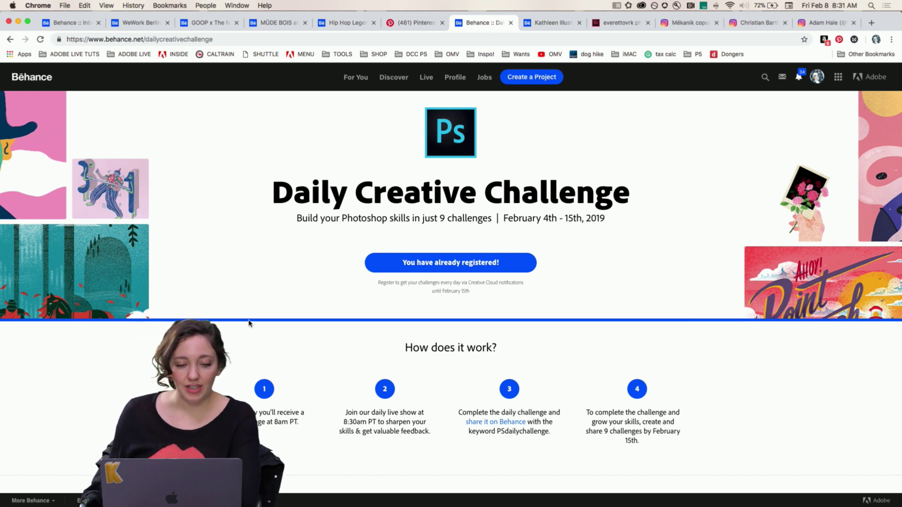
Review how the Photoshop Daily Creative Challenge works and look over its daily challenge cards.
{"action": "scroll", "coordinate": [249, 323], "scroll_direction": "down", "scroll_amount": 2}
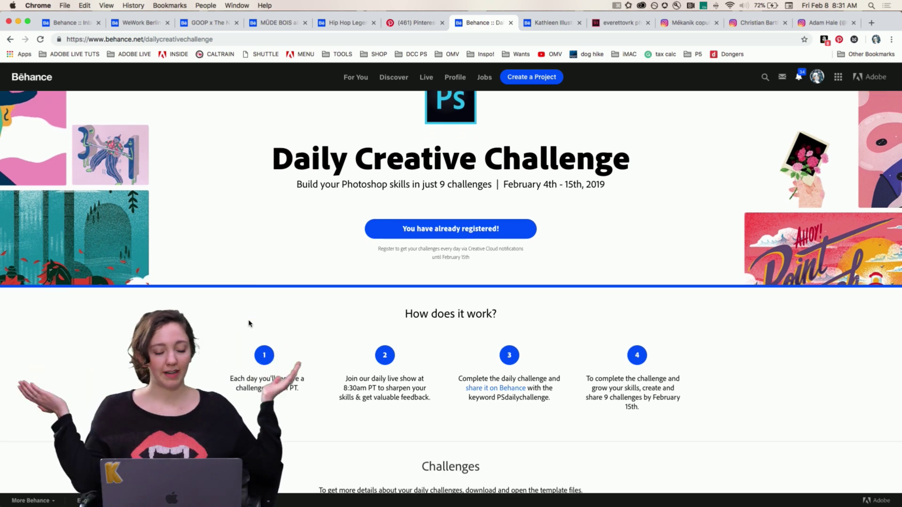
{"action": "scroll", "coordinate": [249, 323], "scroll_direction": "down", "scroll_amount": 5}
{"action": "scroll", "coordinate": [249, 323], "scroll_direction": "down", "scroll_amount": 10}
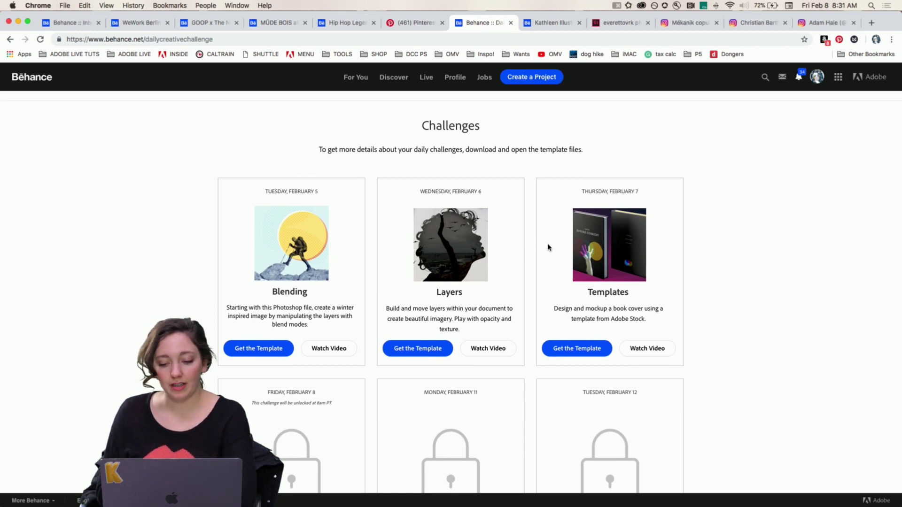
{"action": "scroll", "coordinate": [353, 326], "scroll_direction": "down", "scroll_amount": 3}
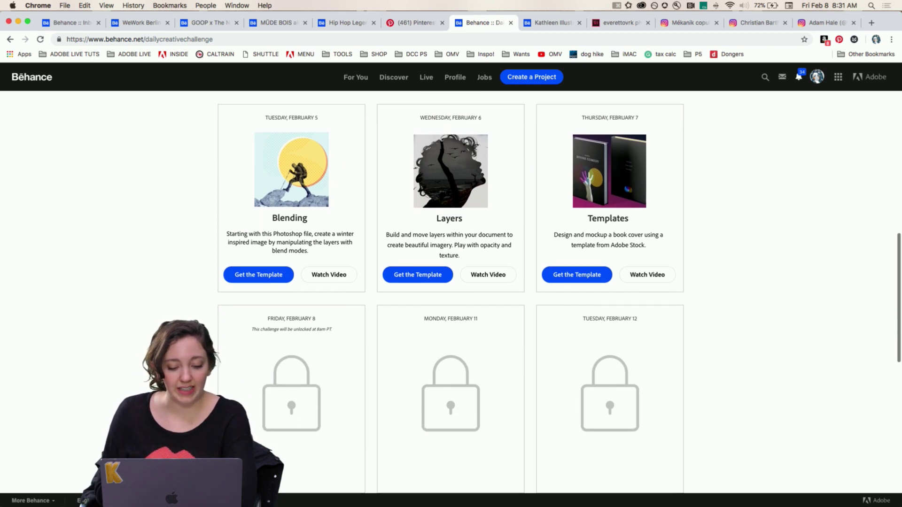
Switch to Slack and open the announcements channel to read the Day 4 Digital Collage challenge post.
{"action": "mouse_move", "coordinate": [356, 496]}
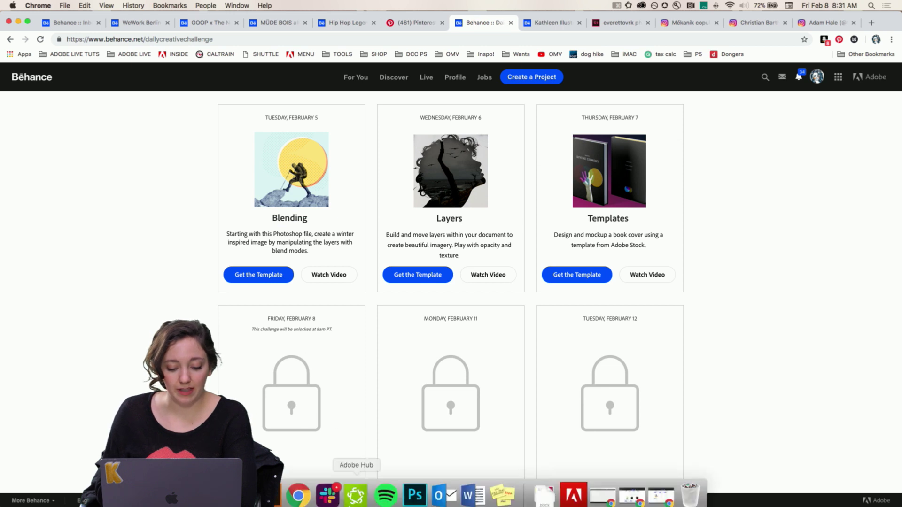
{"action": "left_click", "coordinate": [328, 496]}
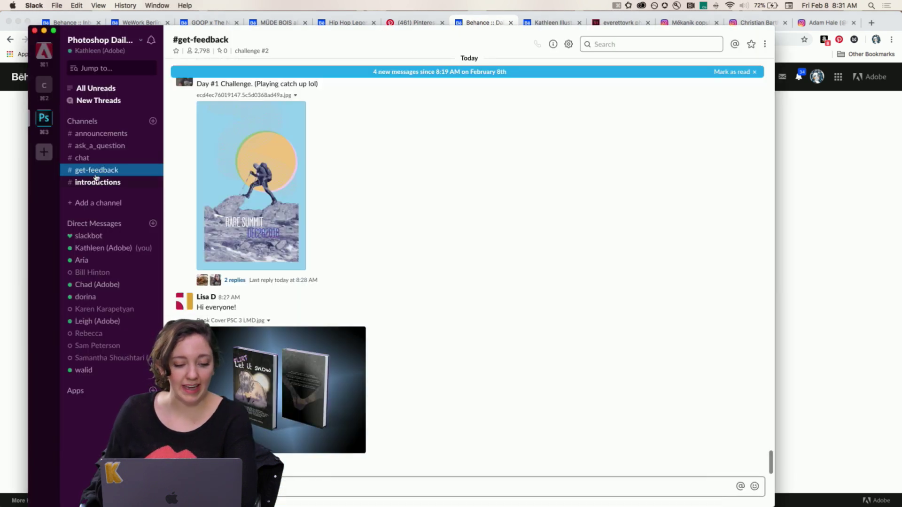
{"action": "left_click", "coordinate": [96, 134]}
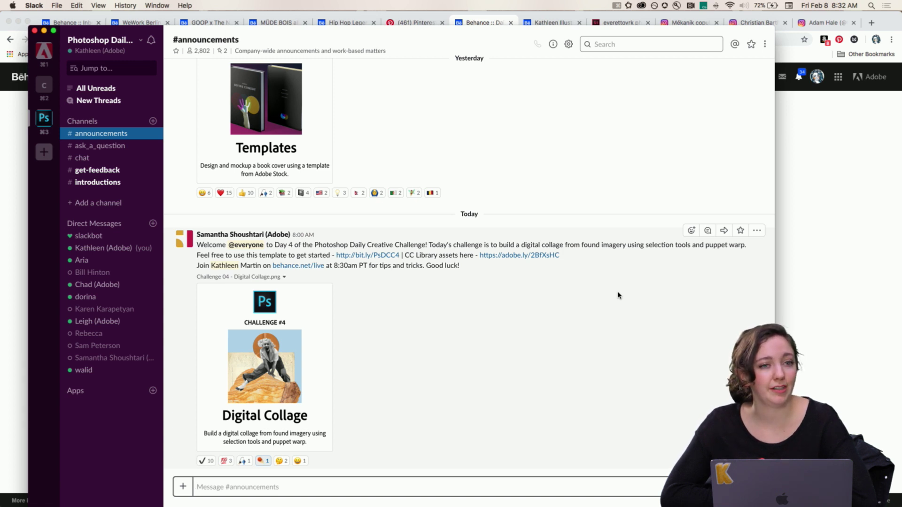
Return to Chrome and review the Daily Creative Challenge page from its header to the Challenges section.
{"action": "left_click", "coordinate": [801, 254]}
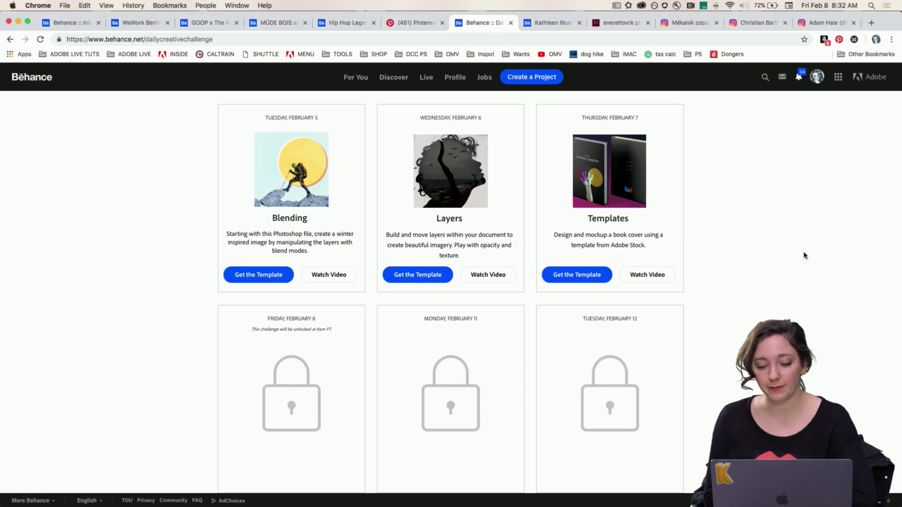
{"action": "scroll", "coordinate": [707, 235], "scroll_direction": "up", "scroll_amount": 15}
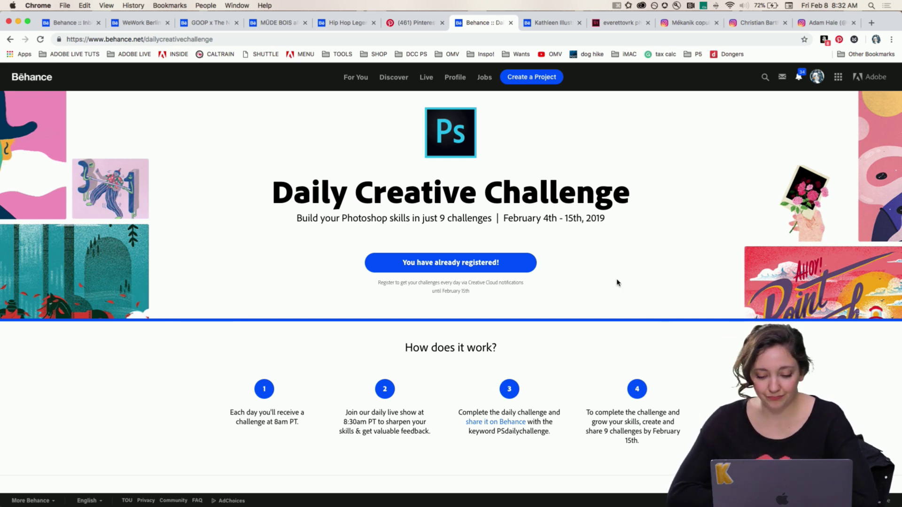
{"action": "scroll", "coordinate": [616, 281], "scroll_direction": "down", "scroll_amount": 3}
{"action": "scroll", "coordinate": [617, 279], "scroll_direction": "down", "scroll_amount": 5}
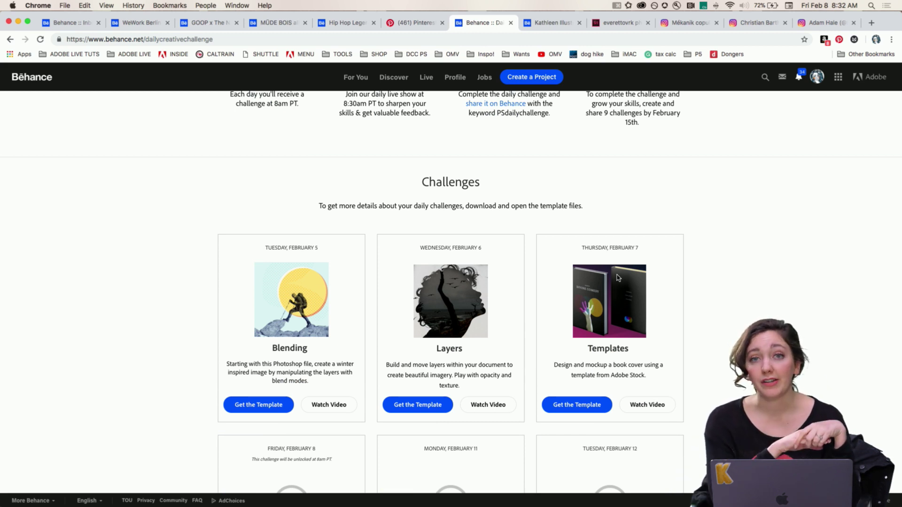
View the Photoshop Daily Creative Challenge 2019 project on the host's Behance profile through the Day 3 book cover, and close it.
{"action": "left_click", "coordinate": [550, 22]}
{"action": "scroll", "coordinate": [381, 238], "scroll_direction": "up", "scroll_amount": 5}
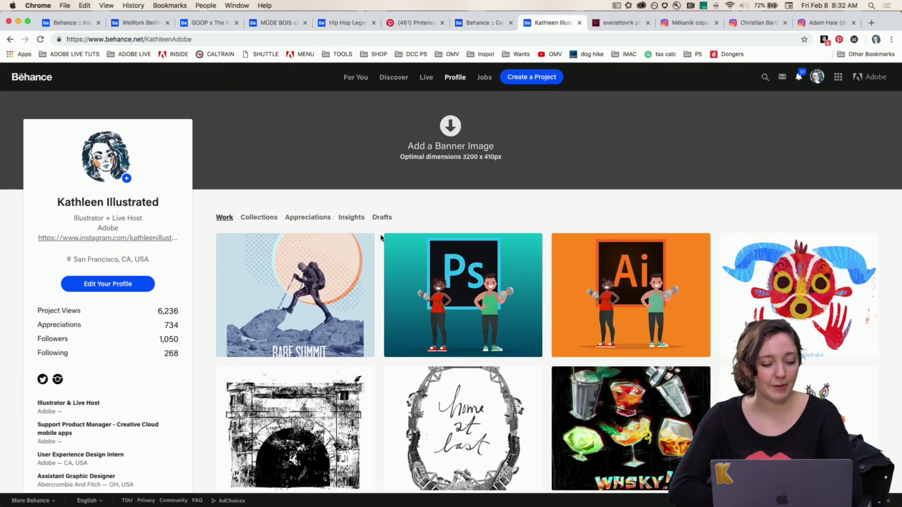
{"action": "scroll", "coordinate": [296, 270], "scroll_direction": "down", "scroll_amount": 1}
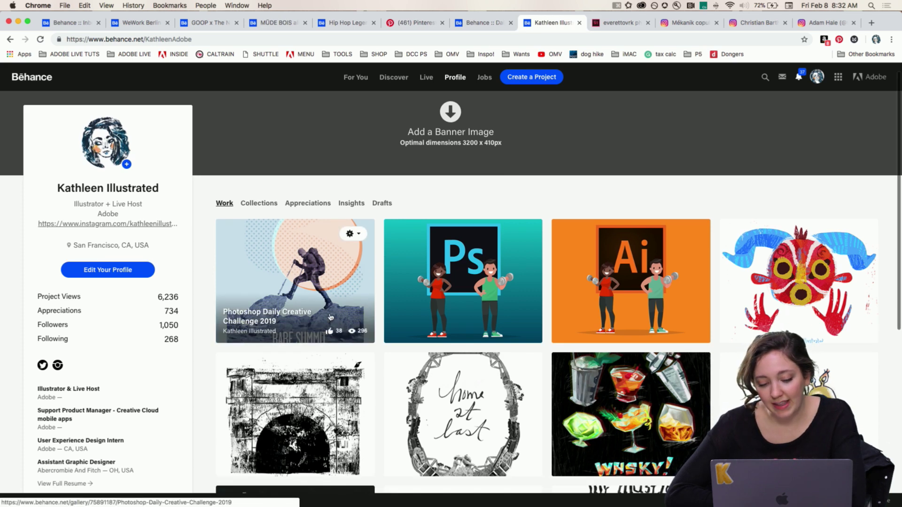
{"action": "left_click", "coordinate": [289, 267]}
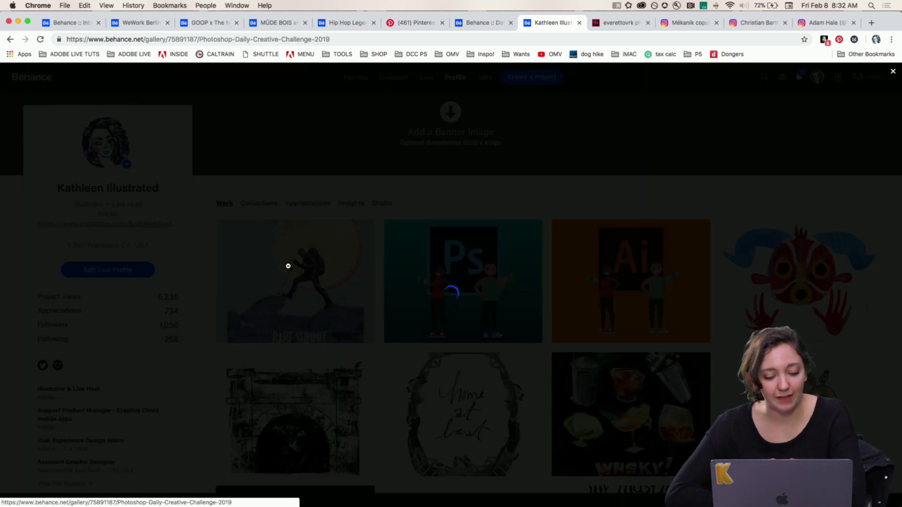
{"action": "scroll", "coordinate": [289, 267], "scroll_direction": "down", "scroll_amount": 15}
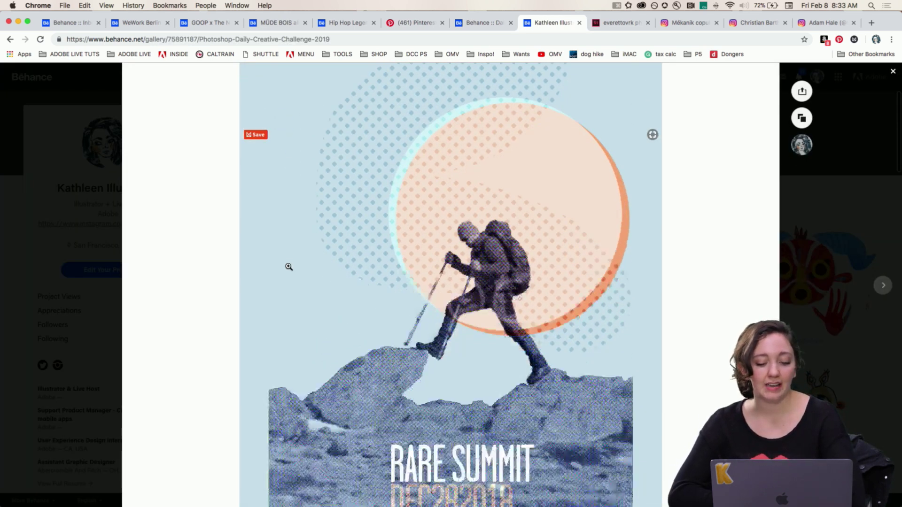
{"action": "scroll", "coordinate": [288, 267], "scroll_direction": "down", "scroll_amount": 4}
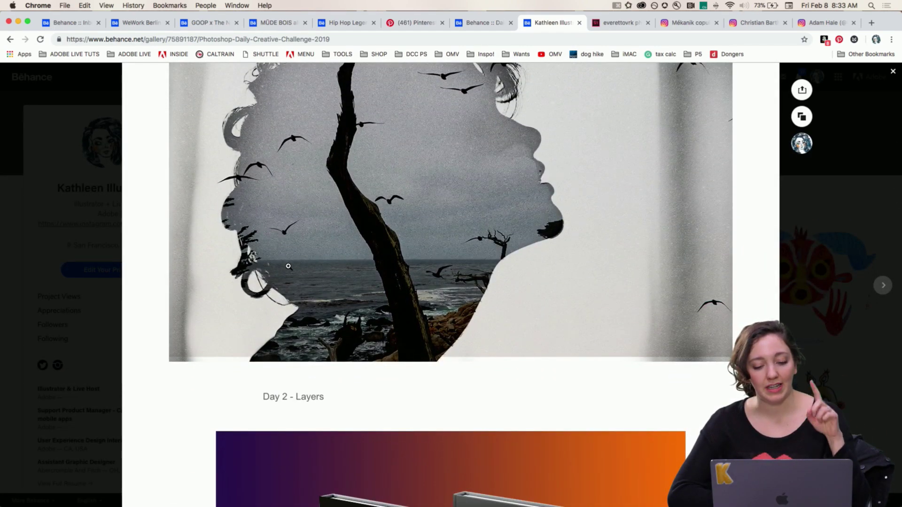
{"action": "scroll", "coordinate": [288, 266], "scroll_direction": "down", "scroll_amount": 5}
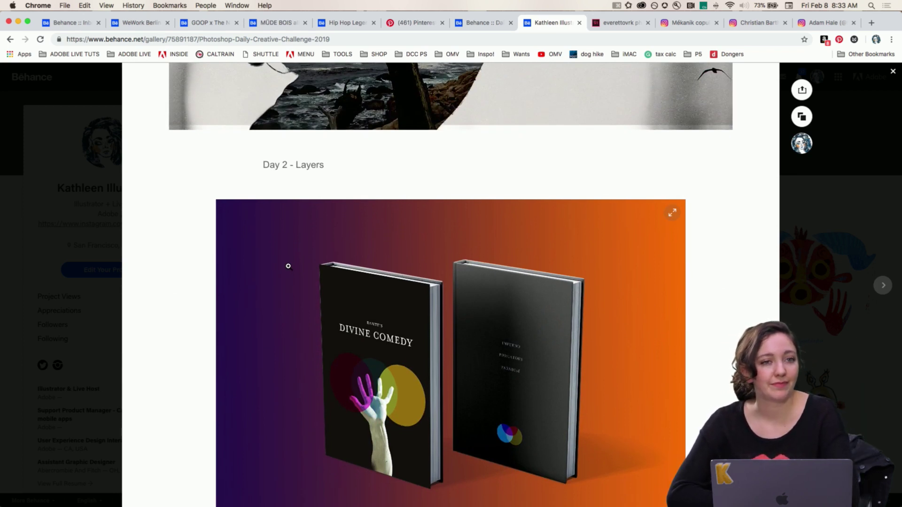
{"action": "scroll", "coordinate": [288, 266], "scroll_direction": "down", "scroll_amount": 1}
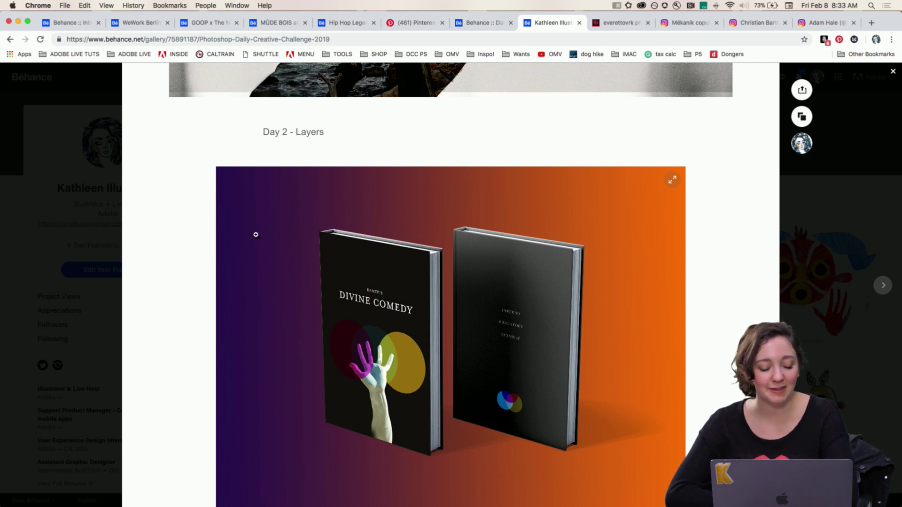
{"action": "scroll", "coordinate": [158, 280], "scroll_direction": "down", "scroll_amount": 1}
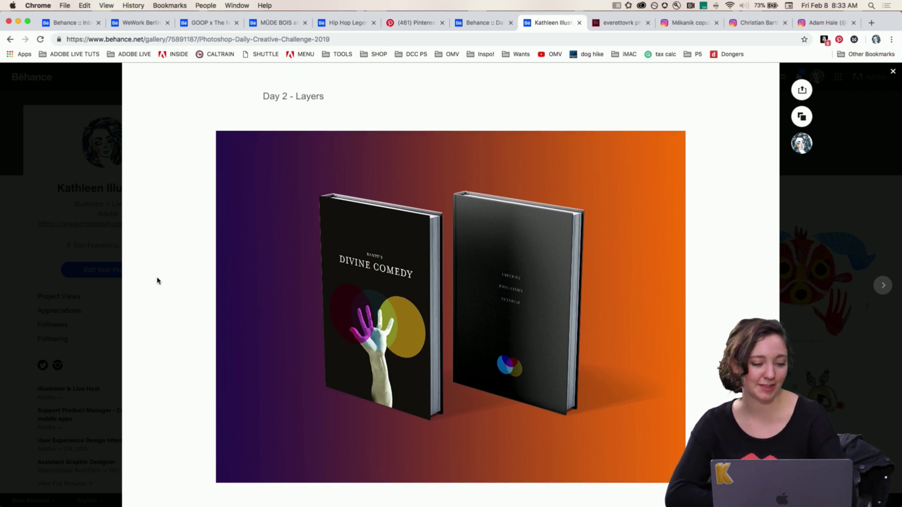
{"action": "scroll", "coordinate": [157, 280], "scroll_direction": "down", "scroll_amount": 6}
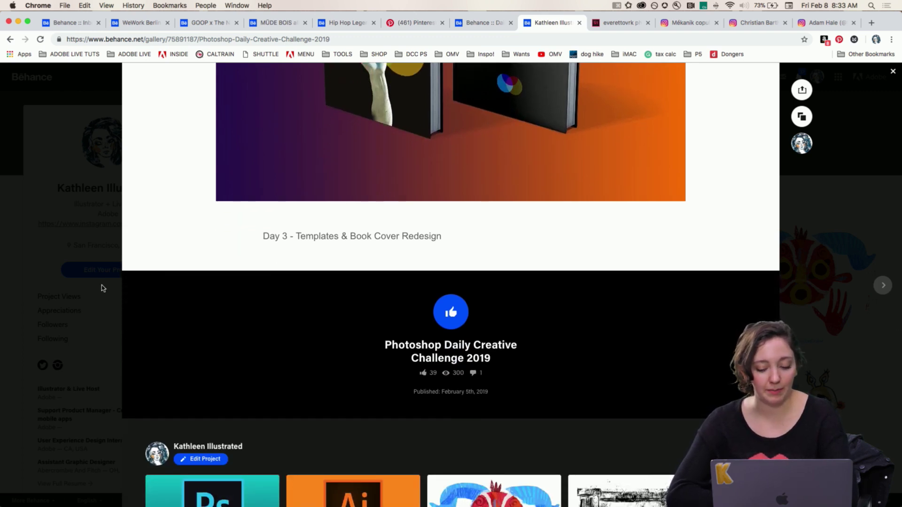
{"action": "left_click", "coordinate": [83, 359]}
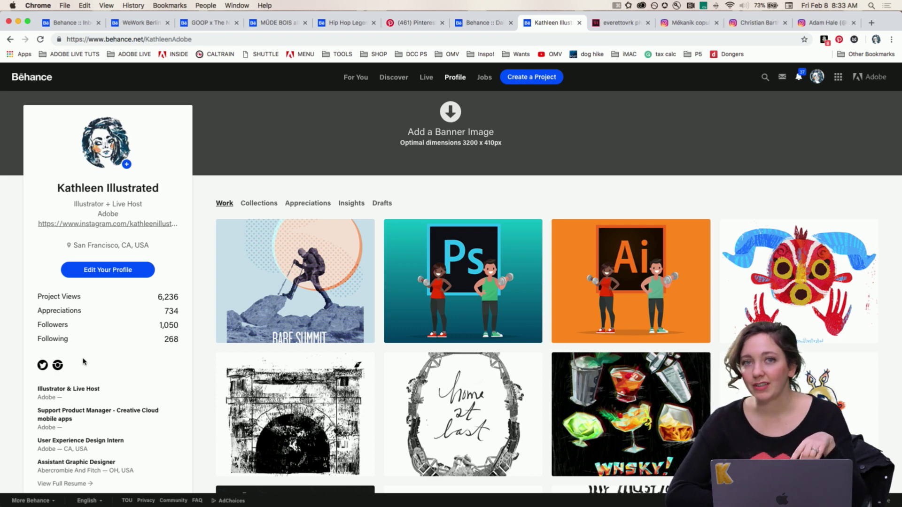
Open the Digital Collage project from the profile and enlarge its "home at last" artwork.
{"action": "left_click", "coordinate": [412, 400]}
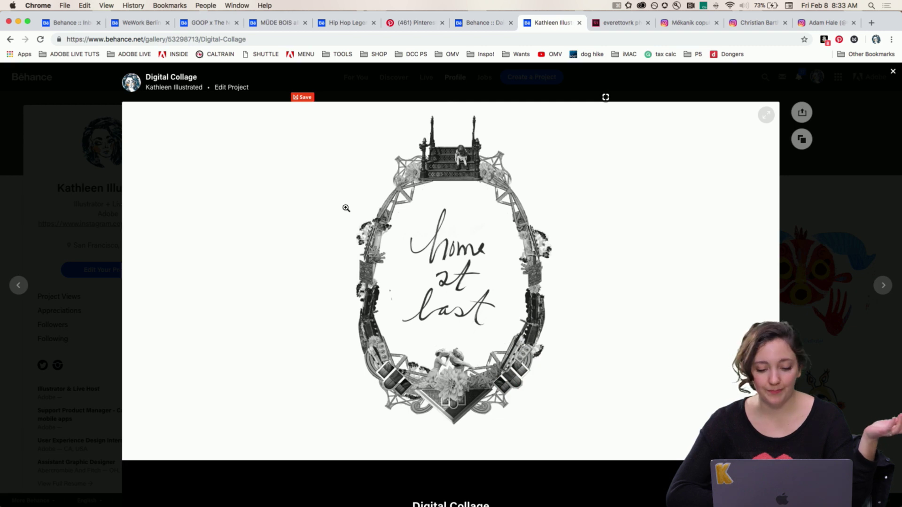
{"action": "left_click", "coordinate": [416, 291]}
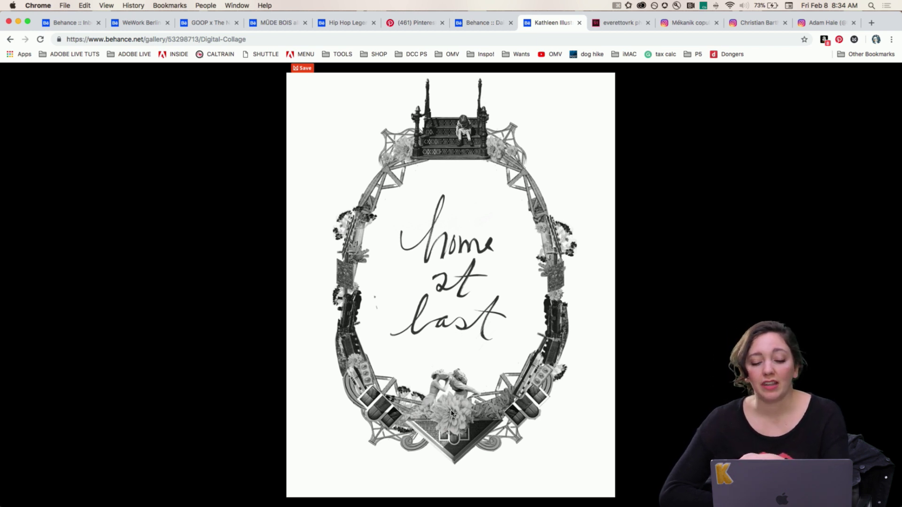
Browse the vintage photos in the everettovrk portfolio on Adobe Stock and highlight the contributor name in its heading.
{"action": "left_click", "coordinate": [608, 25]}
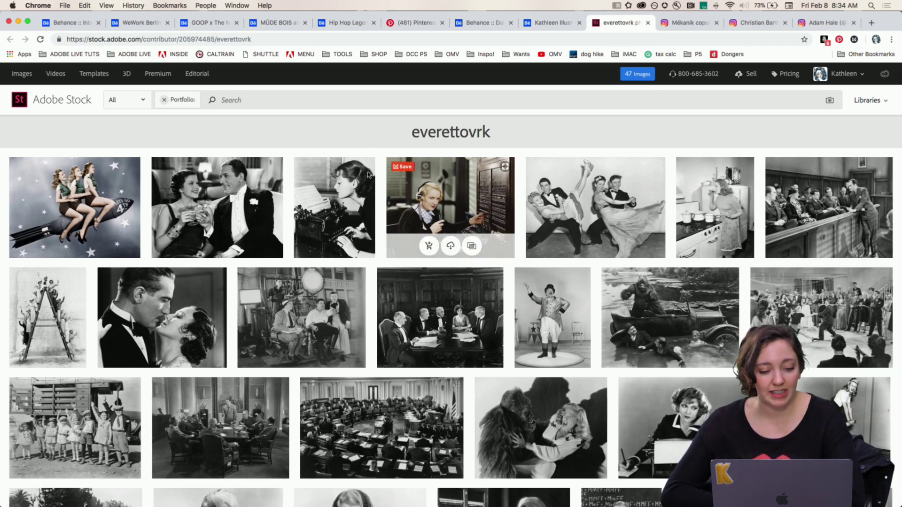
{"action": "scroll", "coordinate": [368, 175], "scroll_direction": "down", "scroll_amount": 10}
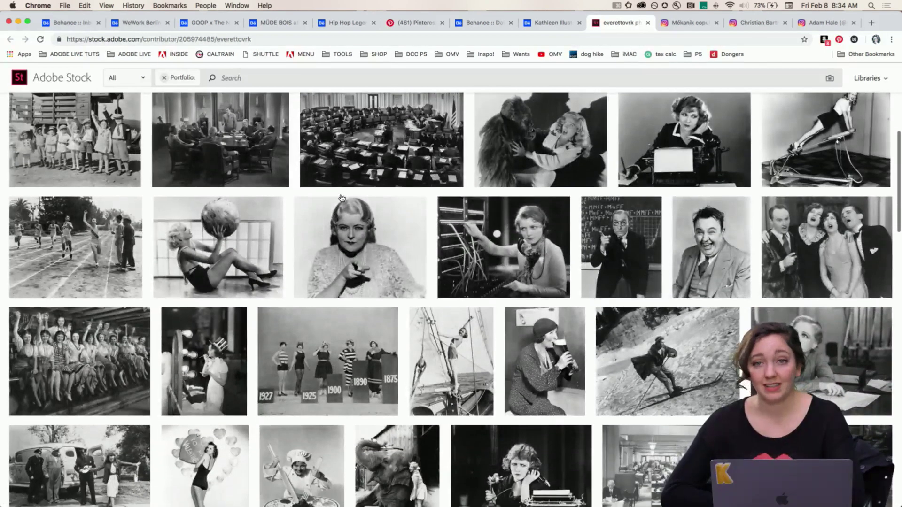
{"action": "scroll", "coordinate": [341, 197], "scroll_direction": "down", "scroll_amount": 10}
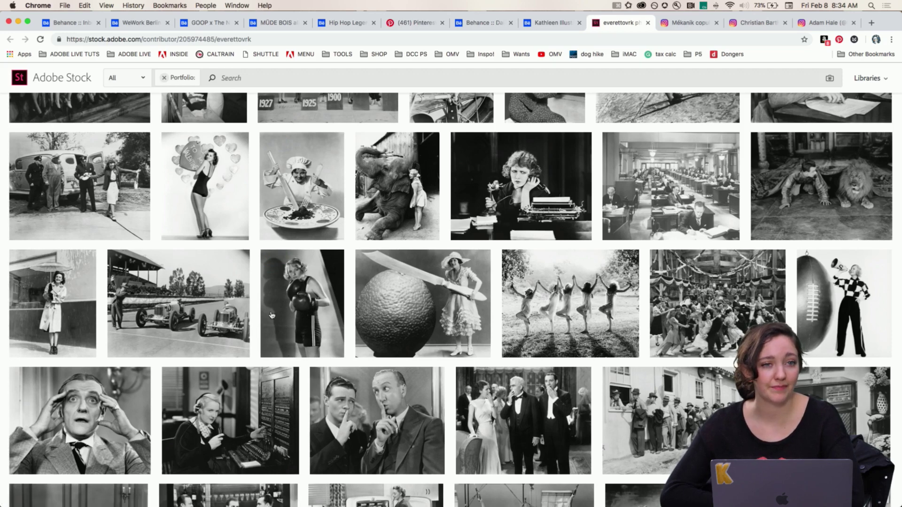
{"action": "scroll", "coordinate": [292, 421], "scroll_direction": "down", "scroll_amount": 1}
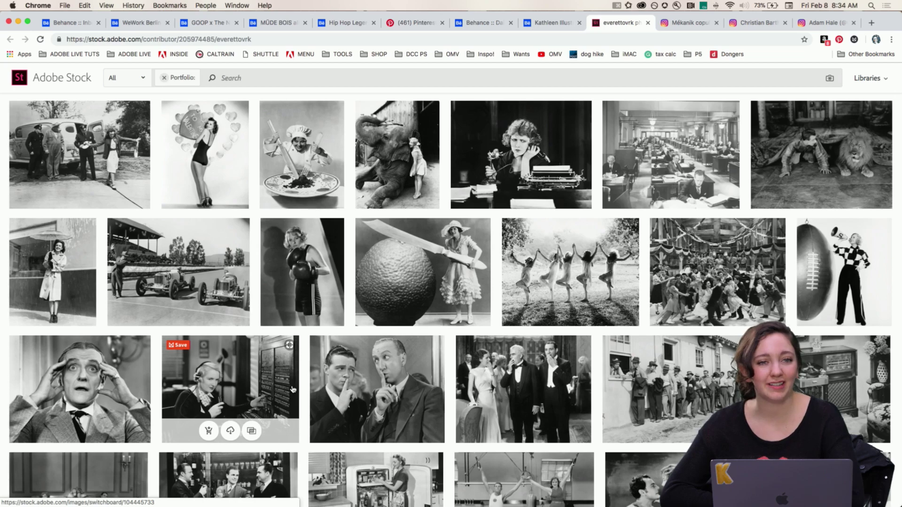
{"action": "scroll", "coordinate": [293, 389], "scroll_direction": "down", "scroll_amount": 9}
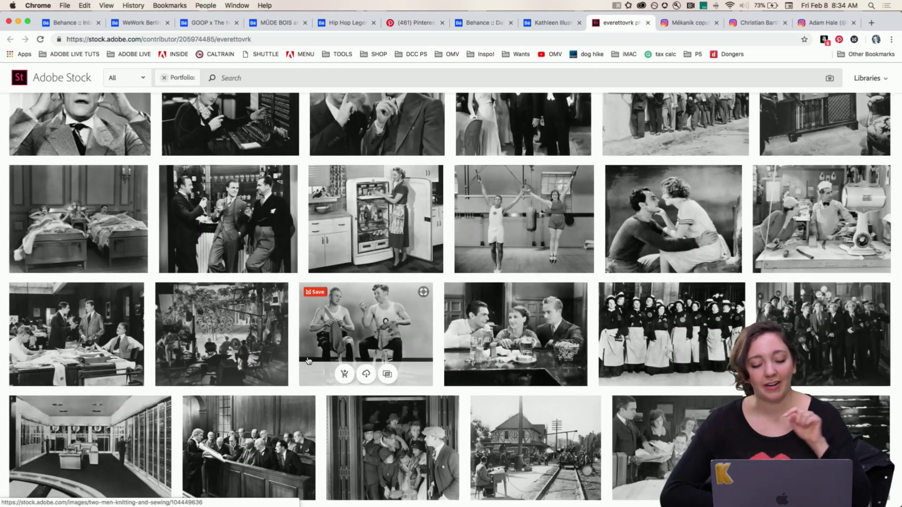
{"action": "scroll", "coordinate": [308, 360], "scroll_direction": "down", "scroll_amount": 4}
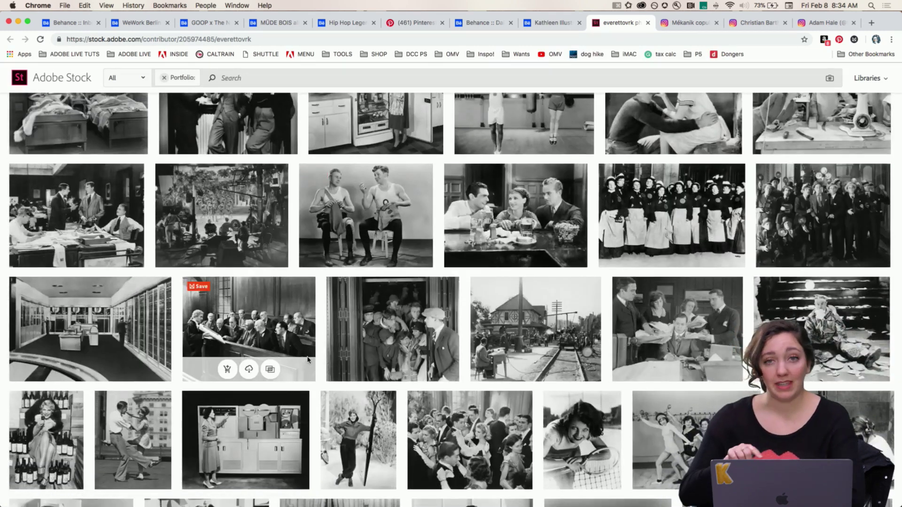
{"action": "scroll", "coordinate": [335, 357], "scroll_direction": "down", "scroll_amount": 2}
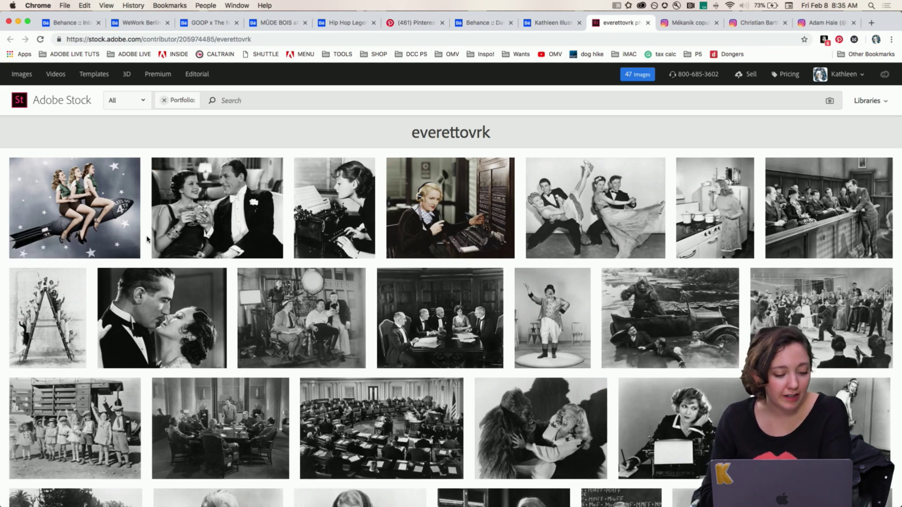
{"action": "scroll", "coordinate": [147, 239], "scroll_direction": "down", "scroll_amount": 3}
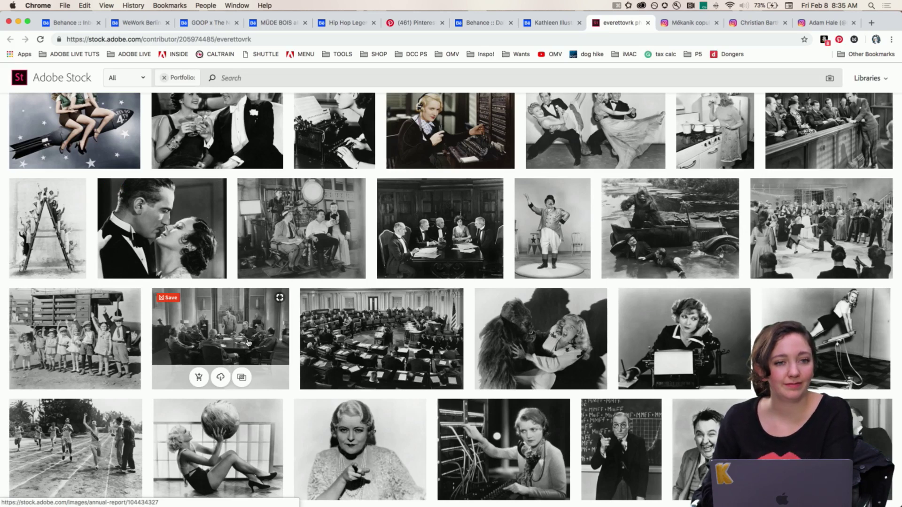
{"action": "scroll", "coordinate": [247, 343], "scroll_direction": "up", "scroll_amount": 3}
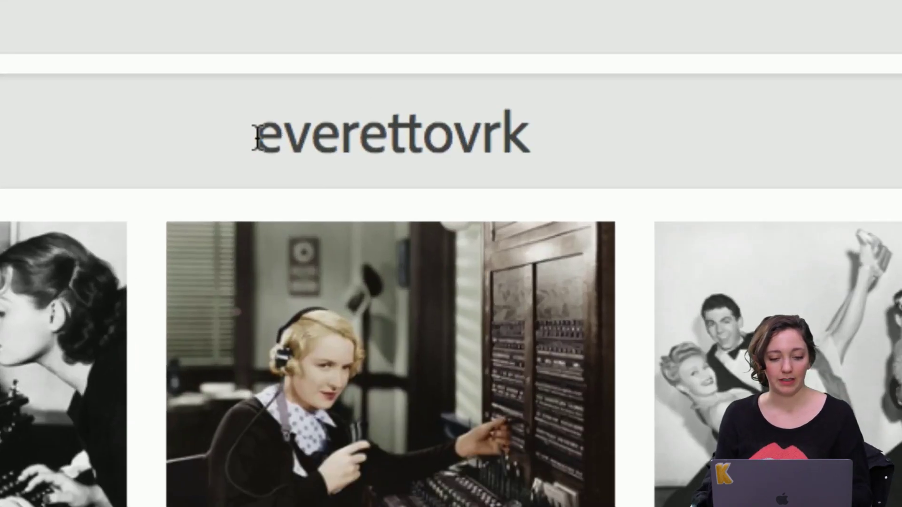
{"action": "left_click_drag", "start_coordinate": [413, 134], "coordinate": [523, 139]}
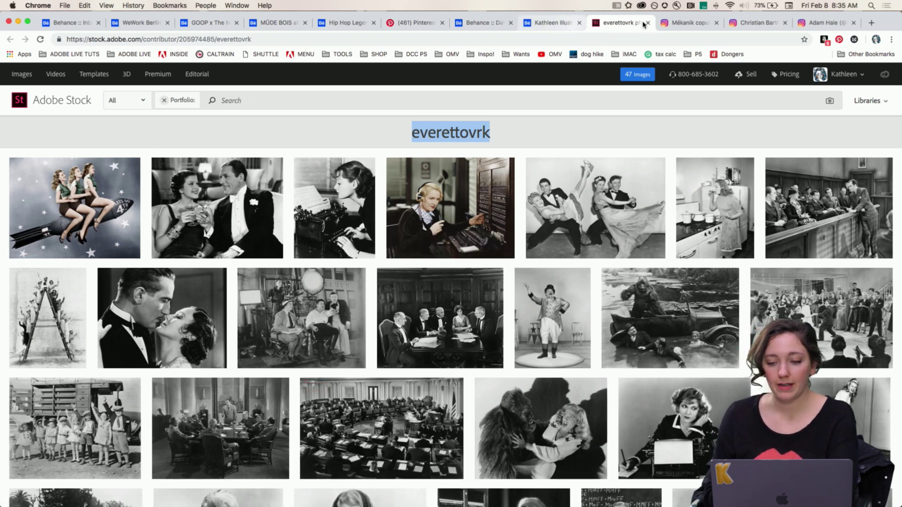
Browse the collage posts on the mekanikcopulaire Instagram profile.
{"action": "left_click", "coordinate": [681, 24]}
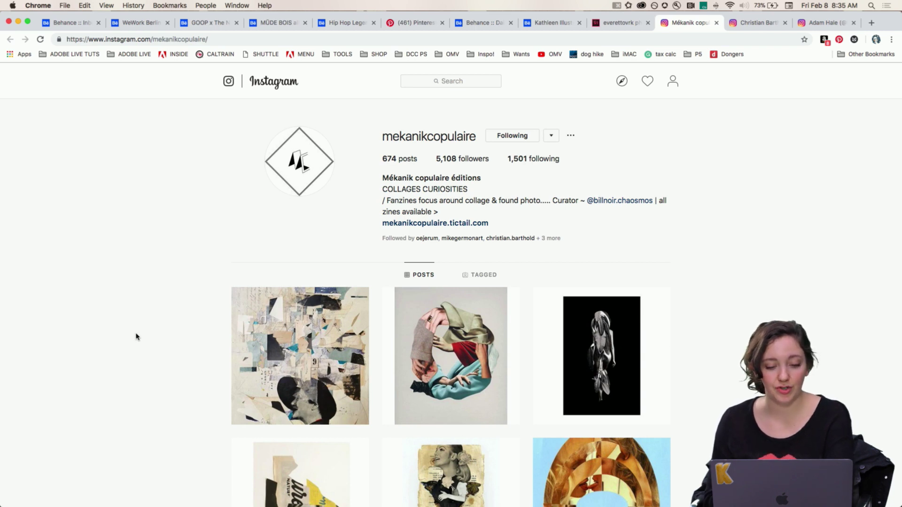
{"action": "scroll", "coordinate": [136, 337], "scroll_direction": "down", "scroll_amount": 6}
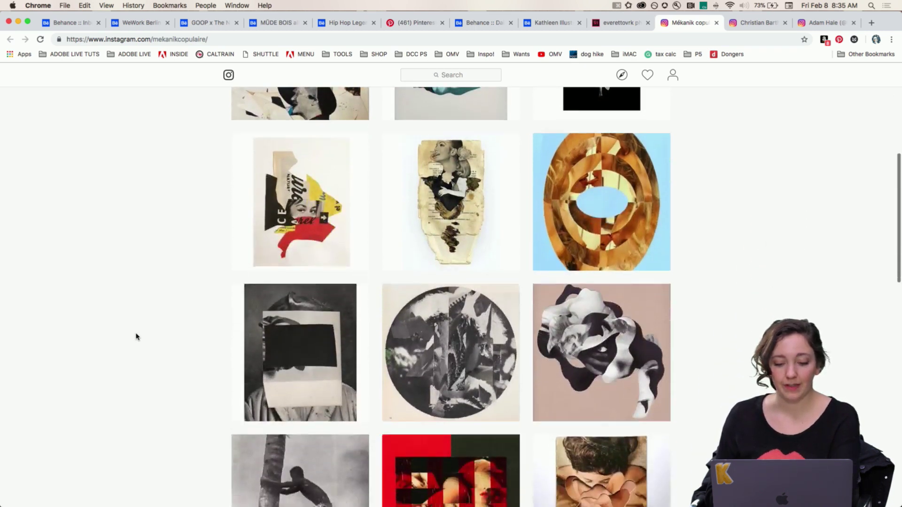
{"action": "scroll", "coordinate": [136, 337], "scroll_direction": "down", "scroll_amount": 4}
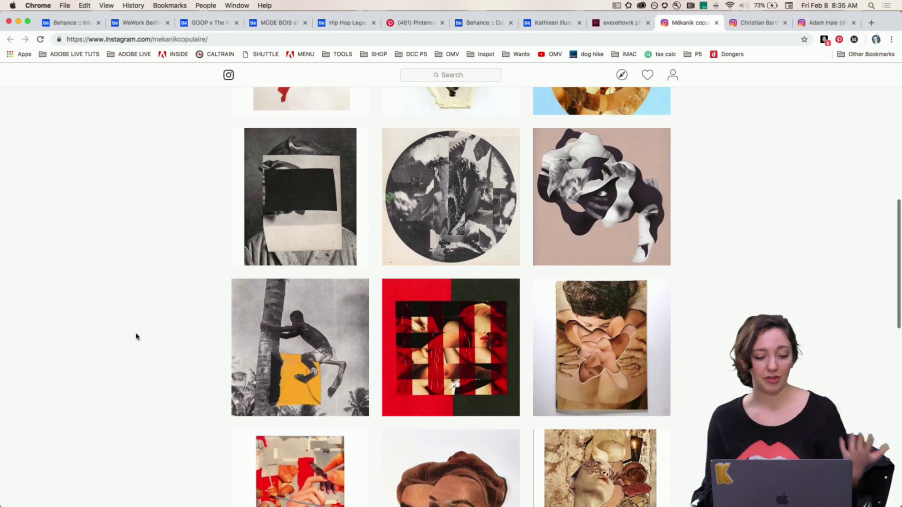
{"action": "scroll", "coordinate": [136, 337], "scroll_direction": "down", "scroll_amount": 3}
Browse the collage posts on the Cologne editorial illustrator's Instagram profile.
{"action": "key", "text": "ctrl+Tab"}
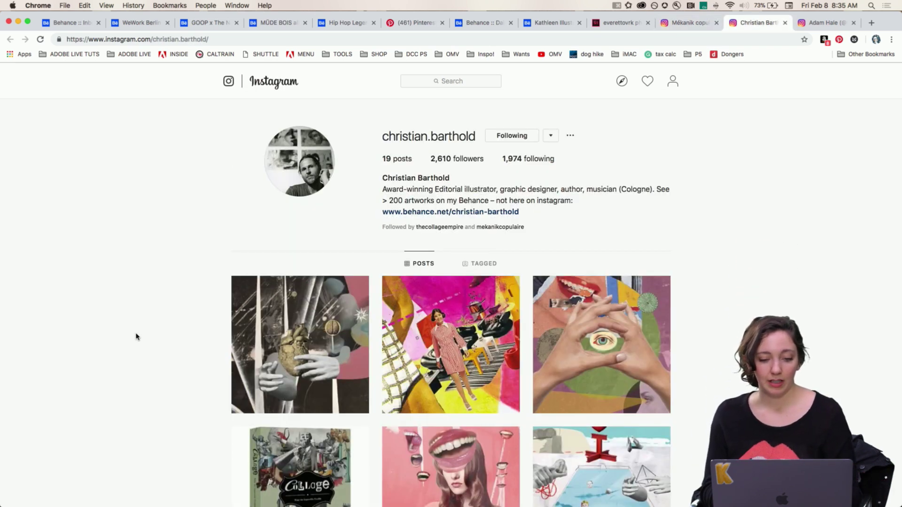
{"action": "scroll", "coordinate": [136, 337], "scroll_direction": "down", "scroll_amount": 6}
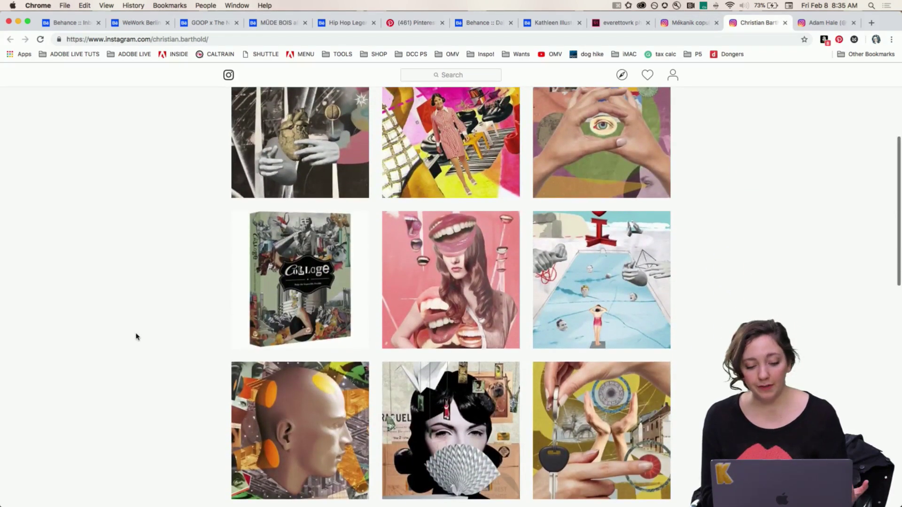
{"action": "scroll", "coordinate": [137, 336], "scroll_direction": "down", "scroll_amount": 3}
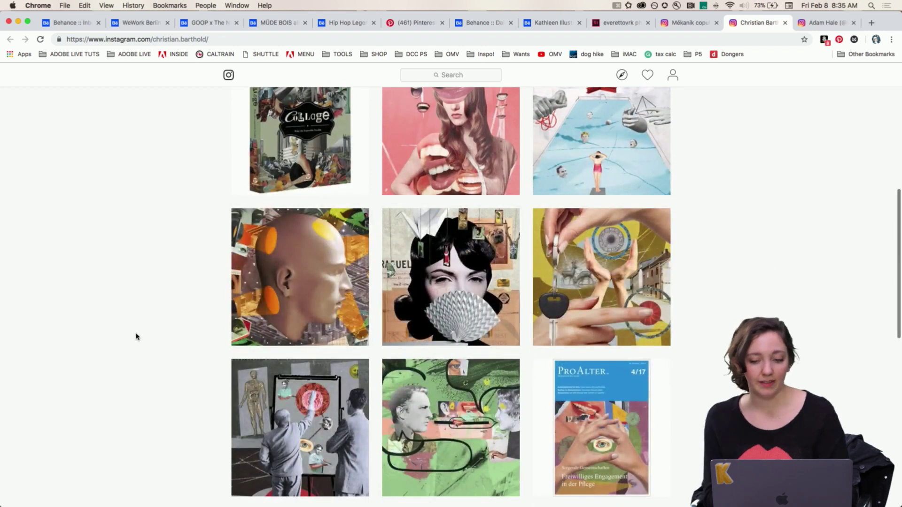
Browse the minimalist face and object collages on the the.daily.splice Instagram profile.
{"action": "key", "text": "ctrl+Tab"}
{"action": "scroll", "coordinate": [137, 337], "scroll_direction": "down", "scroll_amount": 5}
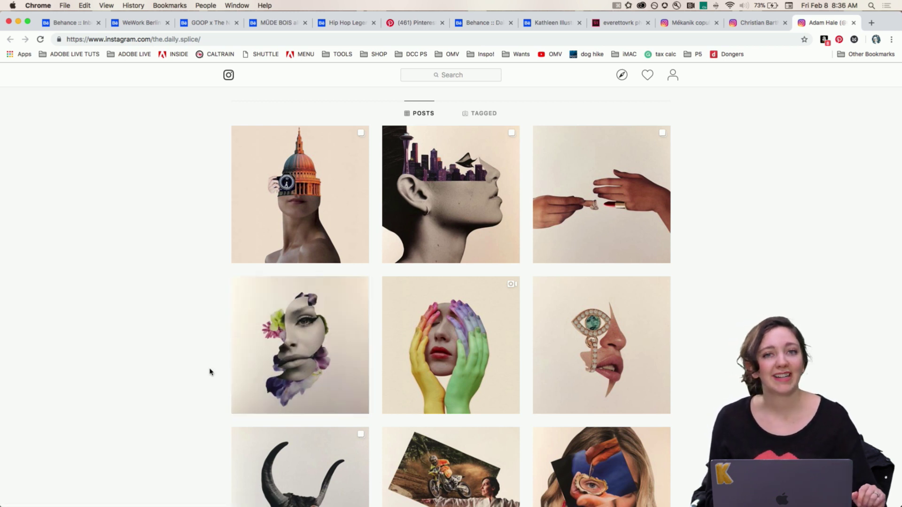
{"action": "scroll", "coordinate": [210, 372], "scroll_direction": "down", "scroll_amount": 3}
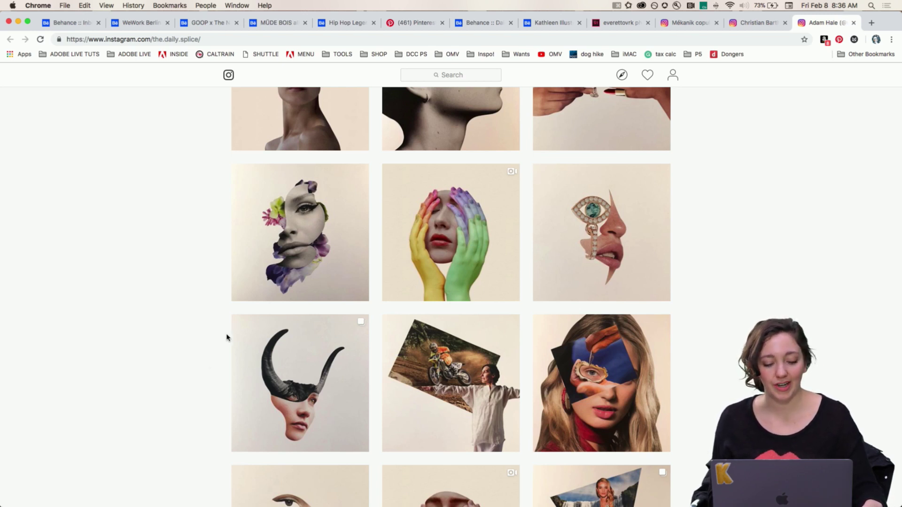
{"action": "scroll", "coordinate": [173, 377], "scroll_direction": "down", "scroll_amount": 3}
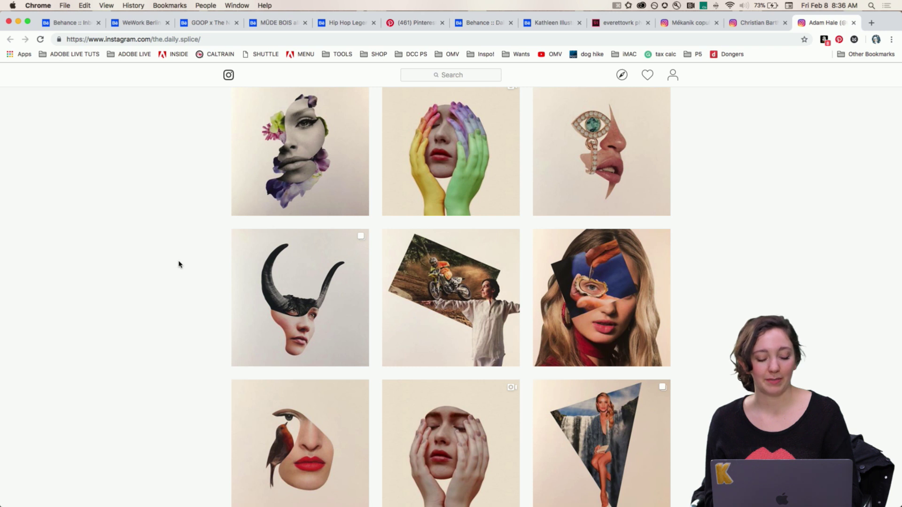
Switch to Photoshop and compare the Day 4 and Day 4 WIP artboards in kat_collage_starter.psd.
{"action": "mouse_move", "coordinate": [240, 490]}
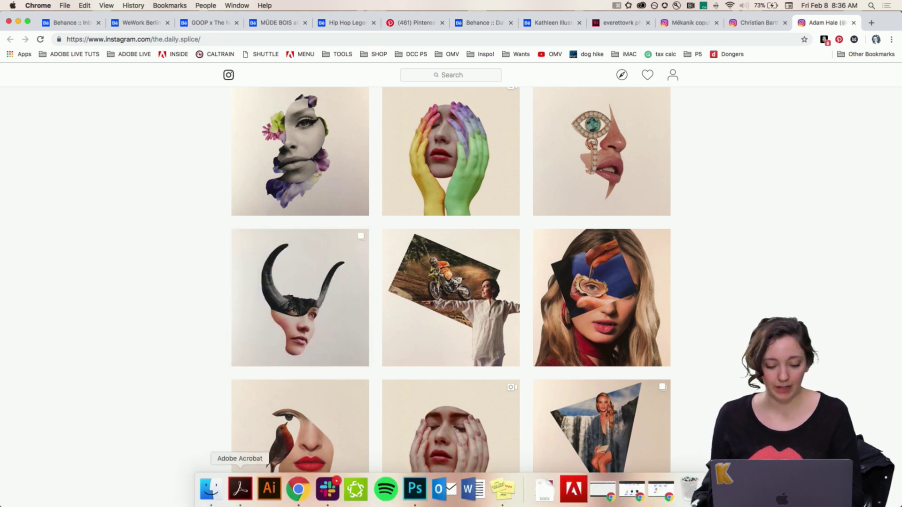
{"action": "left_click", "coordinate": [416, 504]}
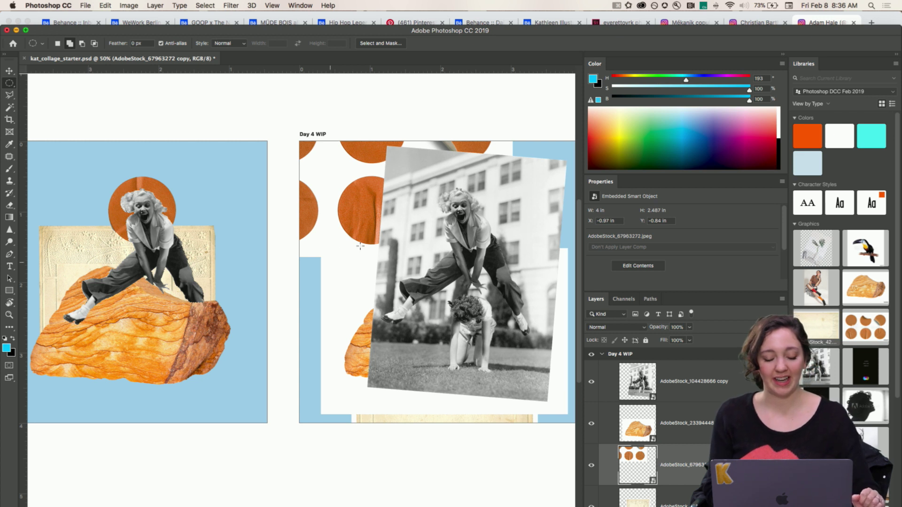
{"action": "scroll", "coordinate": [370, 277], "scroll_direction": "left", "scroll_amount": 8}
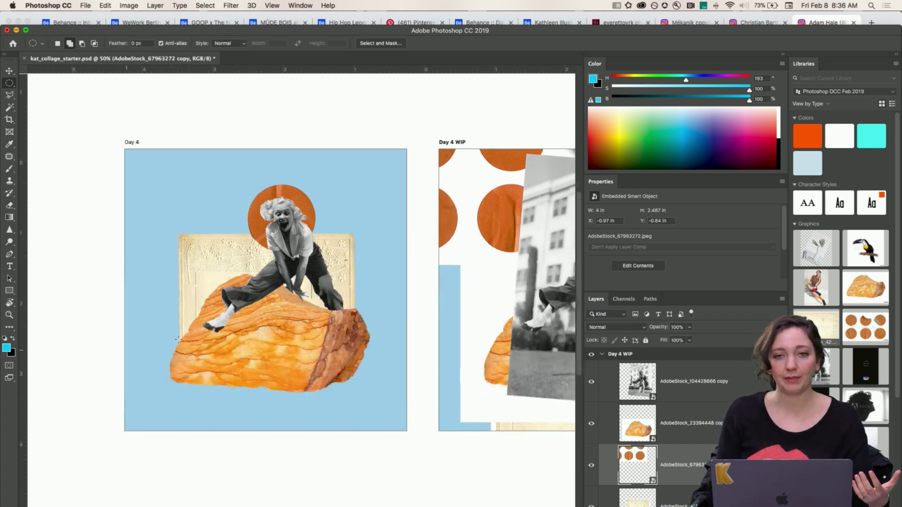
{"action": "scroll", "coordinate": [184, 339], "scroll_direction": "up", "scroll_amount": 5}
{"action": "scroll", "coordinate": [184, 339], "scroll_direction": "left", "scroll_amount": 5}
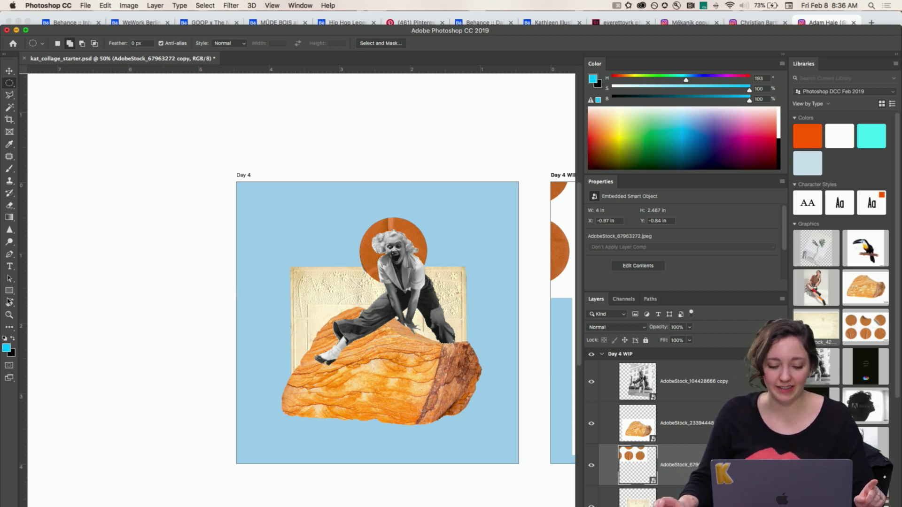
{"action": "scroll", "coordinate": [242, 339], "scroll_direction": "right", "scroll_amount": 10}
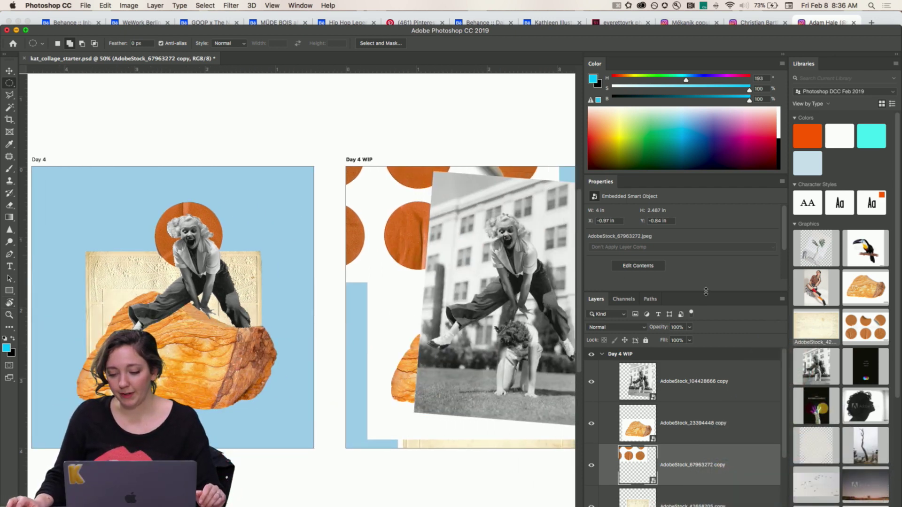
Enlarge the Layers panel and check the orange circles, rock and paper layers of Day 4 WIP by briefly toggling their visibility.
{"action": "left_click_drag", "start_coordinate": [706, 292], "coordinate": [709, 236]}
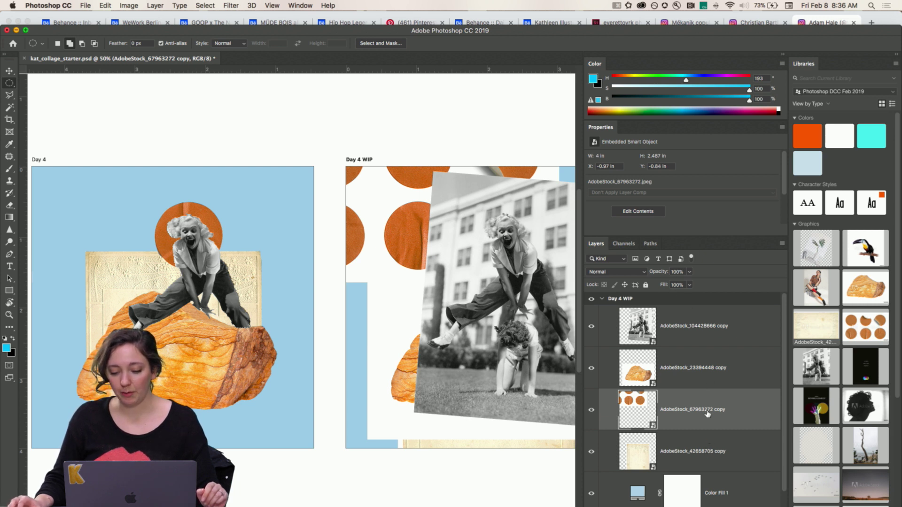
{"action": "left_click", "coordinate": [592, 409]}
{"action": "left_click", "coordinate": [591, 410]}
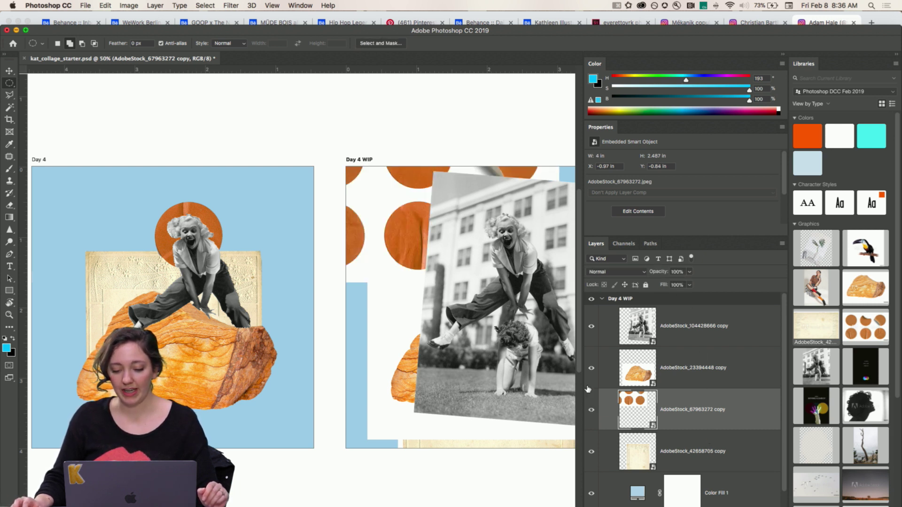
{"action": "scroll", "coordinate": [525, 357], "scroll_direction": "right", "scroll_amount": 5}
{"action": "scroll", "coordinate": [525, 357], "scroll_direction": "right", "scroll_amount": 2}
{"action": "left_click", "coordinate": [592, 368]}
{"action": "left_click", "coordinate": [591, 368]}
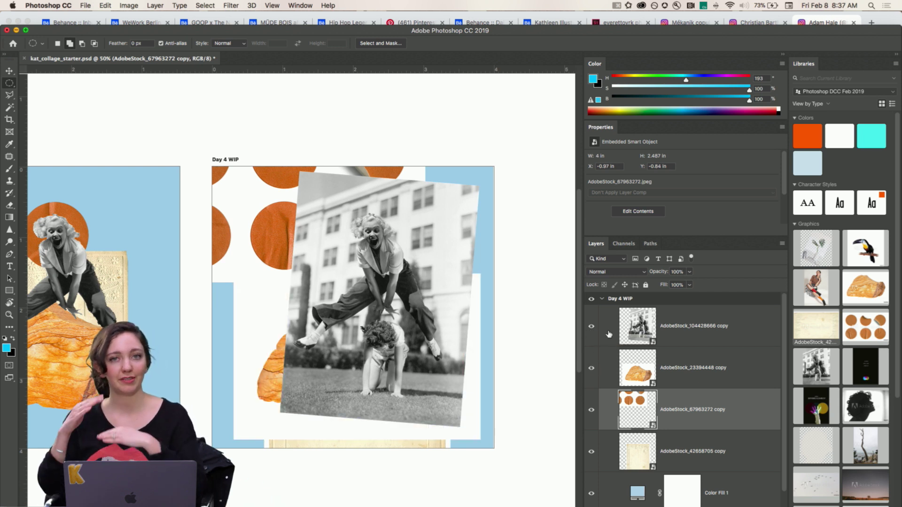
{"action": "left_click", "coordinate": [592, 455]}
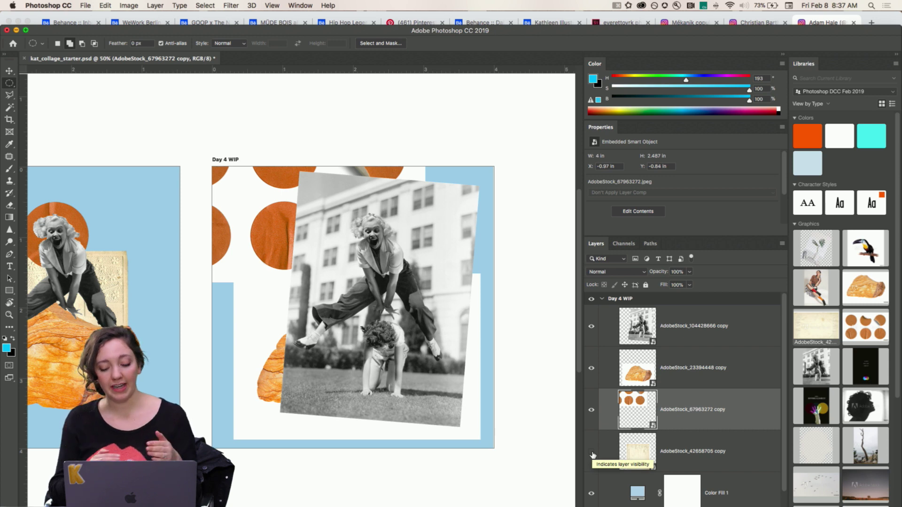
{"action": "left_click", "coordinate": [591, 452]}
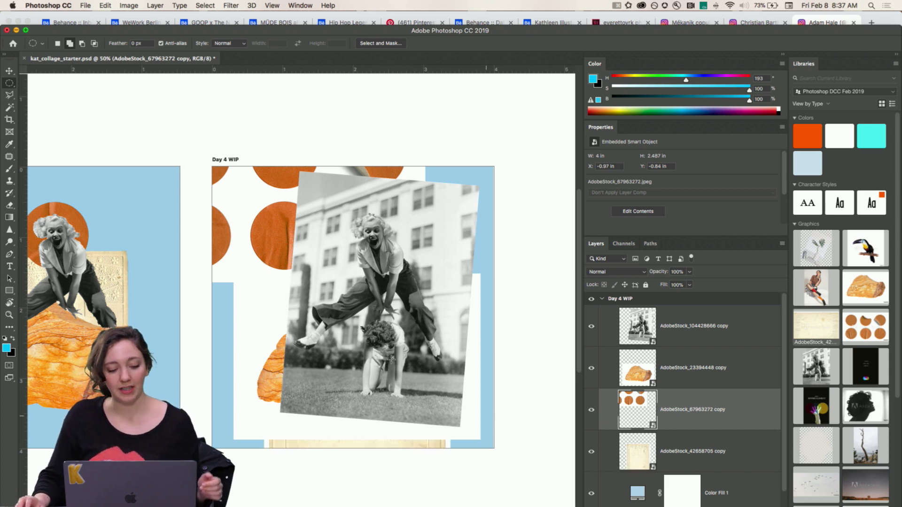
Select the AdobeStock_42658705 copy paper layer, maximize the window, and hide the orange circles, rock and leapfrog photo layers in Day 4 WIP.
{"action": "scroll", "coordinate": [391, 359], "scroll_direction": "left", "scroll_amount": 5}
{"action": "scroll", "coordinate": [391, 359], "scroll_direction": "left", "scroll_amount": 3}
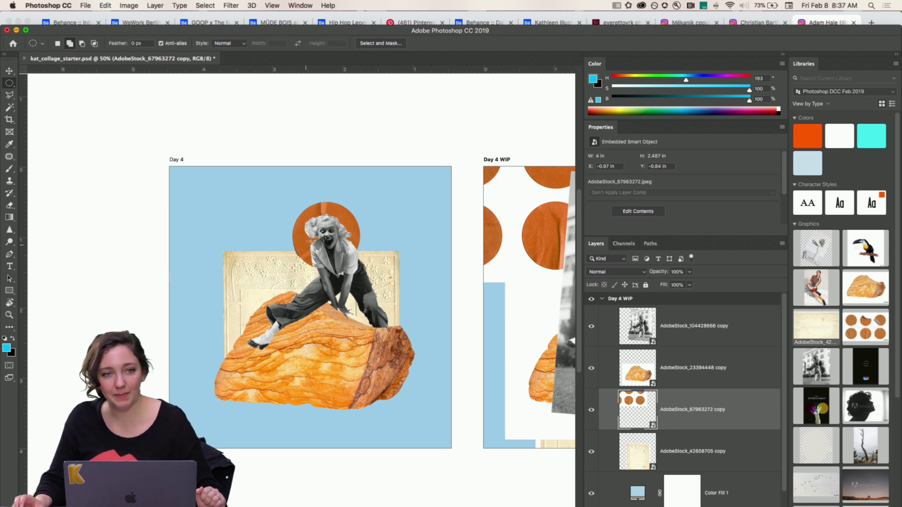
{"action": "scroll", "coordinate": [380, 282], "scroll_direction": "right", "scroll_amount": 5}
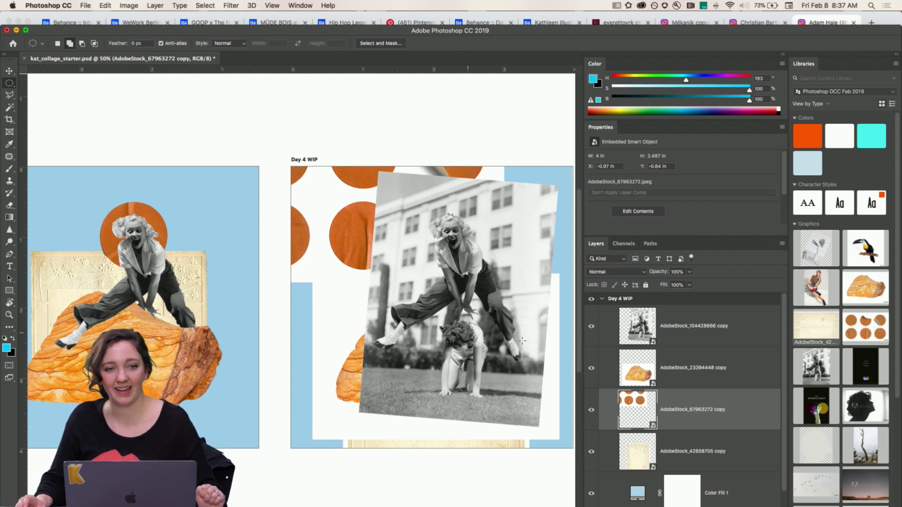
{"action": "left_click", "coordinate": [702, 452]}
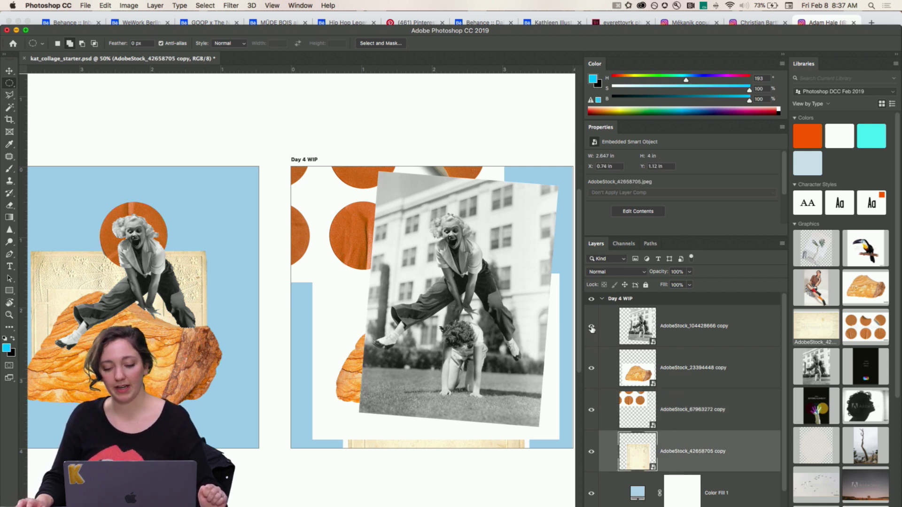
{"action": "left_click", "coordinate": [26, 31]}
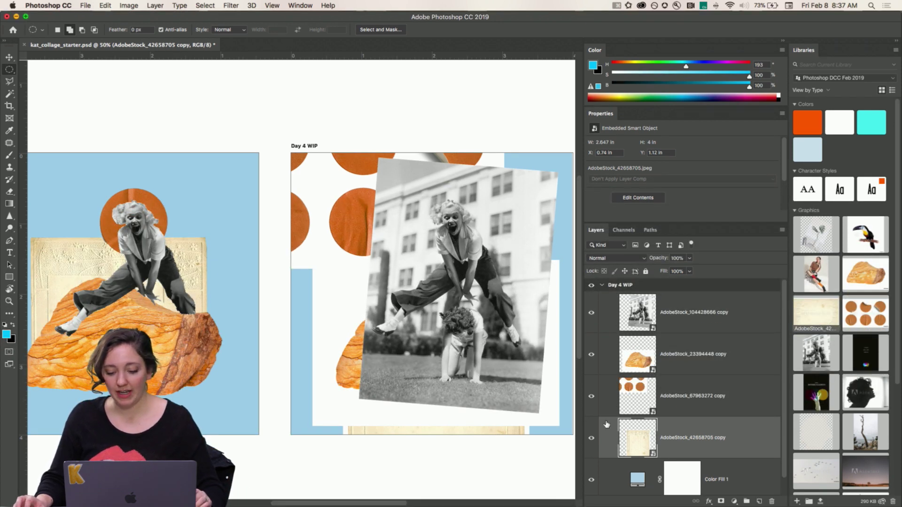
{"action": "left_click", "coordinate": [592, 396]}
{"action": "left_click", "coordinate": [591, 397]}
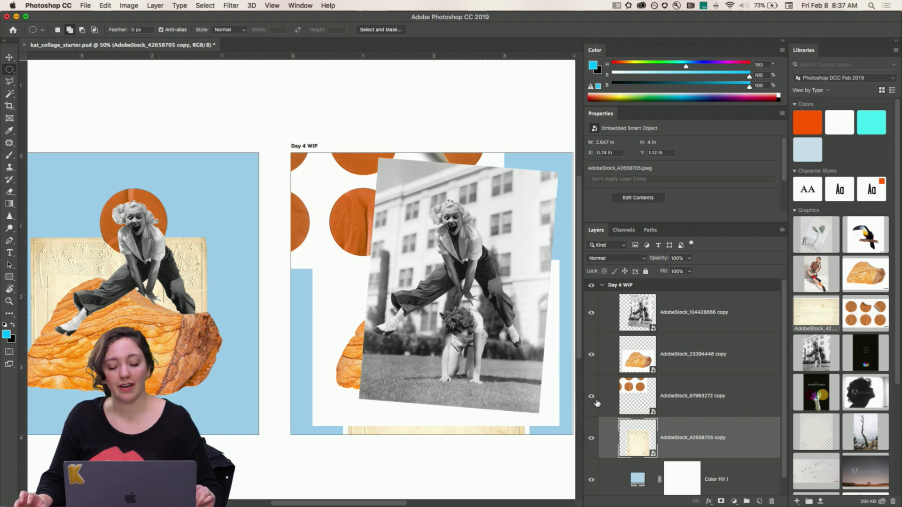
{"action": "left_click", "coordinate": [591, 398]}
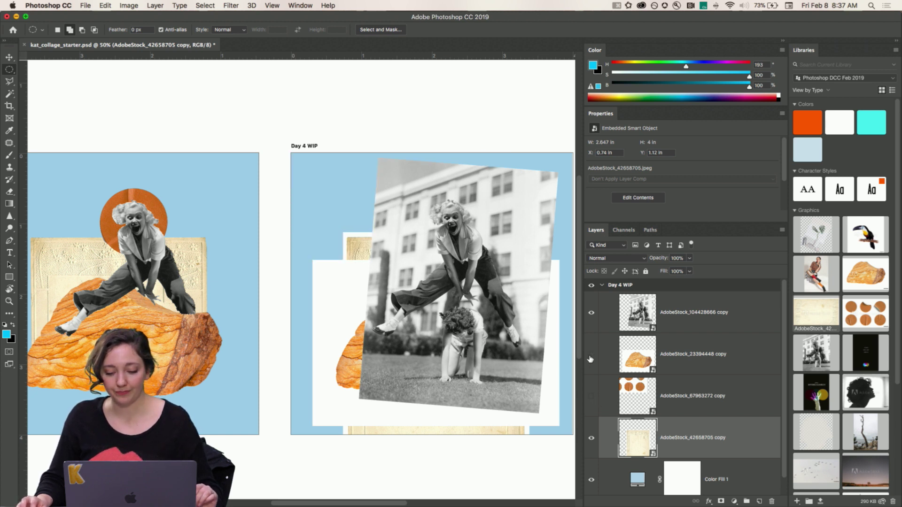
{"action": "left_click", "coordinate": [591, 355]}
{"action": "left_click", "coordinate": [591, 312]}
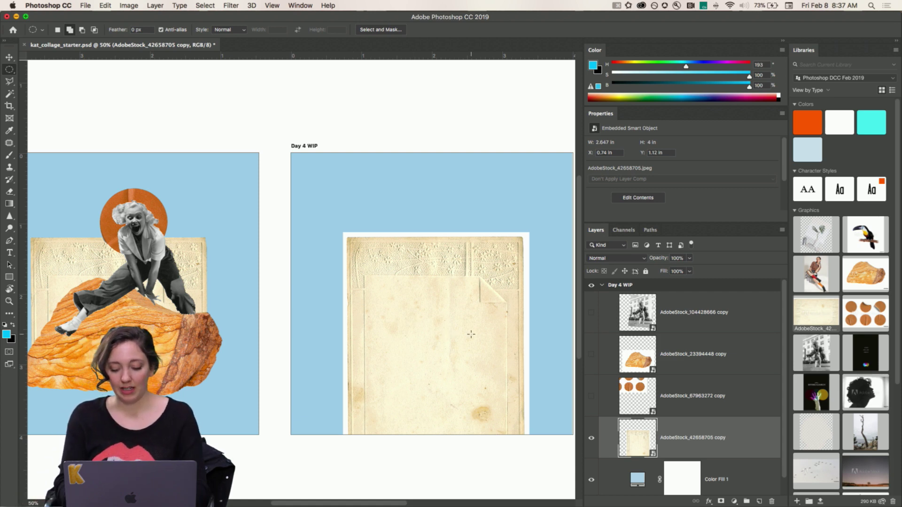
Examine the vintage paper image and its white border on the Day 4 WIP artboard at 100% zoom.
{"action": "key", "text": "super+equal"}
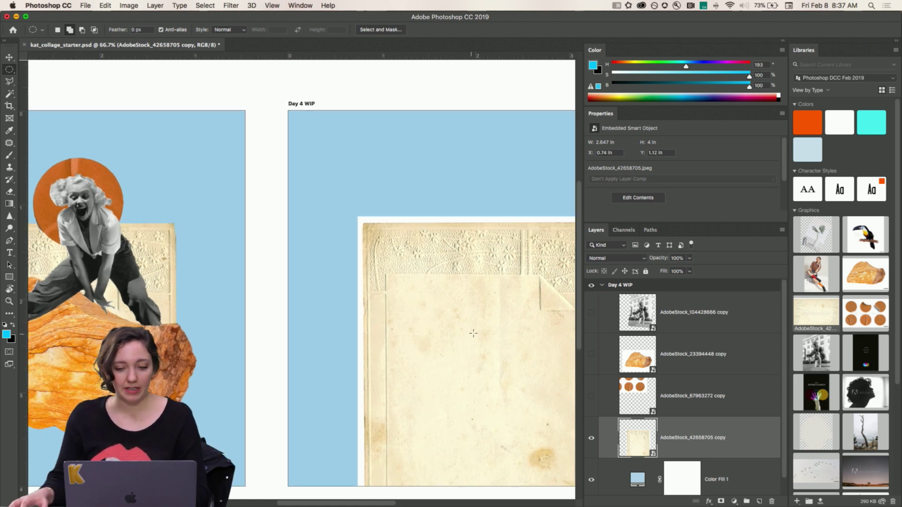
{"action": "left_click", "coordinate": [617, 6]}
{"action": "left_click", "coordinate": [624, 33]}
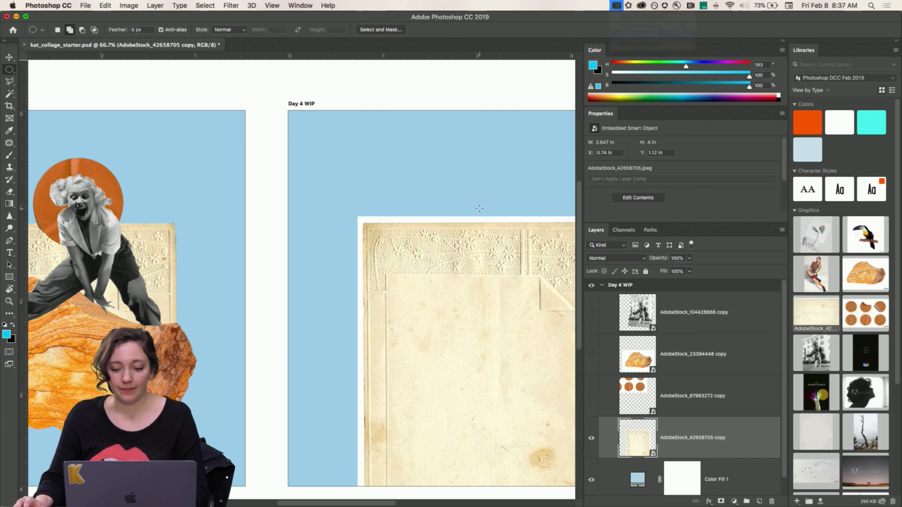
{"action": "scroll", "coordinate": [479, 209], "scroll_direction": "down", "scroll_amount": 5}
{"action": "scroll", "coordinate": [479, 209], "scroll_direction": "right", "scroll_amount": 5}
{"action": "key", "text": "super+equal"}
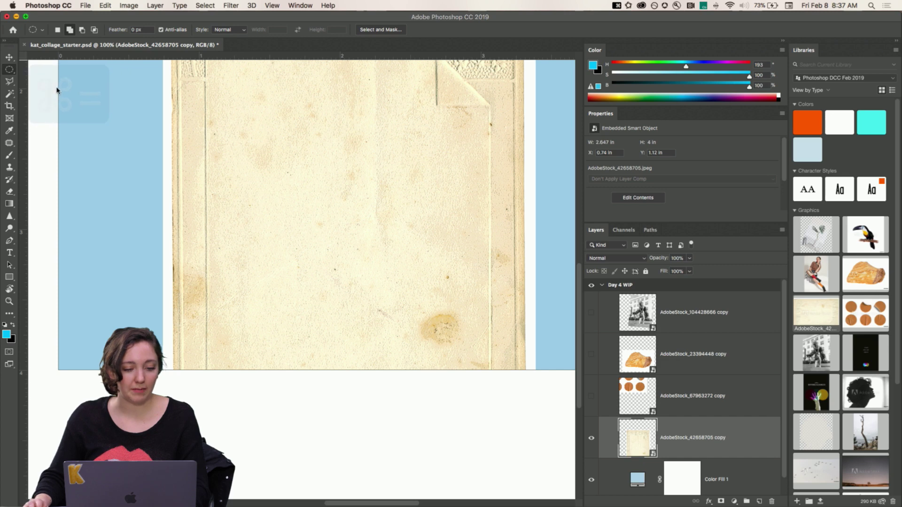
{"action": "scroll", "coordinate": [195, 147], "scroll_direction": "up", "scroll_amount": 3}
{"action": "scroll", "coordinate": [195, 147], "scroll_direction": "up", "scroll_amount": 3}
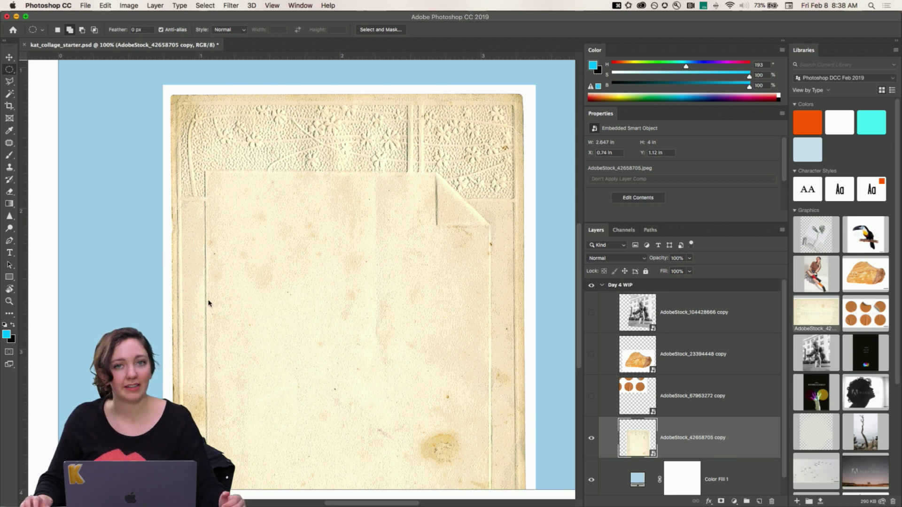
Rasterize the AdobeStock_42658705 copy paper layer, keeping its blend mode at Normal.
{"action": "left_click", "coordinate": [613, 259]}
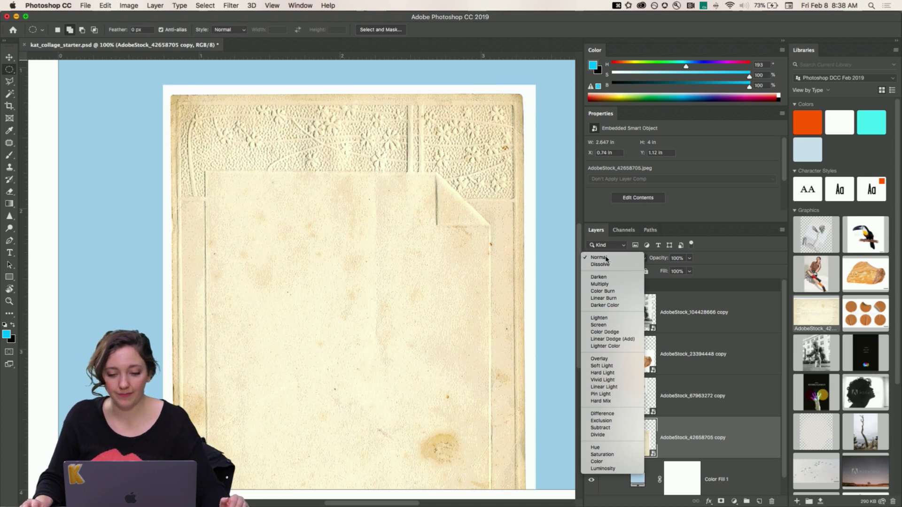
{"action": "left_click", "coordinate": [606, 259]}
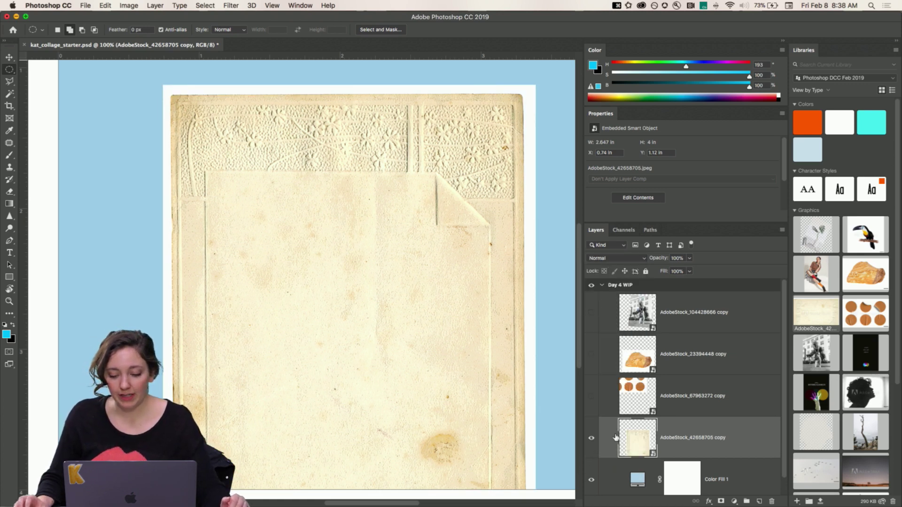
{"action": "right_click", "coordinate": [645, 444]}
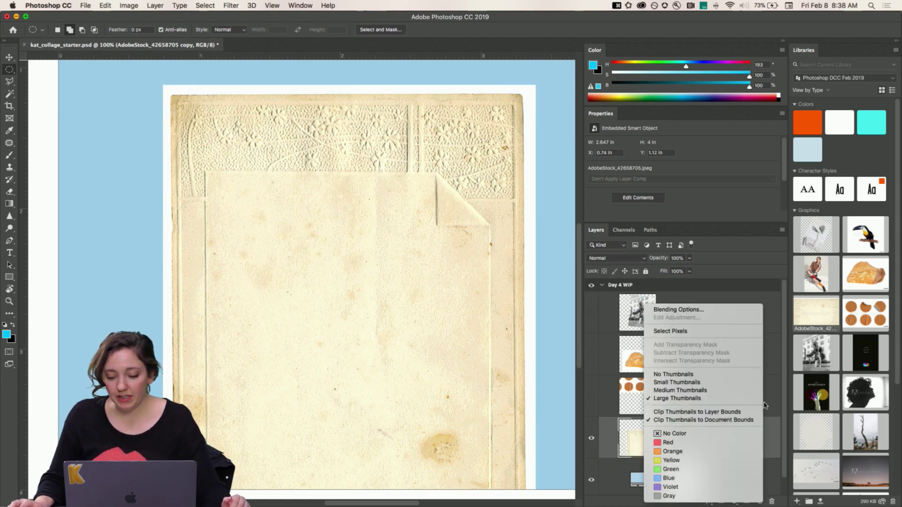
{"action": "right_click", "coordinate": [722, 437]}
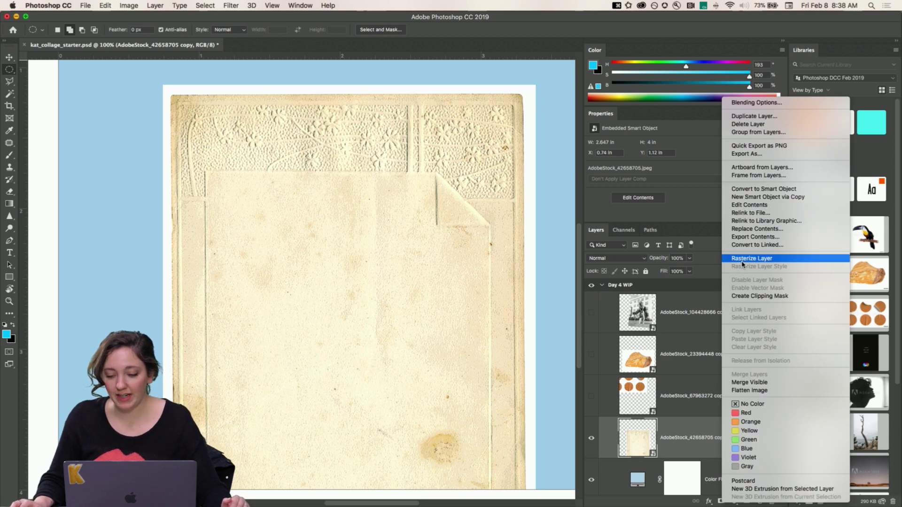
{"action": "key", "text": "Return"}
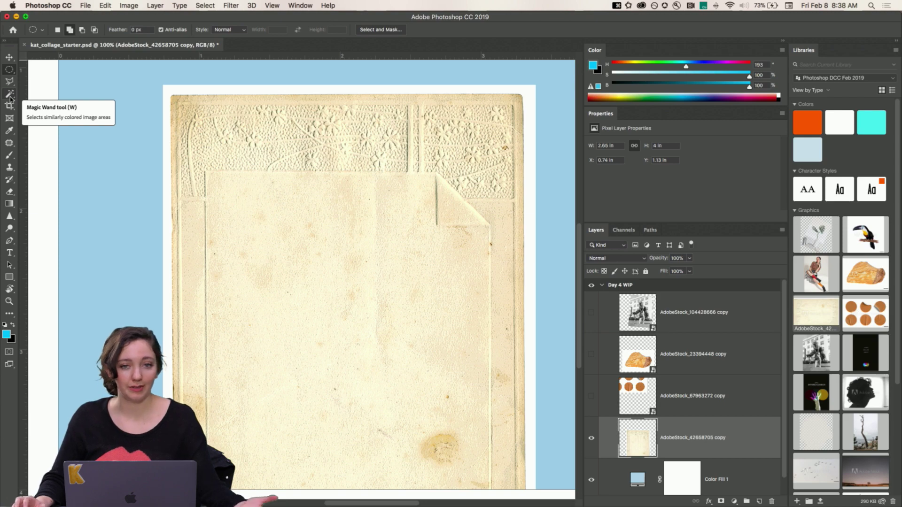
Select the white border around the vintage paper with the Magic Wand tool.
{"action": "key", "text": "alt+super+8"}
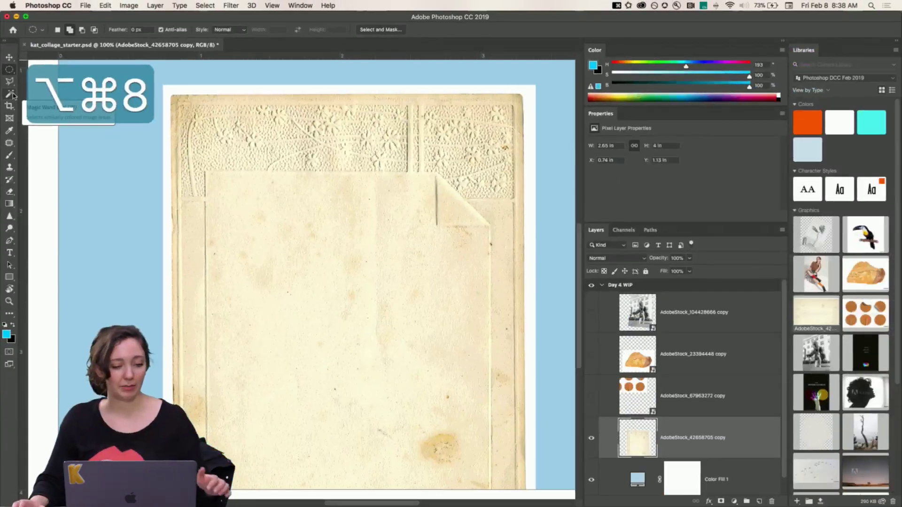
{"action": "key", "text": "w"}
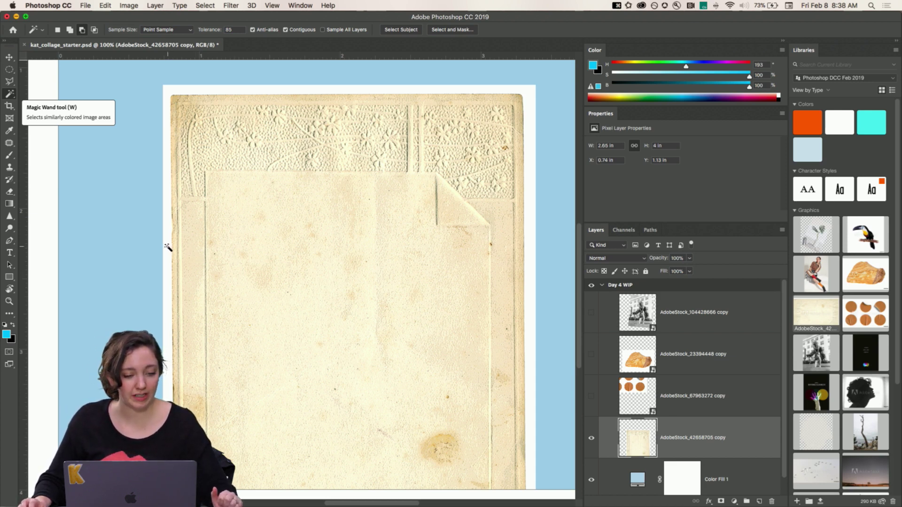
{"action": "left_click", "coordinate": [167, 91]}
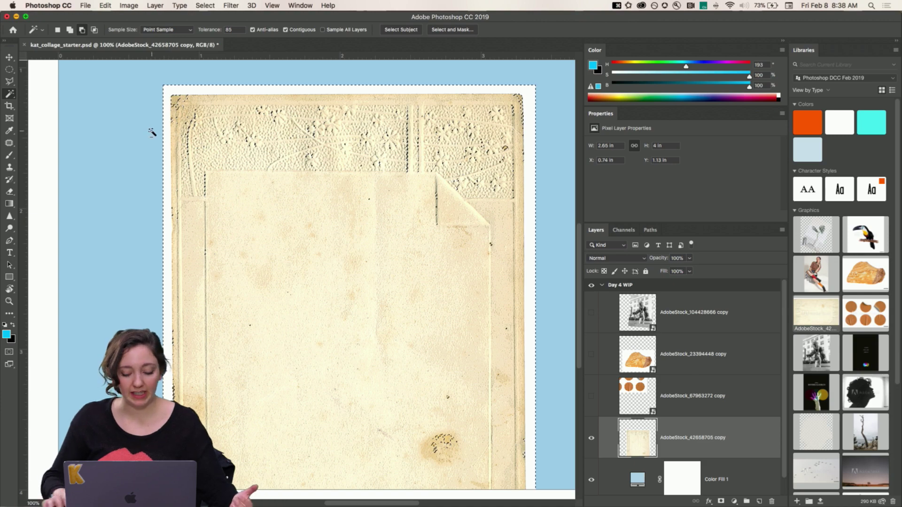
Try to delete the Magic Wand selection made around the vintage paper at tolerance 65.
{"action": "key", "text": "super+equal"}
{"action": "key", "text": "super+equal"}
{"action": "scroll", "coordinate": [151, 132], "scroll_direction": "left", "scroll_amount": 5}
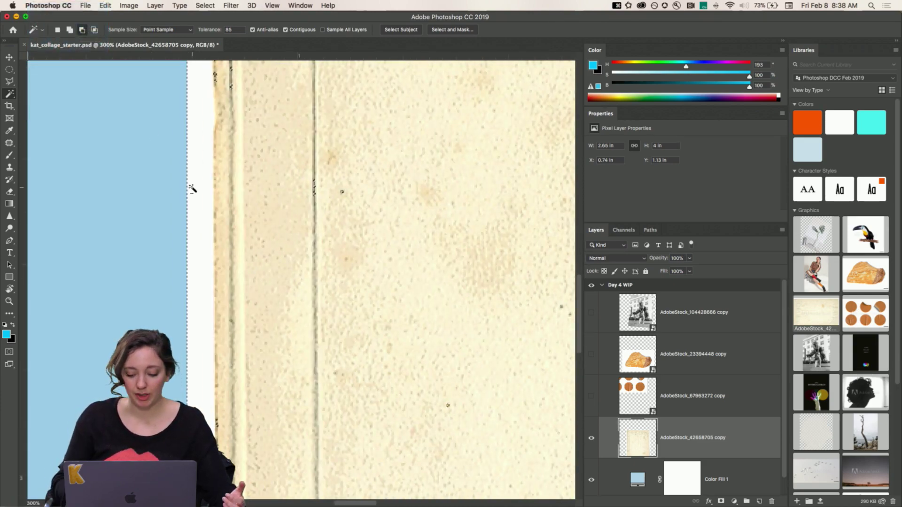
{"action": "key", "text": "super+minus"}
{"action": "key", "text": "super+minus"}
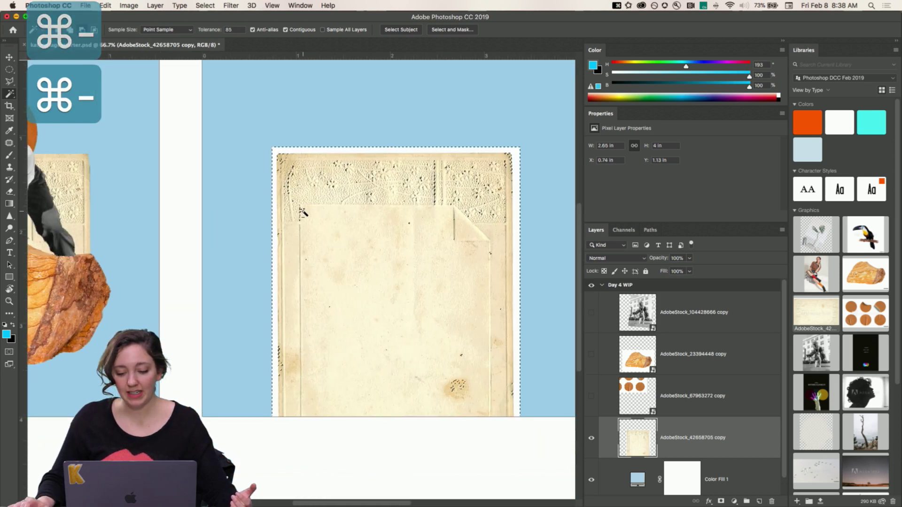
{"action": "scroll", "coordinate": [192, 188], "scroll_direction": "right", "scroll_amount": 3}
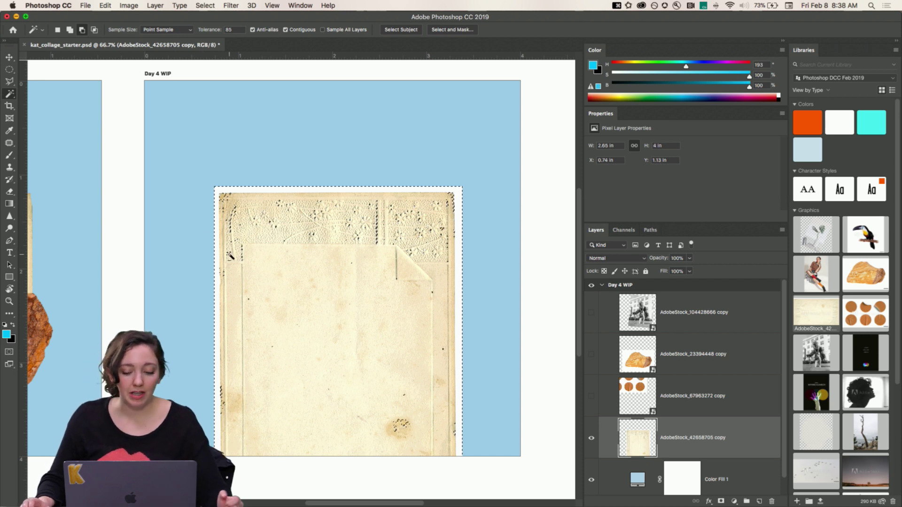
{"action": "key", "text": "Delete"}
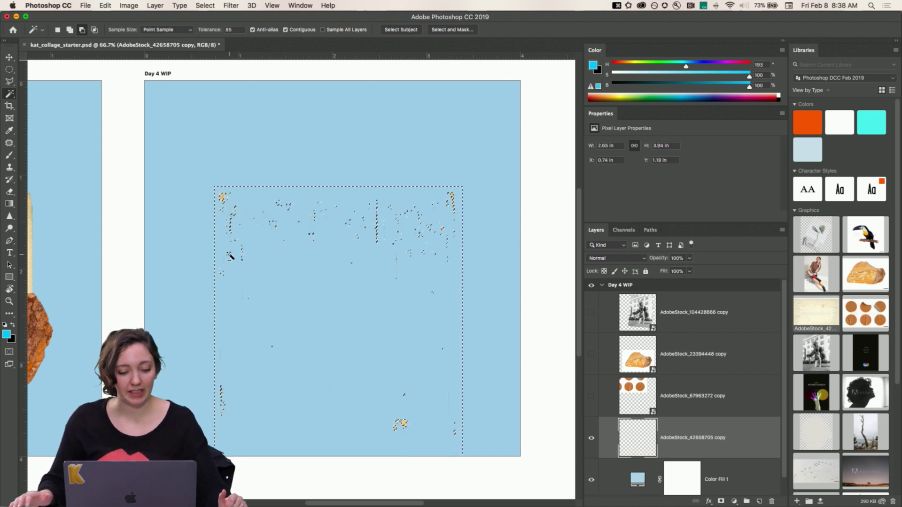
{"action": "key", "text": "super+z"}
{"action": "key", "text": "super+d"}
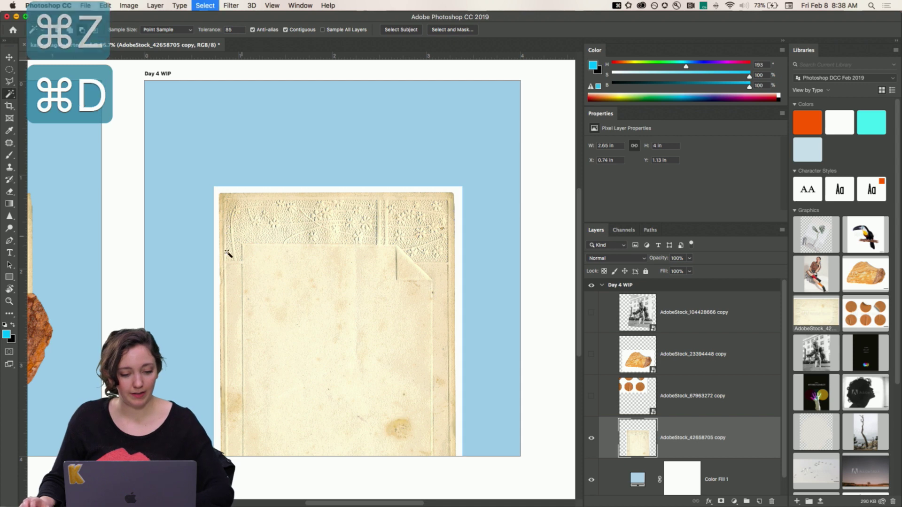
Try to reselect the white border along the vintage paper's edge with the Magic Wand at tolerance 65.
{"action": "key", "text": "super+equal"}
{"action": "key", "text": "super+equal"}
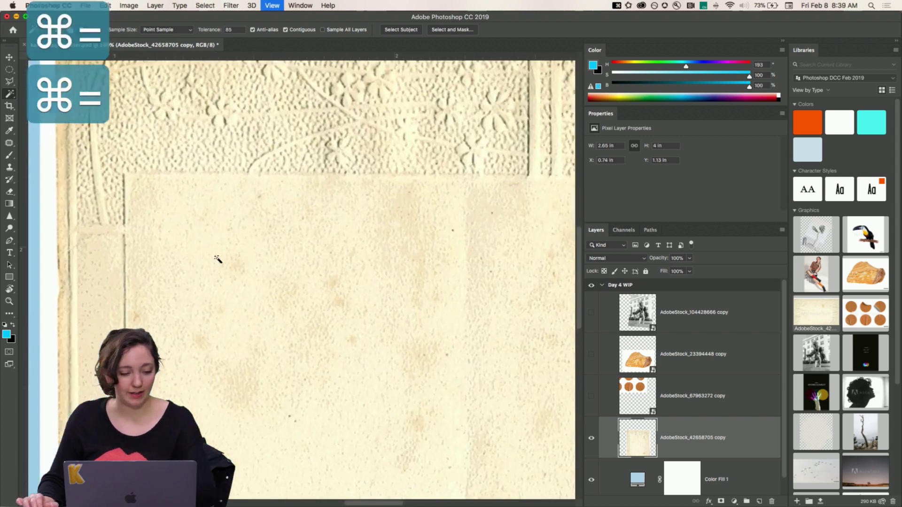
{"action": "left_click", "coordinate": [180, 260]}
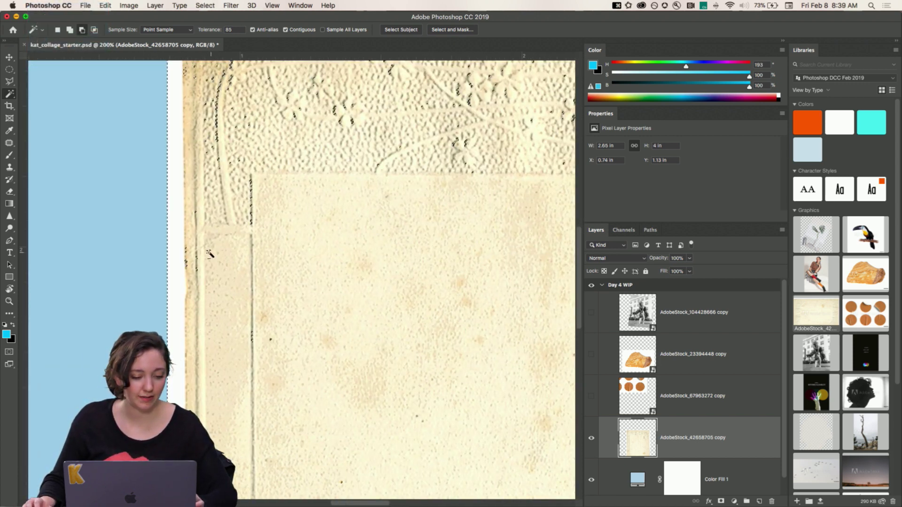
{"action": "key", "text": "super+d"}
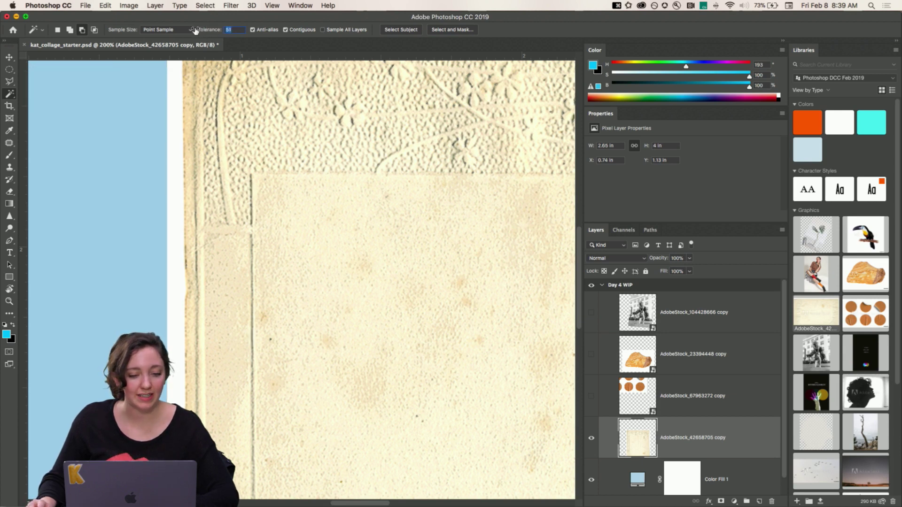
Select the vintage paper's white border with the Magic Wand at tolerance 41, delete it and clear the selection.
{"action": "left_click", "coordinate": [175, 119]}
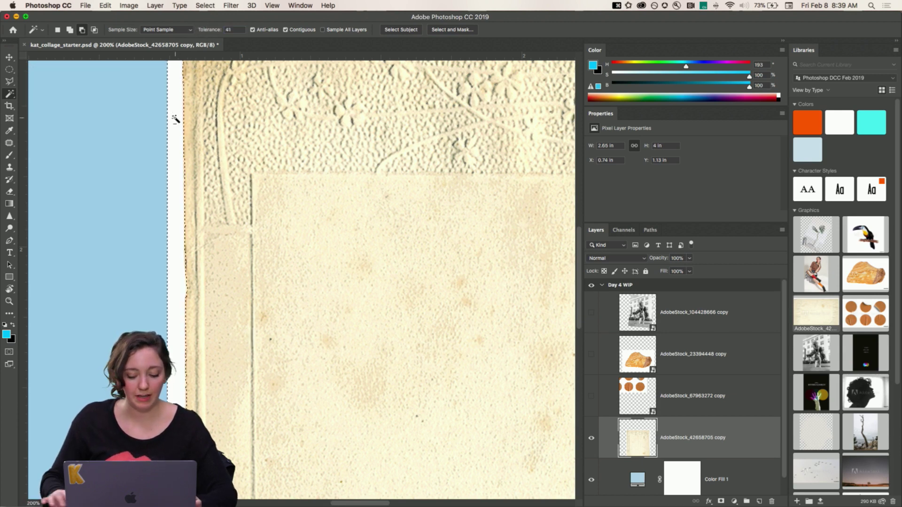
{"action": "key", "text": "super+minus"}
{"action": "key", "text": "super+minus"}
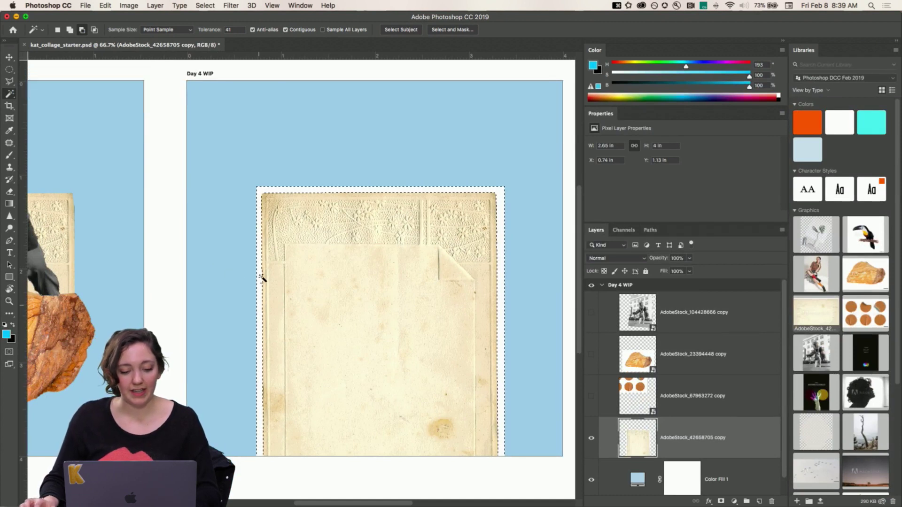
{"action": "key", "text": "Delete"}
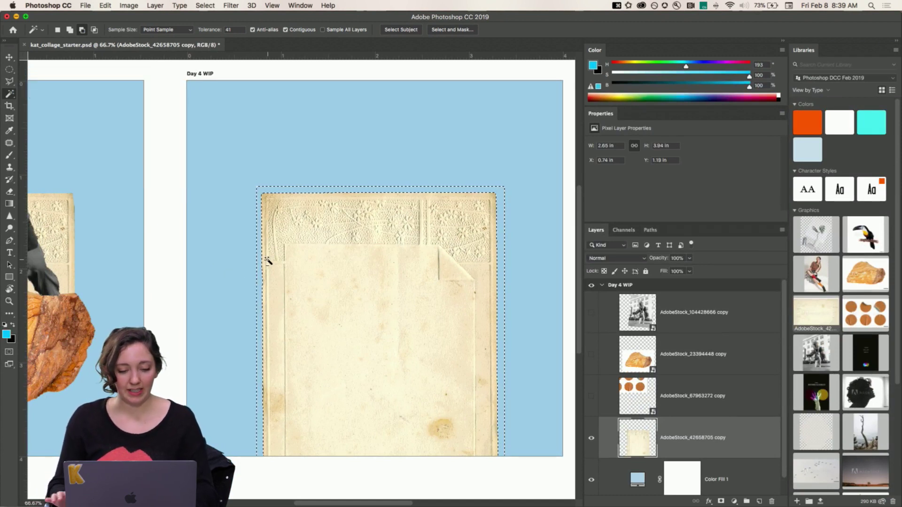
{"action": "key", "text": "super+d"}
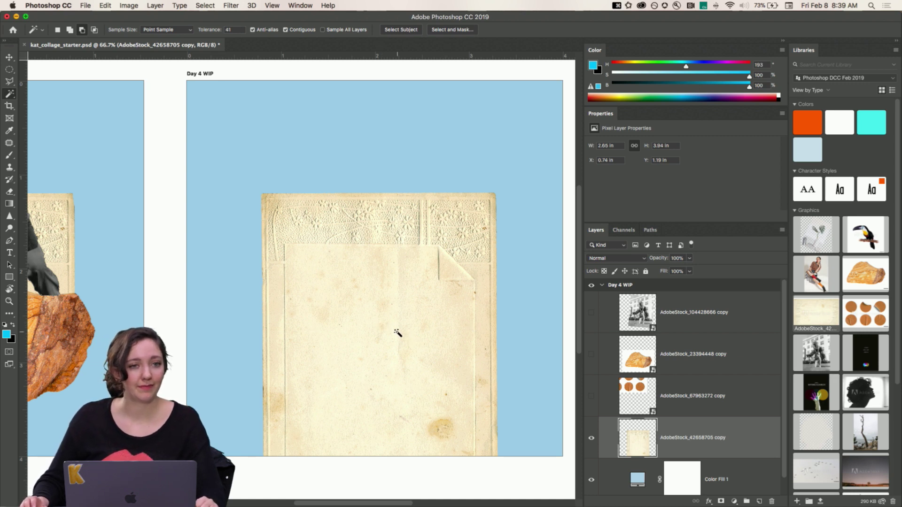
Show the AdobeStock_67963272 copy orange circles layer and rasterize it.
{"action": "scroll", "coordinate": [425, 307], "scroll_direction": "down", "scroll_amount": 3}
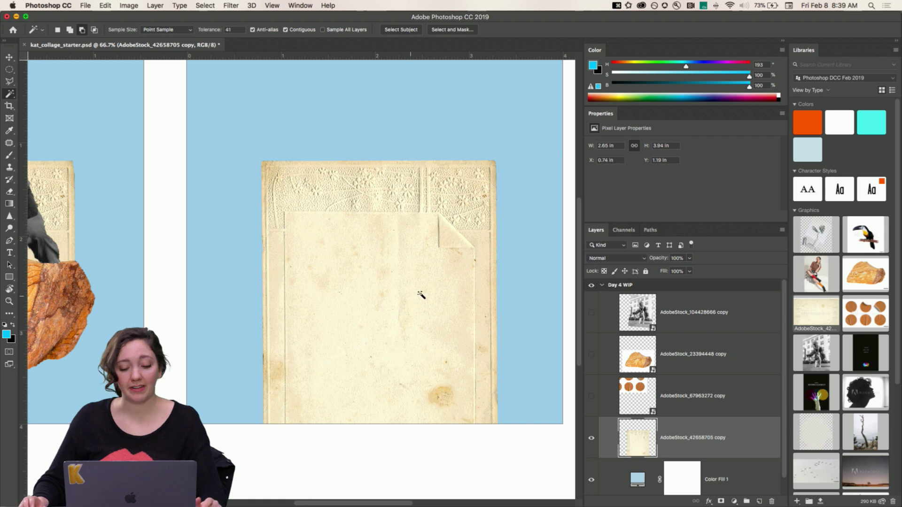
{"action": "left_click", "coordinate": [592, 398]}
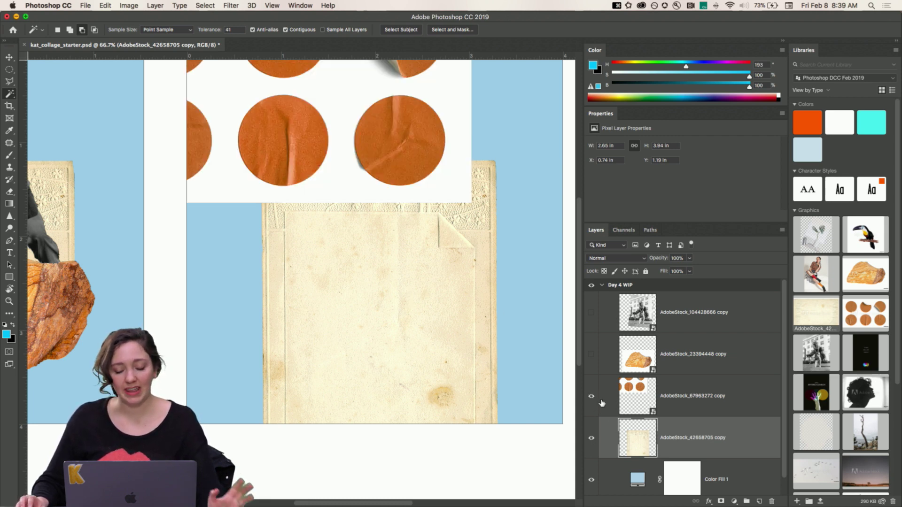
{"action": "scroll", "coordinate": [429, 350], "scroll_direction": "up", "scroll_amount": 10}
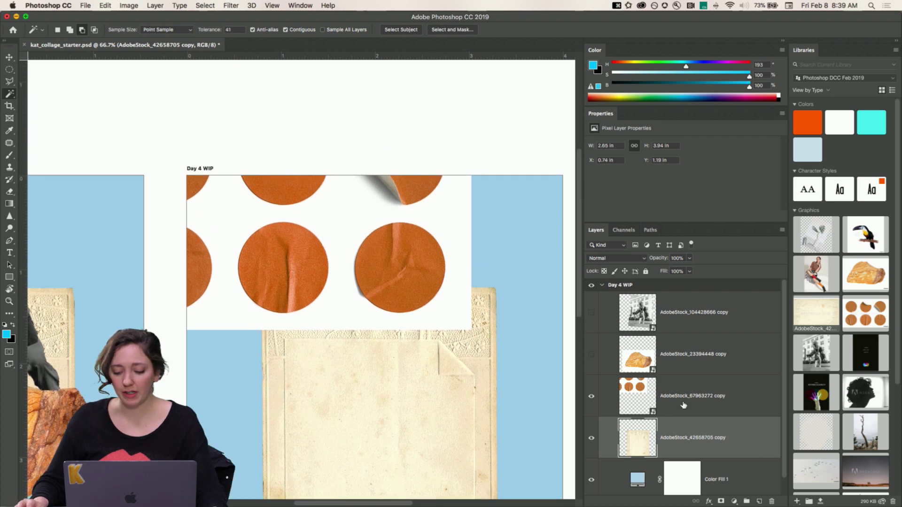
{"action": "right_click", "coordinate": [683, 404]}
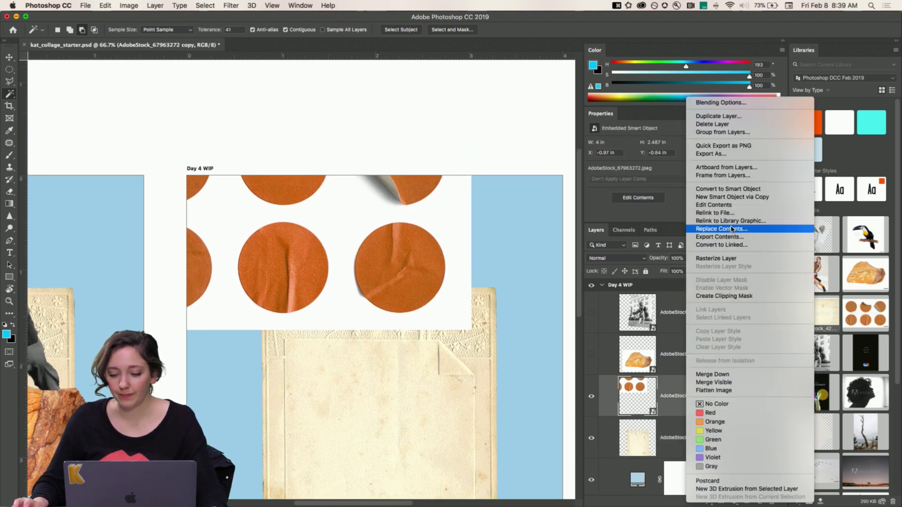
{"action": "left_click", "coordinate": [707, 259]}
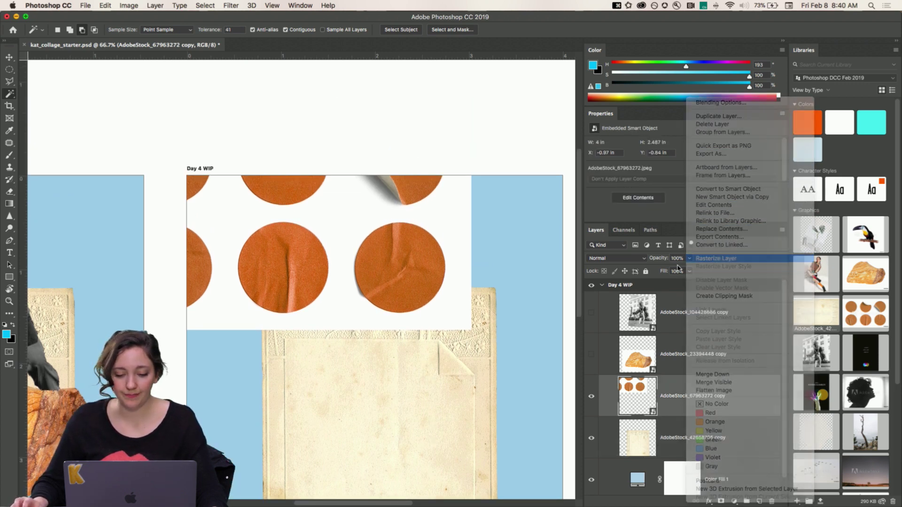
{"action": "left_click", "coordinate": [593, 397]}
{"action": "left_click", "coordinate": [593, 397]}
{"action": "left_click", "coordinate": [593, 397]}
{"action": "left_click", "coordinate": [593, 397]}
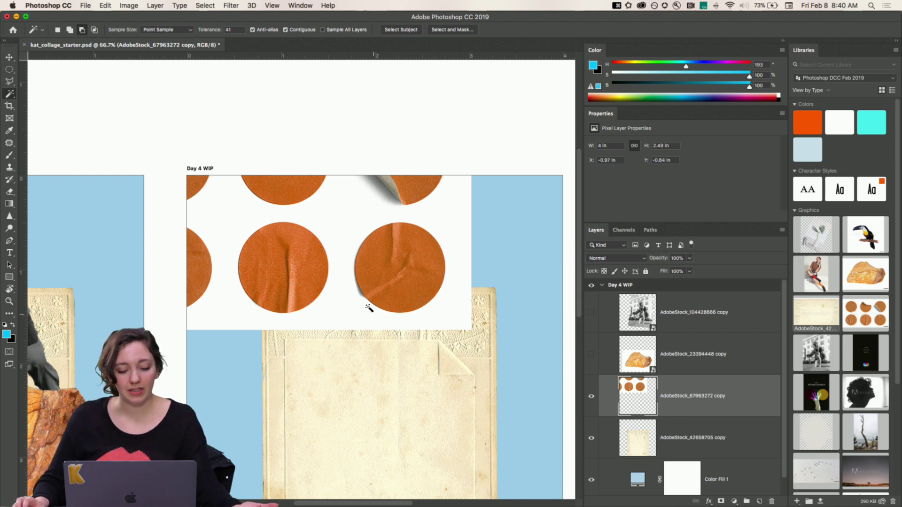
Remove the white background around the orange circles using the Magic Wand at tolerance 41 and clear the selection.
{"action": "left_click", "coordinate": [338, 236]}
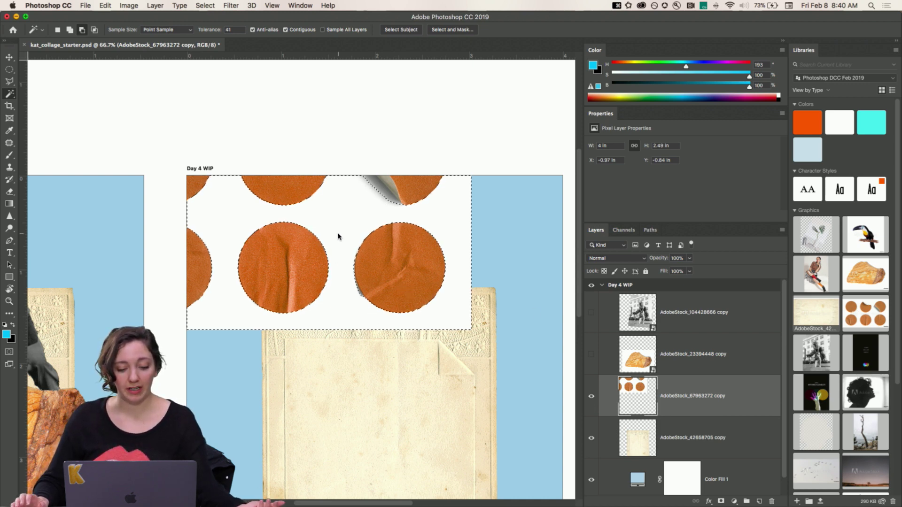
{"action": "key", "text": "BackSpace"}
{"action": "key", "text": "super+d"}
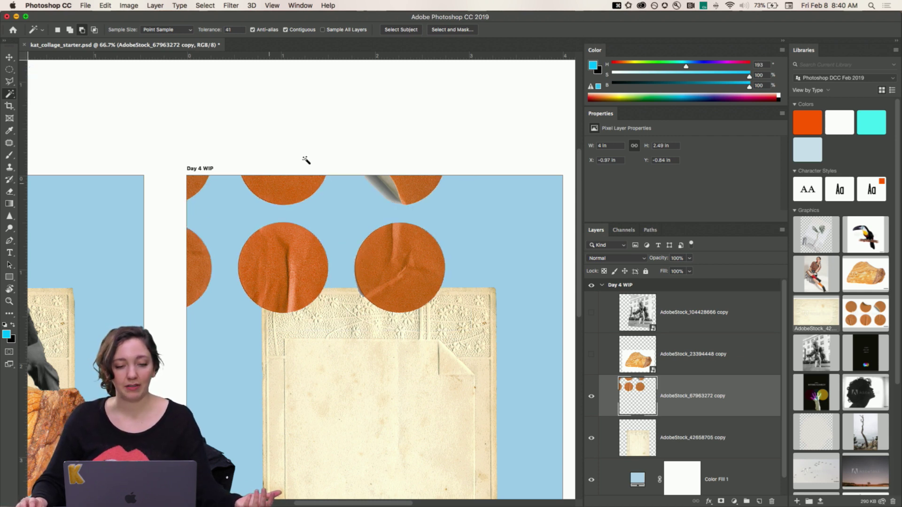
{"action": "key", "text": "super+z"}
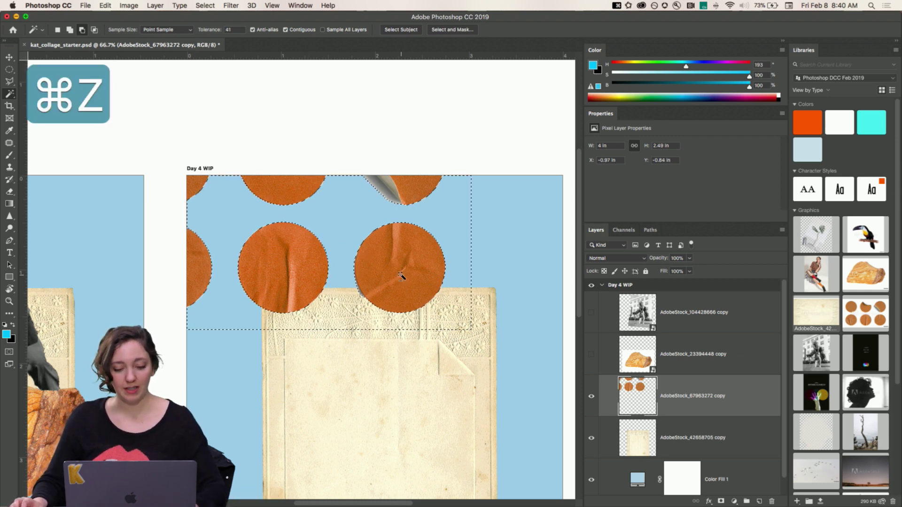
{"action": "key", "text": "super+d"}
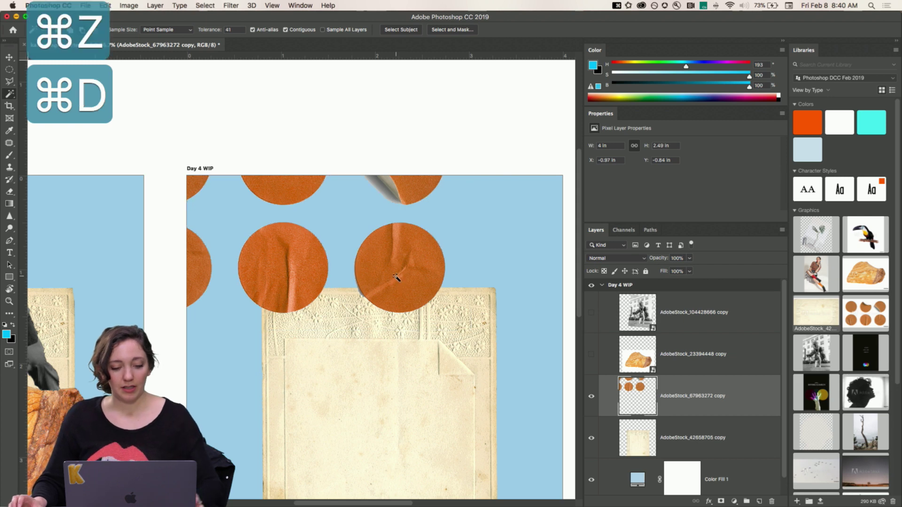
Draw a circular selection with the Elliptical Marquee tool over the rightmost complete orange circle on the Day 4 WIP artboard.
{"action": "left_click", "coordinate": [10, 71]}
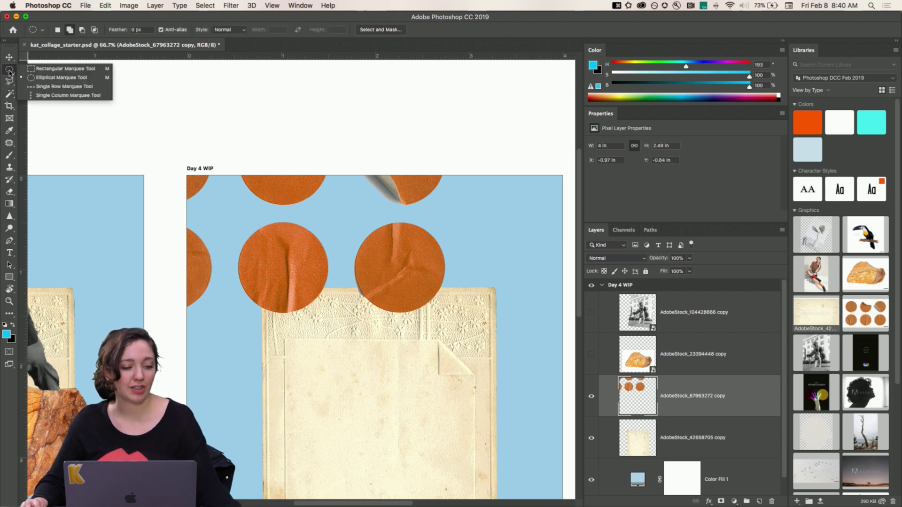
{"action": "key", "text": "alt+super+8"}
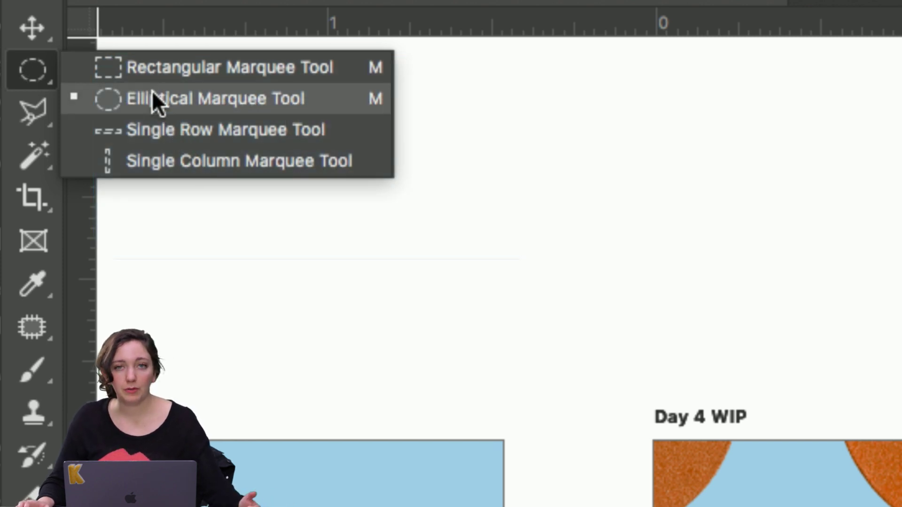
{"action": "key", "text": "alt+super+8"}
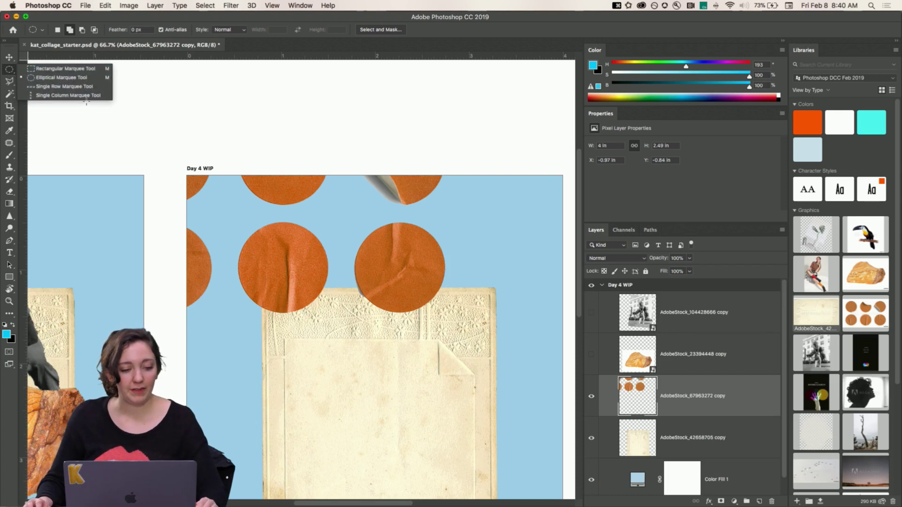
{"action": "left_click", "coordinate": [13, 70]}
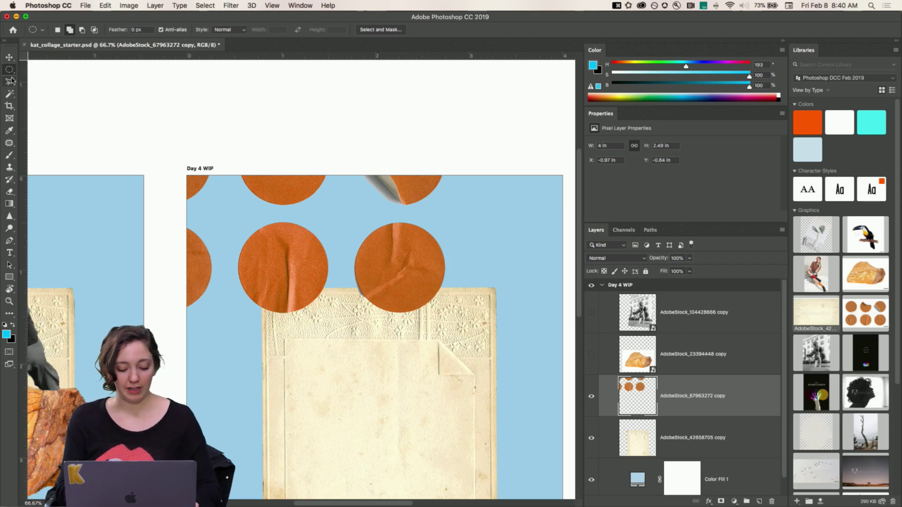
{"action": "key", "text": "shift+m"}
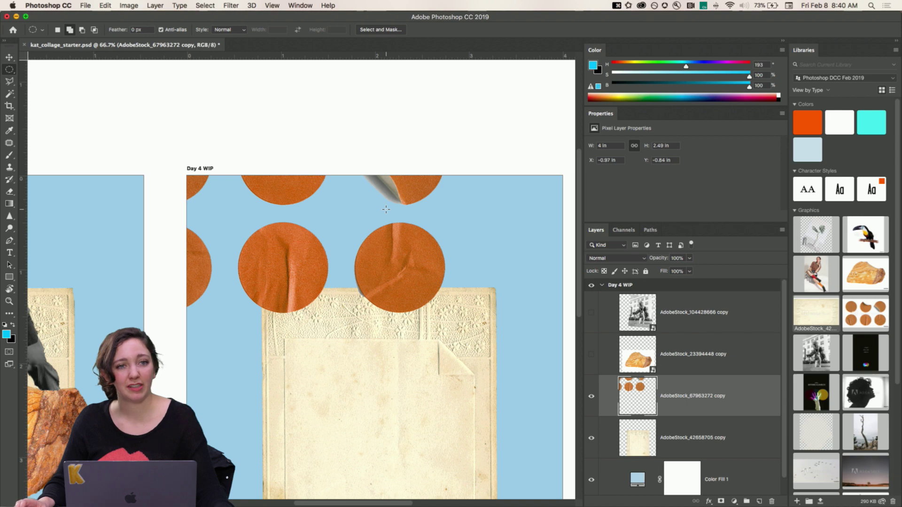
{"action": "key", "text": "z"}
{"action": "left_click_drag", "start_coordinate": [208, 168], "coordinate": [221, 195]}
{"action": "key", "text": "m"}
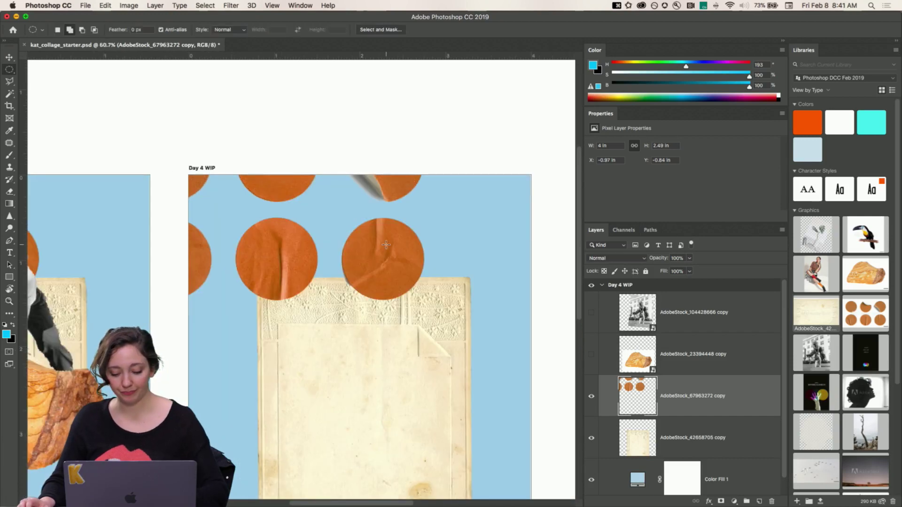
{"action": "key", "text": "super+equal"}
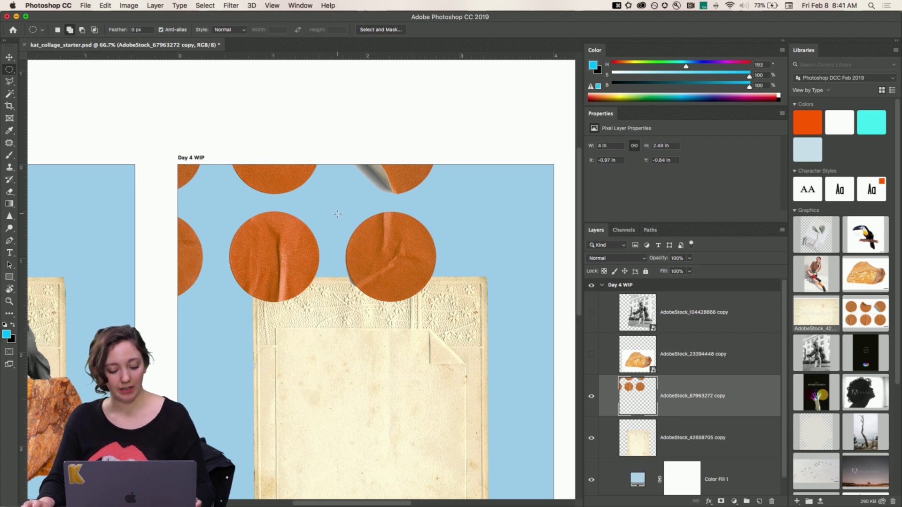
{"action": "left_click_drag", "start_coordinate": [337, 213], "coordinate": [446, 304]}
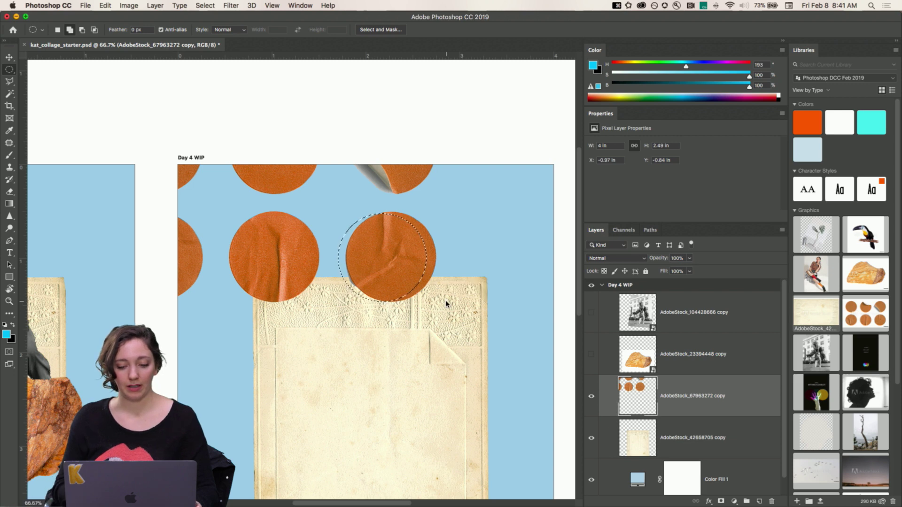
Nudge the circular selection right and slightly up until it lines up with the orange circle's edge.
{"action": "key", "text": "Right"}
{"action": "key", "text": "Right"}
{"action": "key", "text": "Right"}
{"action": "key", "text": "Right"}
{"action": "key", "text": "Right"}
{"action": "key", "text": "Right"}
{"action": "key", "text": "Right"}
{"action": "key", "text": "Right"}
{"action": "key", "text": "Right"}
{"action": "key", "text": "Right"}
{"action": "key", "text": "Right"}
{"action": "key", "text": "Right"}
{"action": "key", "text": "Right"}
{"action": "key", "text": "Right"}
{"action": "key", "text": "Right"}
{"action": "key", "text": "Right"}
{"action": "key", "text": "Right"}
{"action": "key", "text": "Right"}
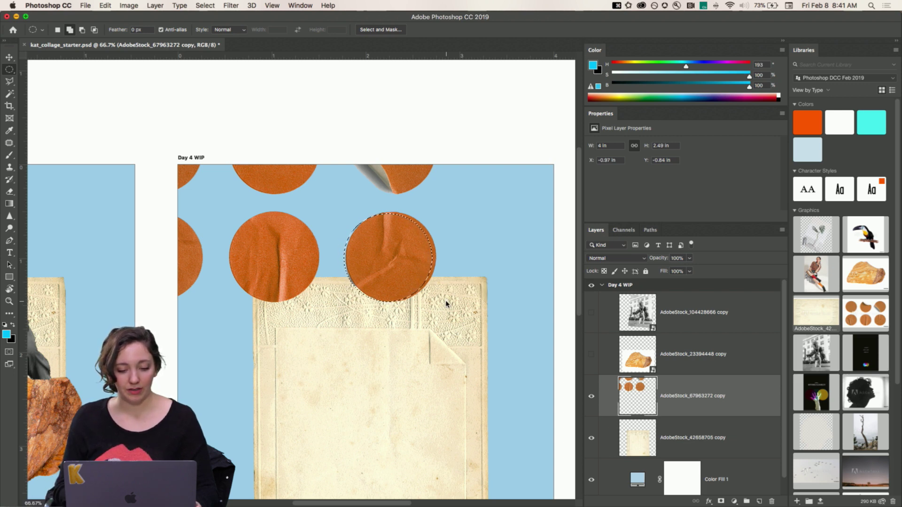
{"action": "key", "text": "Right"}
{"action": "key", "text": "Right"}
{"action": "key", "text": "Right"}
{"action": "key", "text": "Right"}
{"action": "key", "text": "Right"}
{"action": "key", "text": "Right"}
{"action": "key", "text": "Right"}
{"action": "key", "text": "Right"}
{"action": "key", "text": "Right"}
{"action": "key", "text": "Right"}
{"action": "key", "text": "Up"}
{"action": "key", "text": "Up"}
{"action": "key", "text": "Up"}
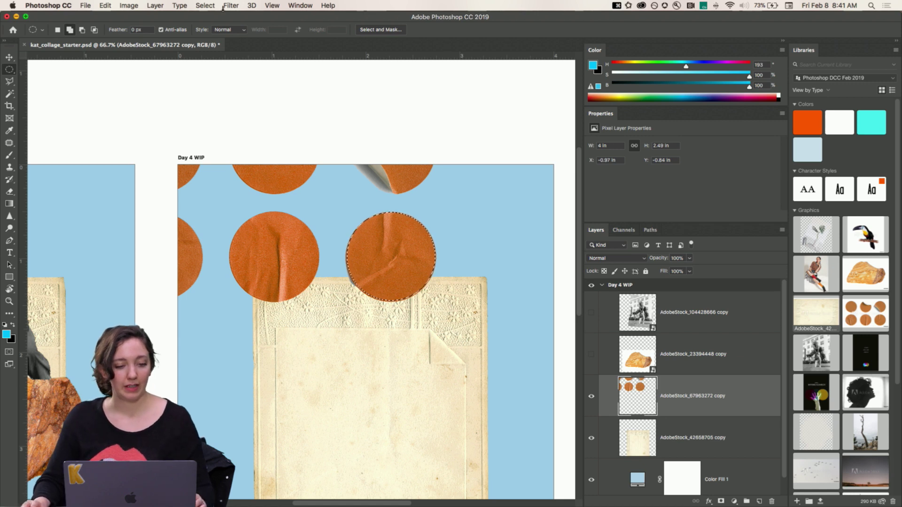
Invert the circular selection and delete the other orange circles from the layer.
{"action": "left_click", "coordinate": [205, 6]}
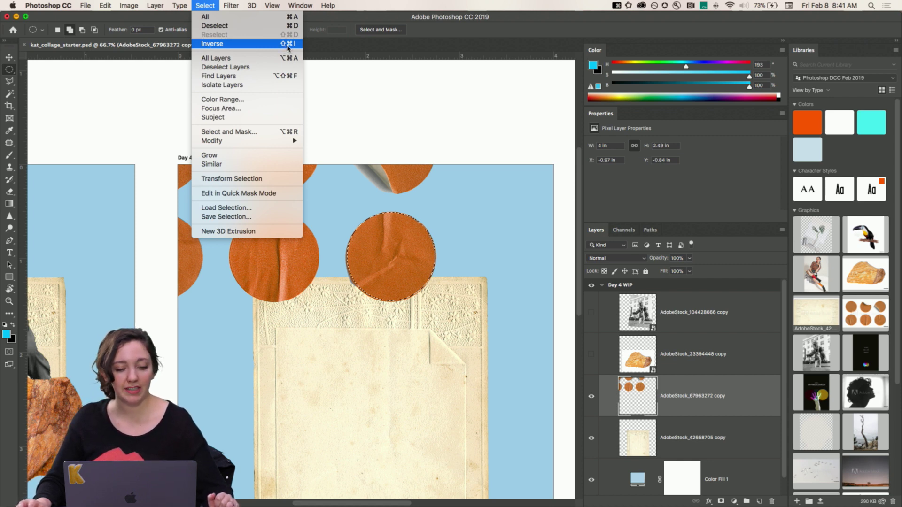
{"action": "left_click", "coordinate": [267, 47]}
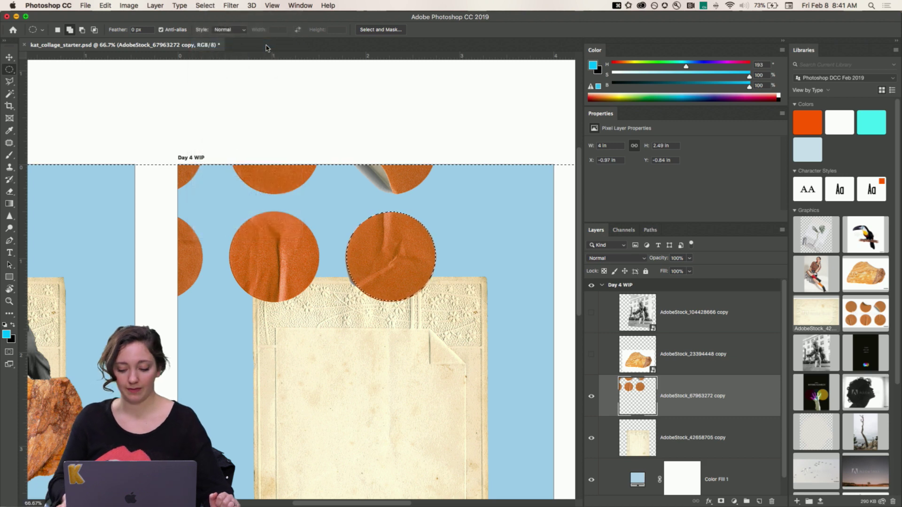
{"action": "key", "text": "Delete"}
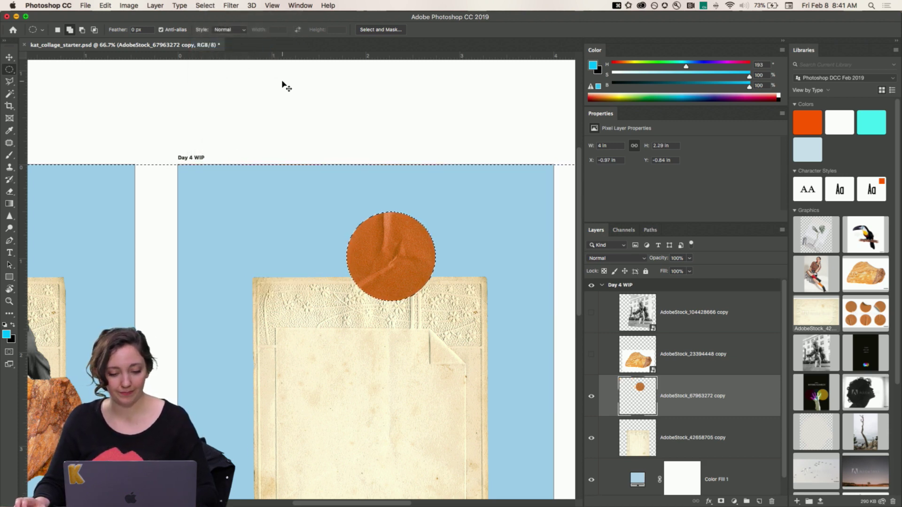
Clear the selection around the orange circle.
{"action": "left_click", "coordinate": [207, 7]}
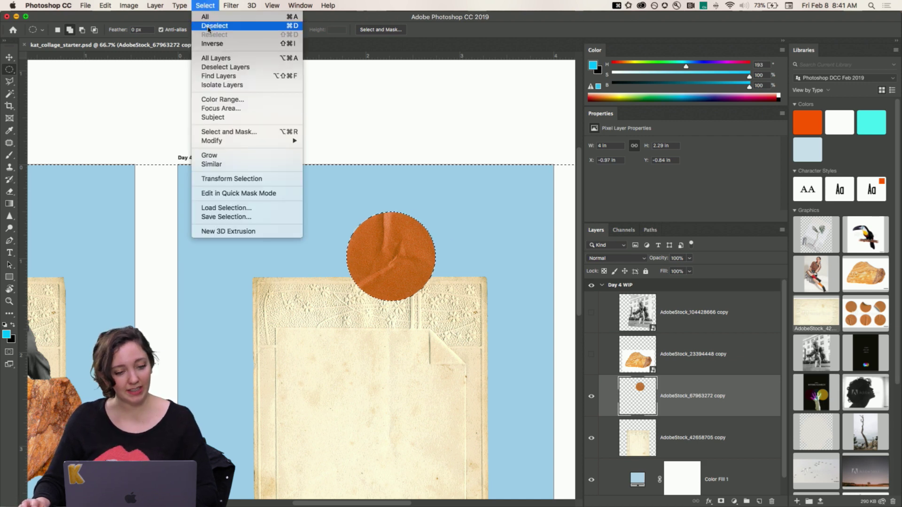
{"action": "left_click", "coordinate": [208, 26]}
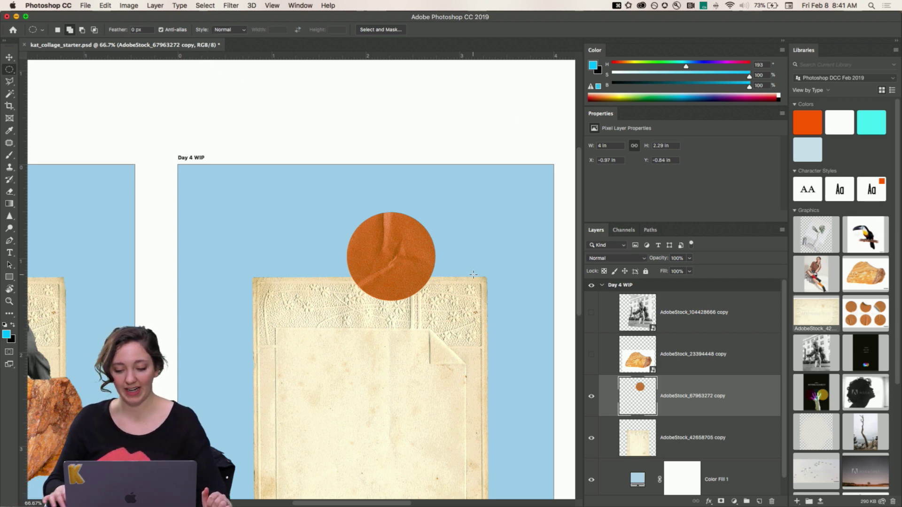
{"action": "key", "text": "super+minus"}
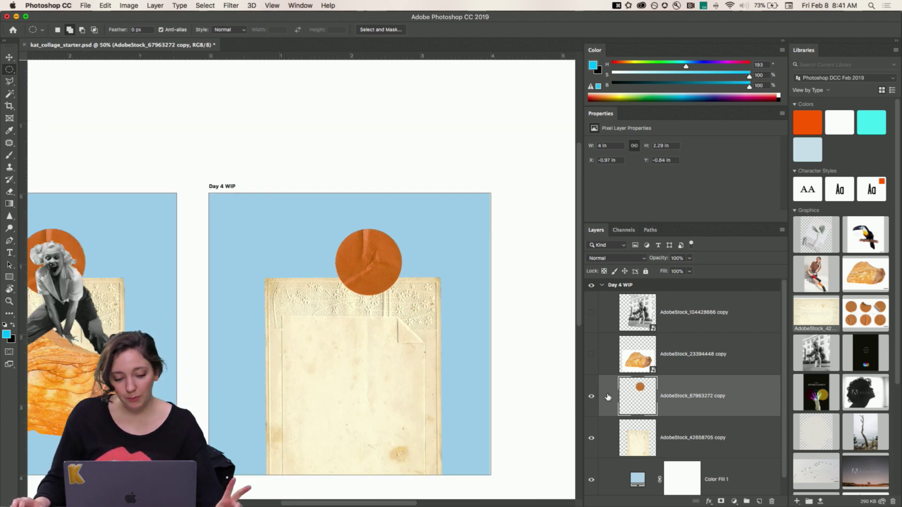
Delete the lower part of the stock paper layer on the Day 4 WIP artboard using a rectangular selection, and clear the selection.
{"action": "left_click", "coordinate": [639, 435]}
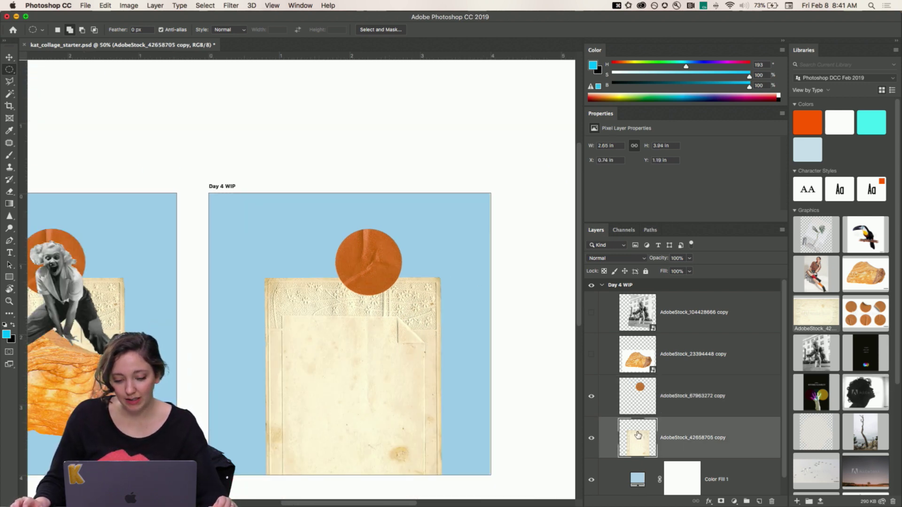
{"action": "scroll", "coordinate": [384, 404], "scroll_direction": "left", "scroll_amount": 4}
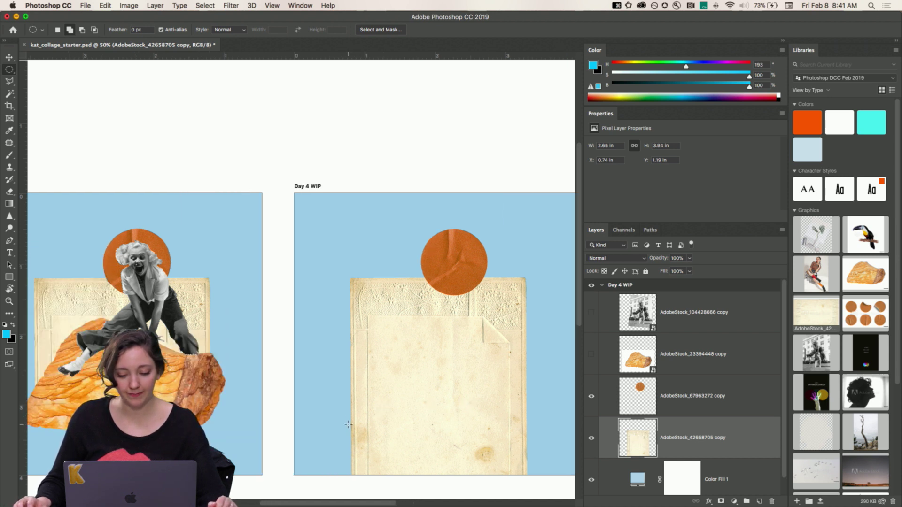
{"action": "left_click_drag", "start_coordinate": [348, 424], "coordinate": [521, 344]}
{"action": "key", "text": "super+d"}
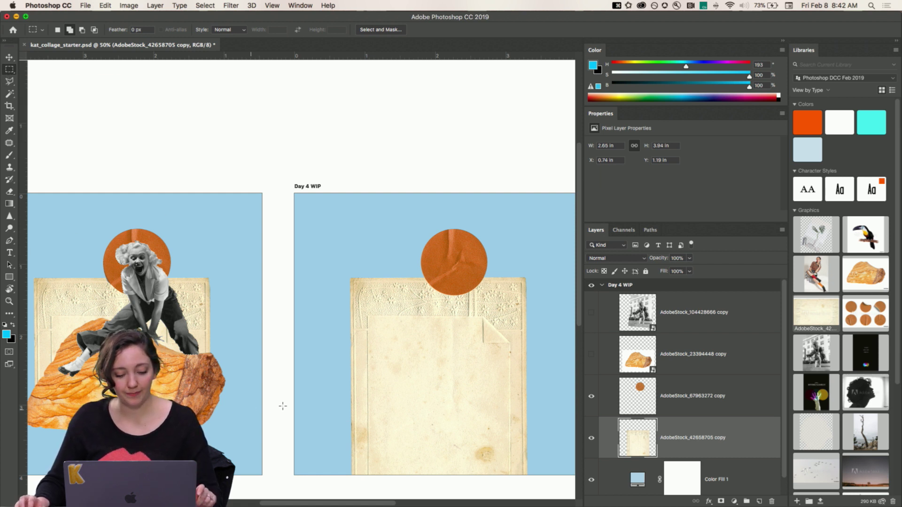
{"action": "left_click_drag", "start_coordinate": [341, 423], "coordinate": [534, 489]}
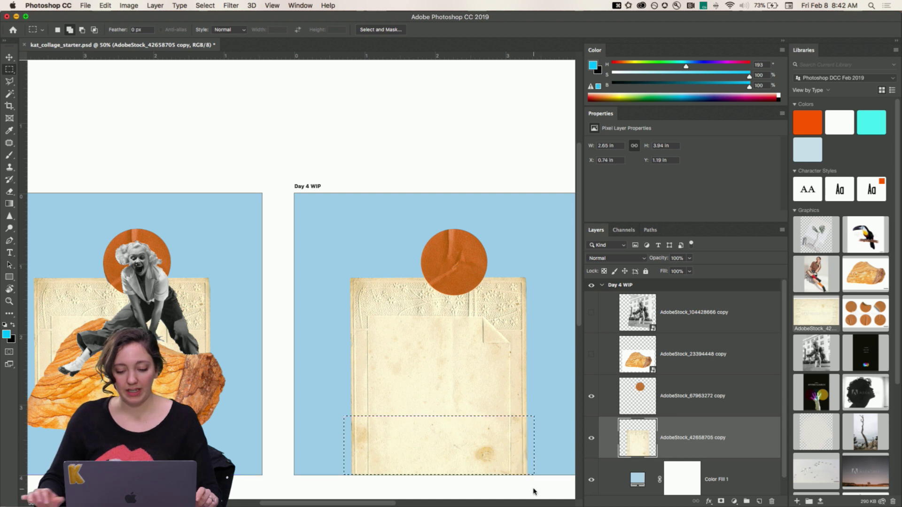
{"action": "key", "text": "Delete"}
{"action": "key", "text": "super+d"}
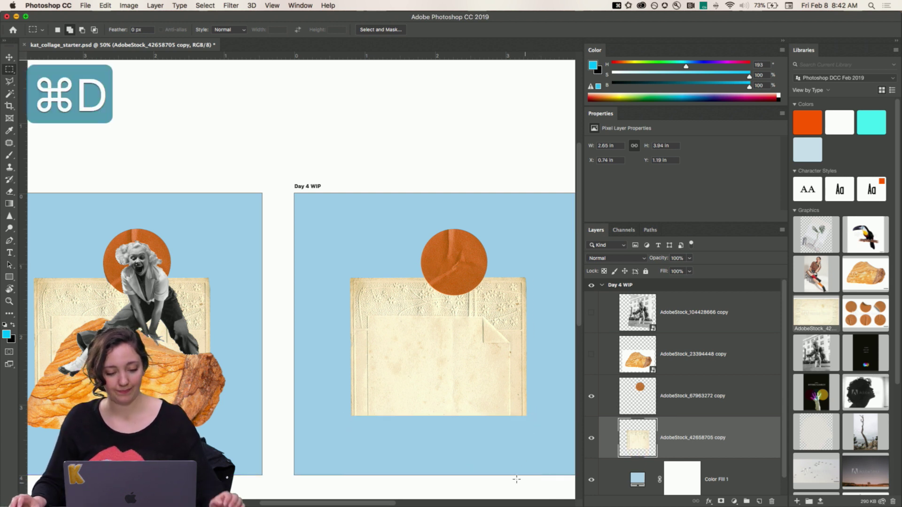
Show the rock layer AdobeStock_23394448 copy on the Day 4 WIP artboard and make it the active layer.
{"action": "left_click", "coordinate": [592, 355]}
{"action": "left_click", "coordinate": [633, 361]}
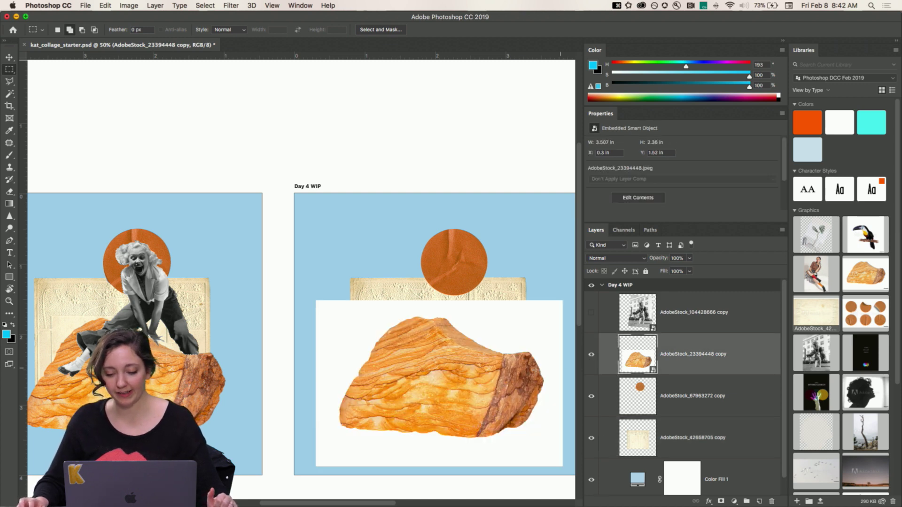
{"action": "key", "text": "super+equal"}
{"action": "key", "text": "super+equal"}
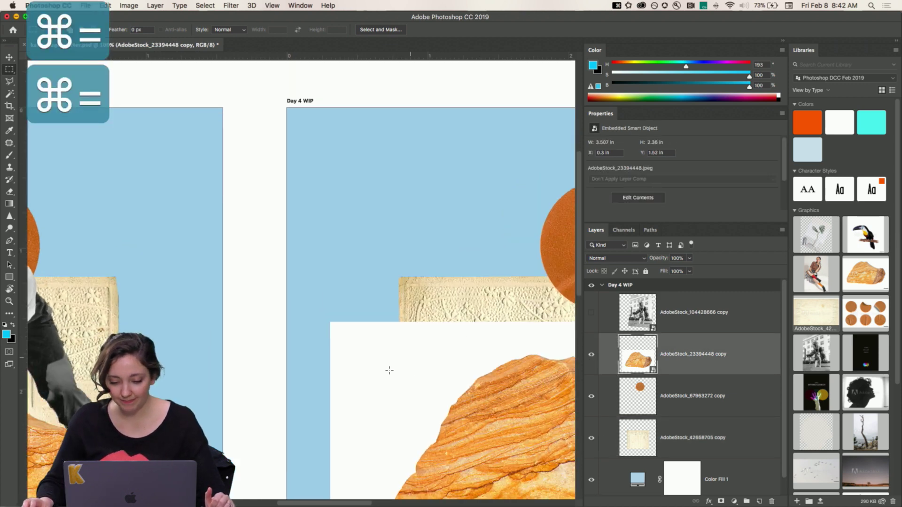
{"action": "scroll", "coordinate": [388, 370], "scroll_direction": "down", "scroll_amount": 5}
{"action": "scroll", "coordinate": [389, 370], "scroll_direction": "right", "scroll_amount": 8}
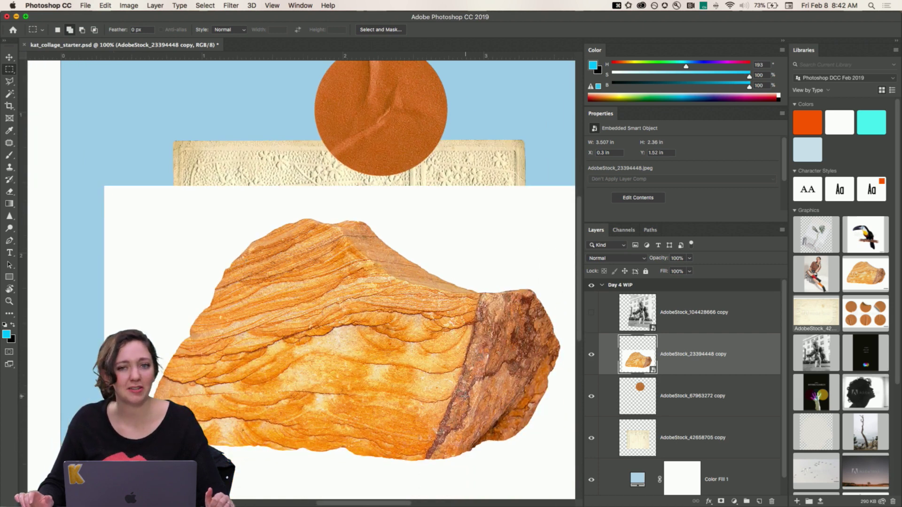
{"action": "scroll", "coordinate": [465, 396], "scroll_direction": "down", "scroll_amount": 5}
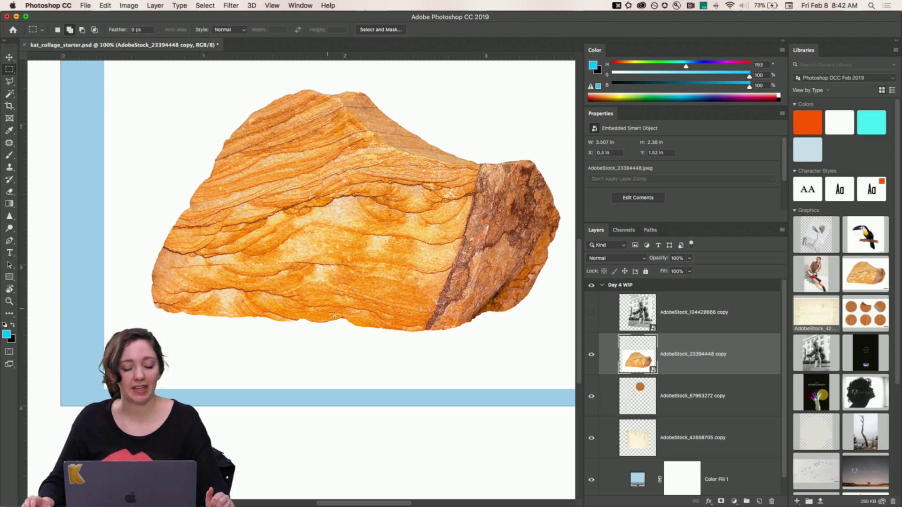
{"action": "key", "text": "super+minus"}
{"action": "key", "text": "super+minus"}
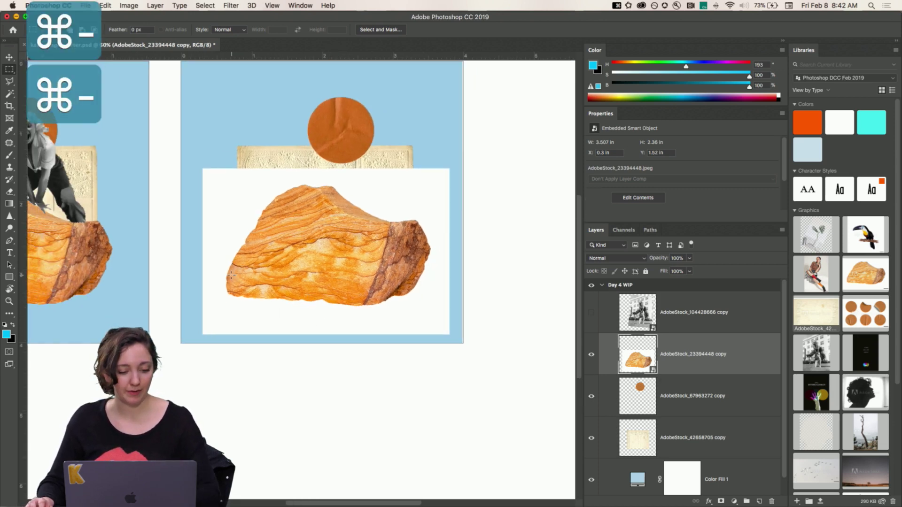
Try a rectangular selection over the lower part of the rock and clear it again.
{"action": "left_click_drag", "start_coordinate": [218, 234], "coordinate": [421, 333]}
{"action": "key", "text": "v"}
{"action": "key", "text": "super+z"}
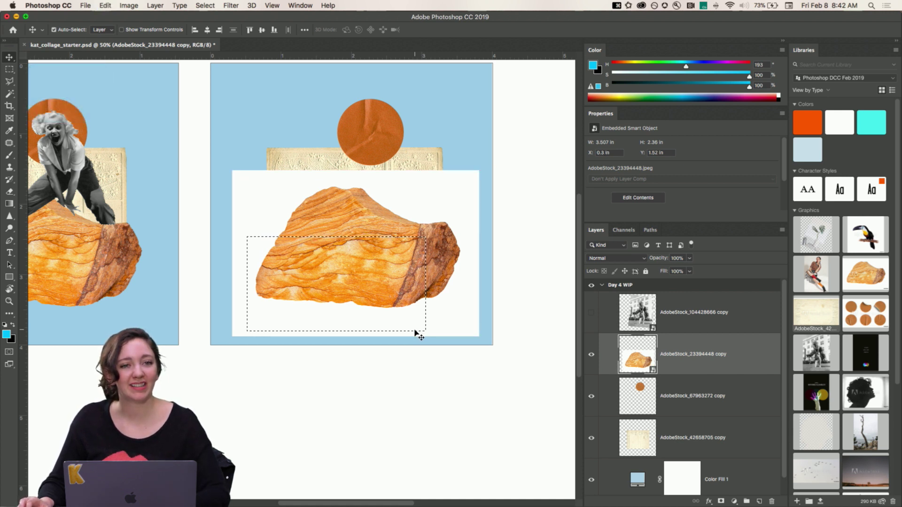
{"action": "key", "text": "super+d"}
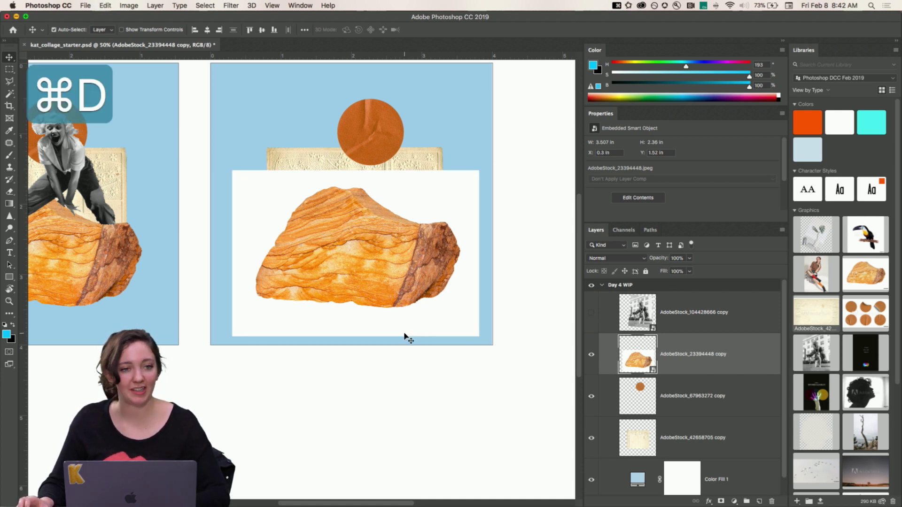
{"action": "key", "text": "super+equal"}
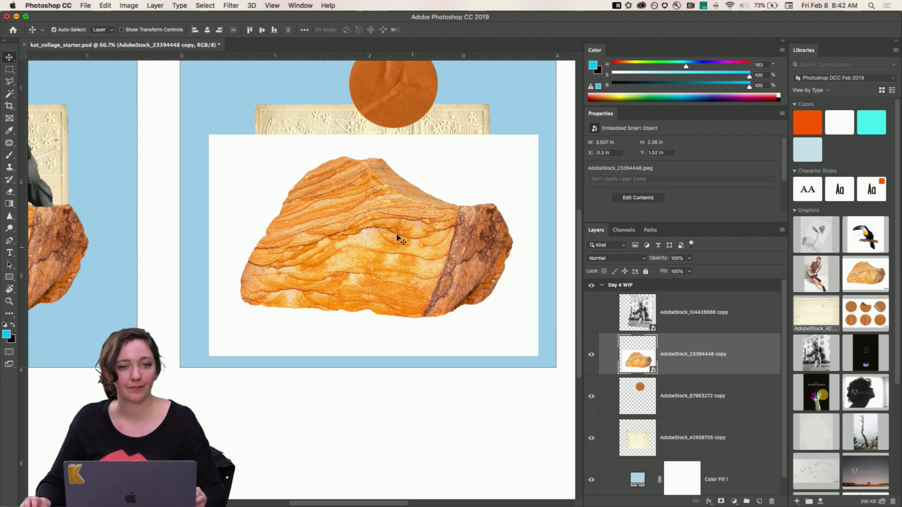
{"action": "left_click", "coordinate": [616, 5]}
{"action": "left_click", "coordinate": [629, 17]}
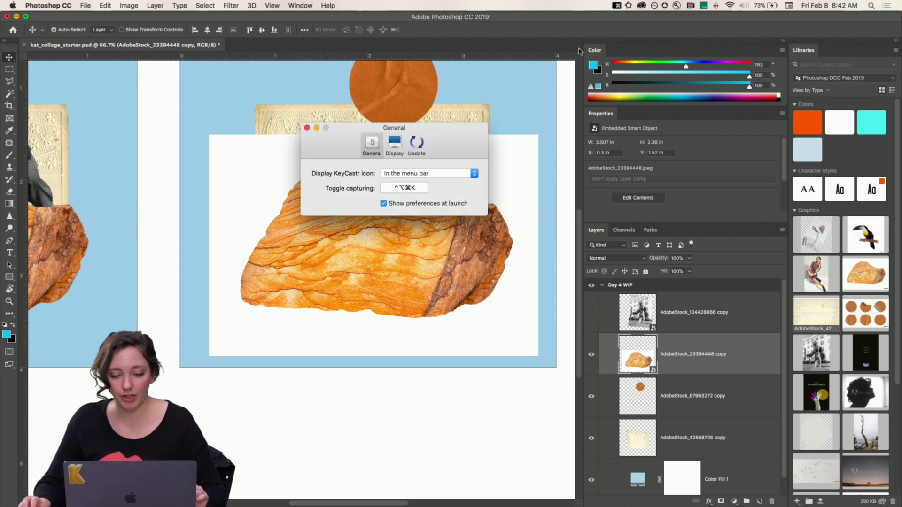
{"action": "left_click", "coordinate": [405, 149]}
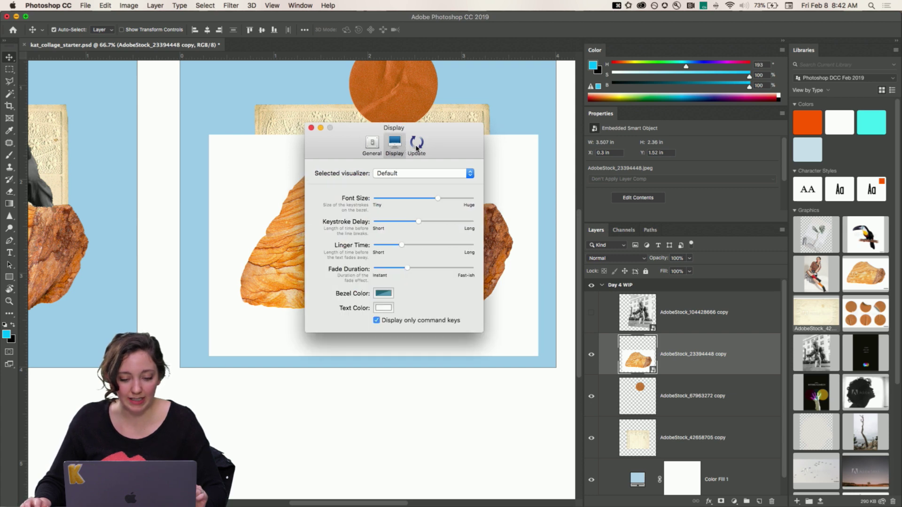
{"action": "left_click", "coordinate": [416, 148]}
{"action": "left_click", "coordinate": [372, 146]}
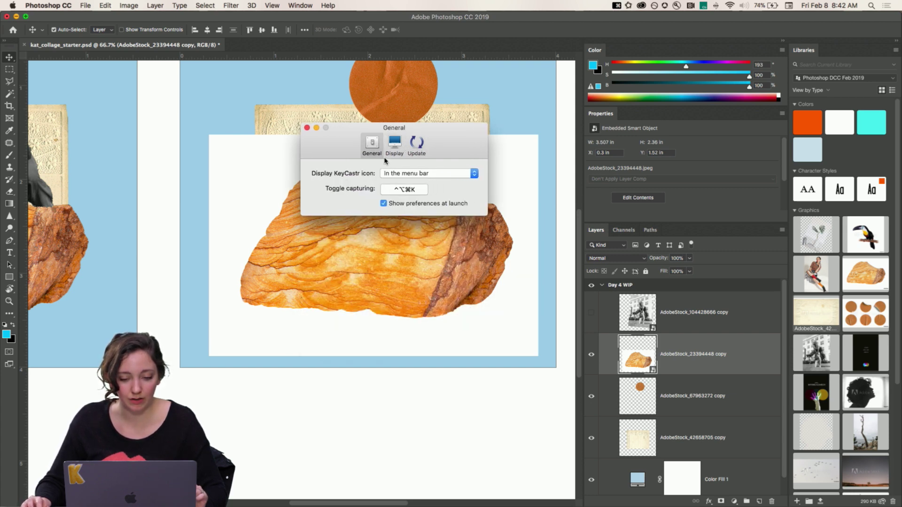
{"action": "left_click", "coordinate": [307, 128]}
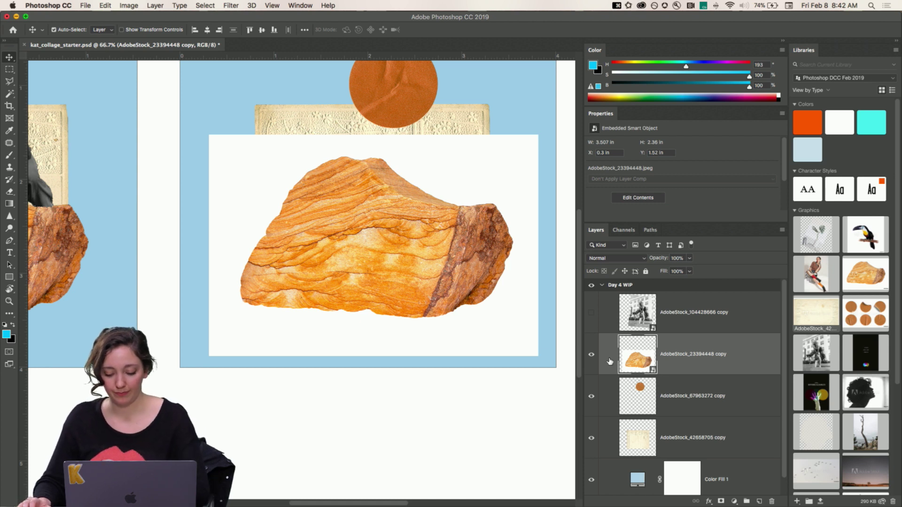
{"action": "key", "text": "super+equal"}
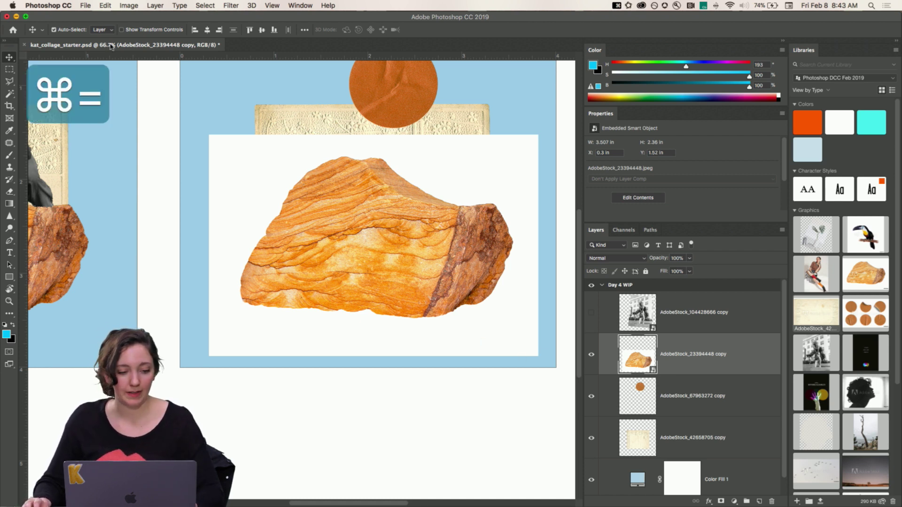
Outline the rock loosely with a straight-edged Polygonal Lasso selection and clear that selection.
{"action": "left_click", "coordinate": [9, 83]}
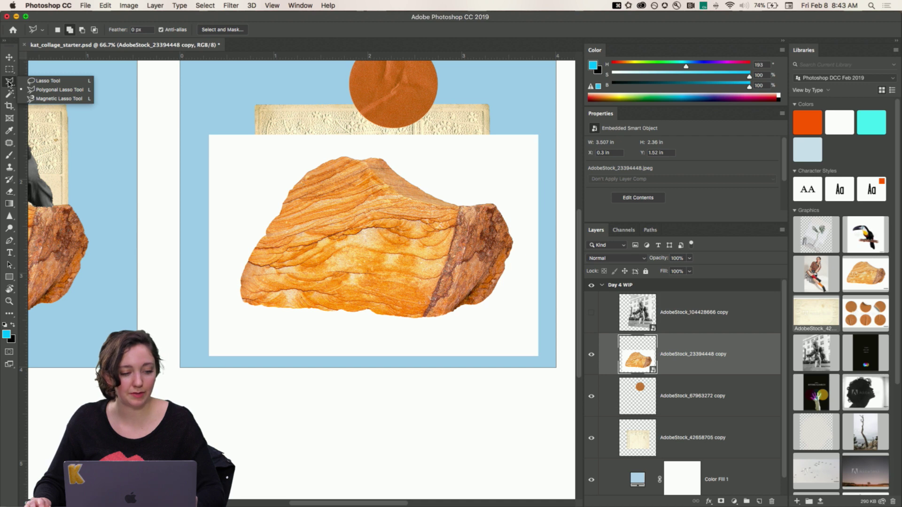
{"action": "left_click", "coordinate": [57, 89]}
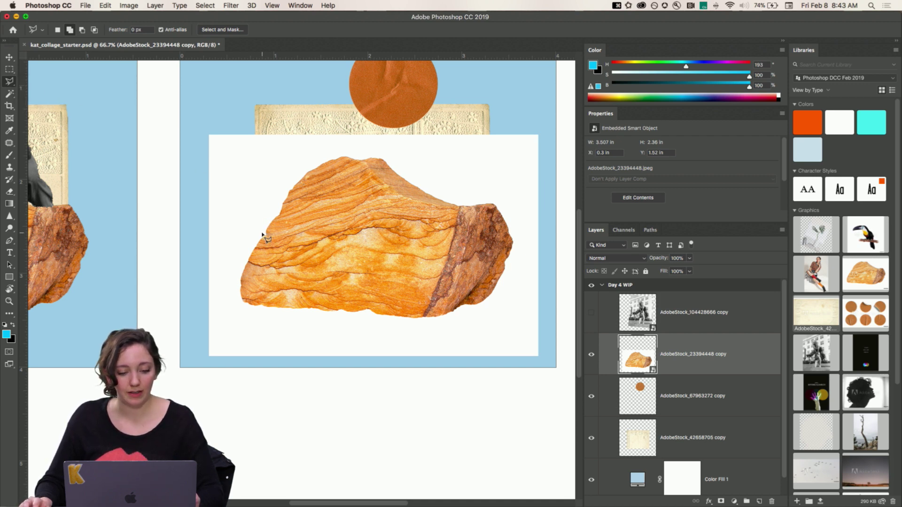
{"action": "left_click", "coordinate": [229, 222]}
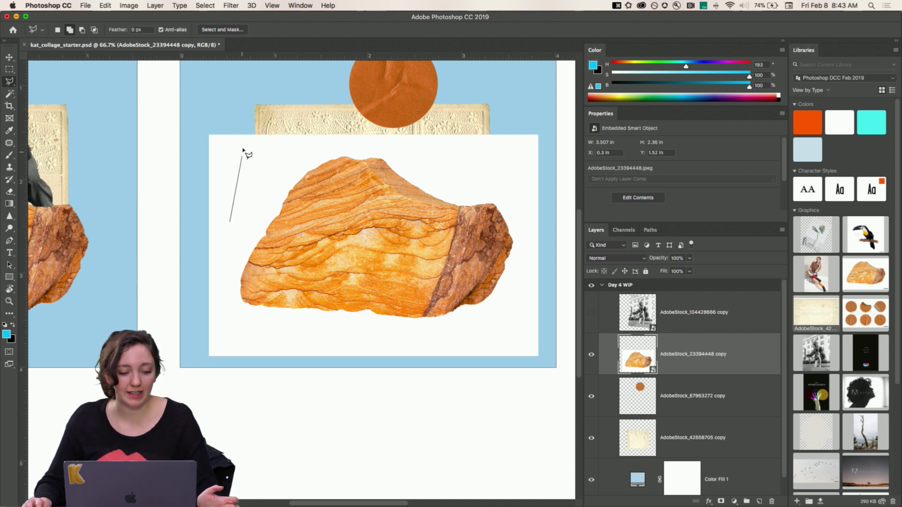
{"action": "scroll", "coordinate": [242, 151], "scroll_direction": "right", "scroll_amount": 1}
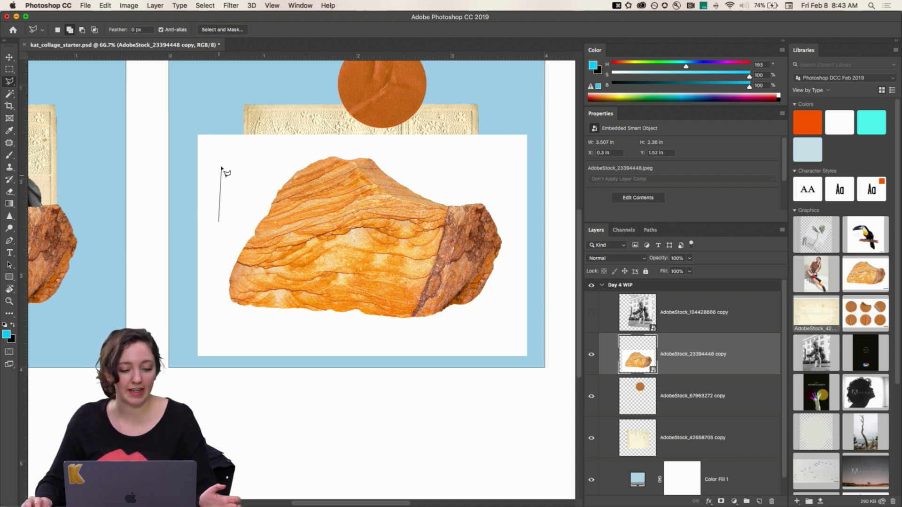
{"action": "left_click", "coordinate": [220, 153]}
{"action": "left_click", "coordinate": [398, 137]}
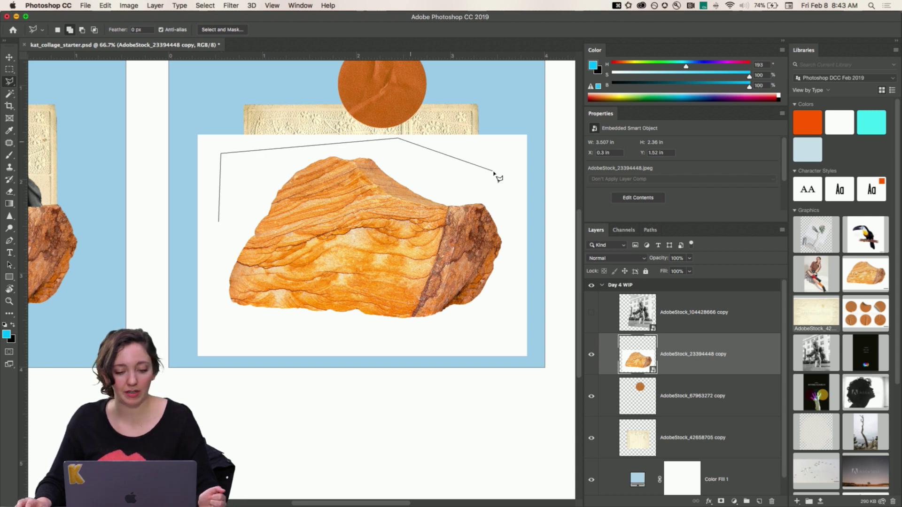
{"action": "left_click", "coordinate": [506, 321]}
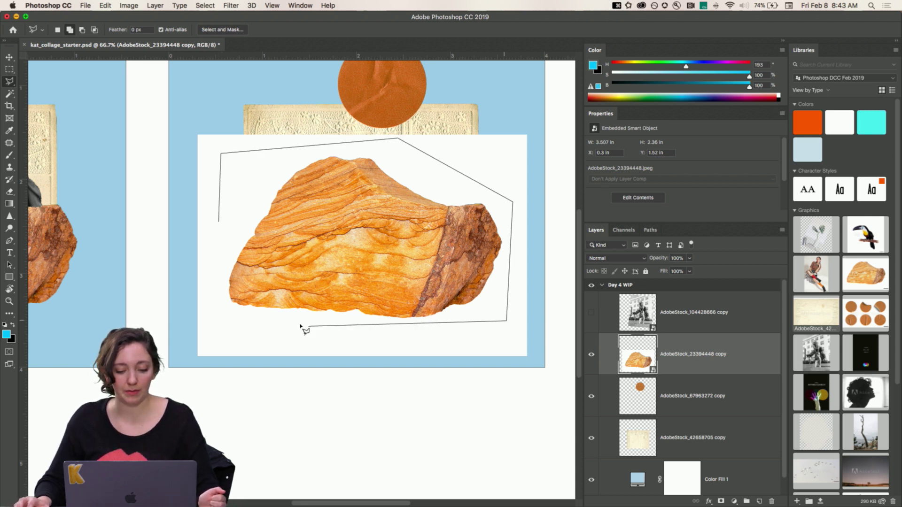
{"action": "left_click", "coordinate": [224, 317]}
{"action": "double_click", "coordinate": [219, 224]}
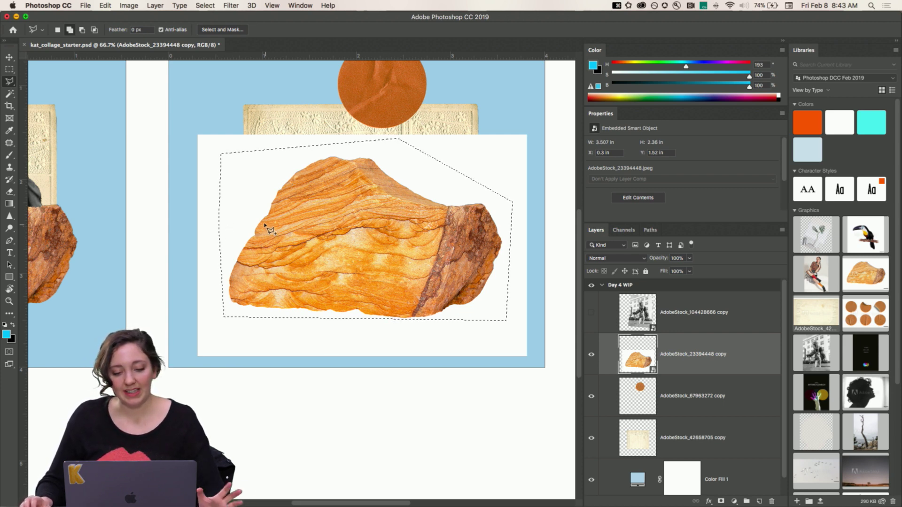
{"action": "key", "text": "super+d"}
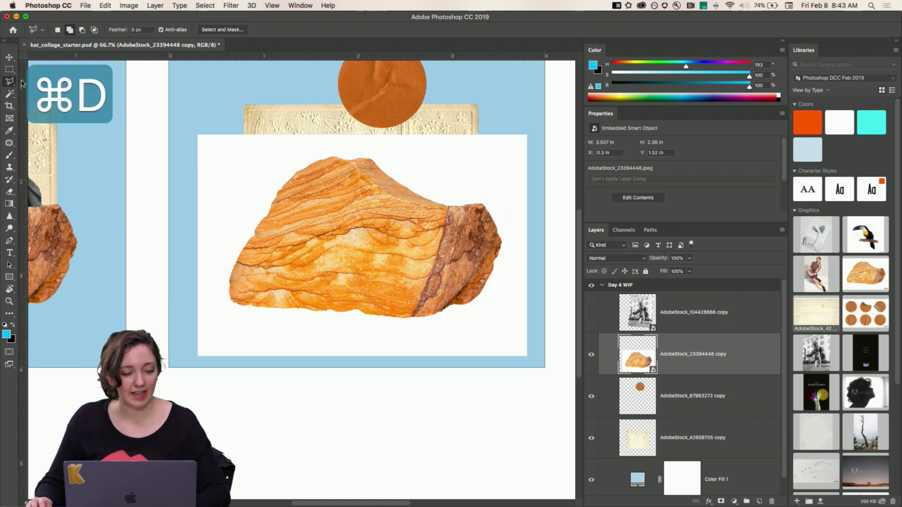
Trace the rock's whole outline with the Magnetic Lasso tool and close it into a selection.
{"action": "left_click", "coordinate": [10, 83]}
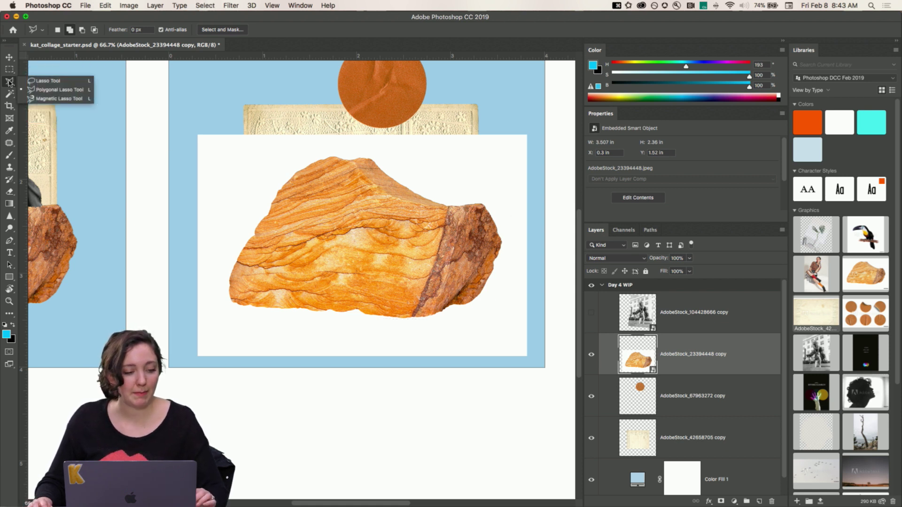
{"action": "left_click", "coordinate": [53, 99]}
{"action": "key", "text": "super+equal"}
{"action": "key", "text": "super+equal"}
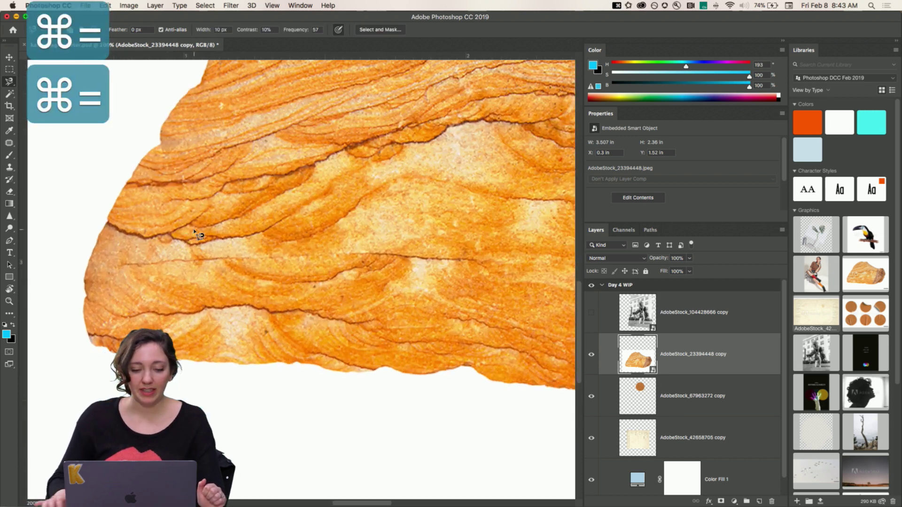
{"action": "key", "text": "super+minus"}
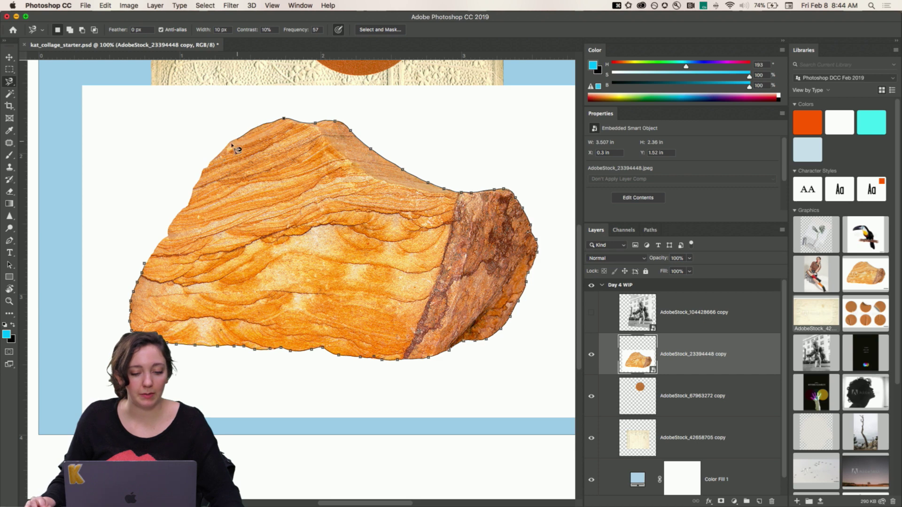
{"action": "scroll", "coordinate": [156, 258], "scroll_direction": "down", "scroll_amount": 1}
{"action": "left_click", "coordinate": [157, 259]}
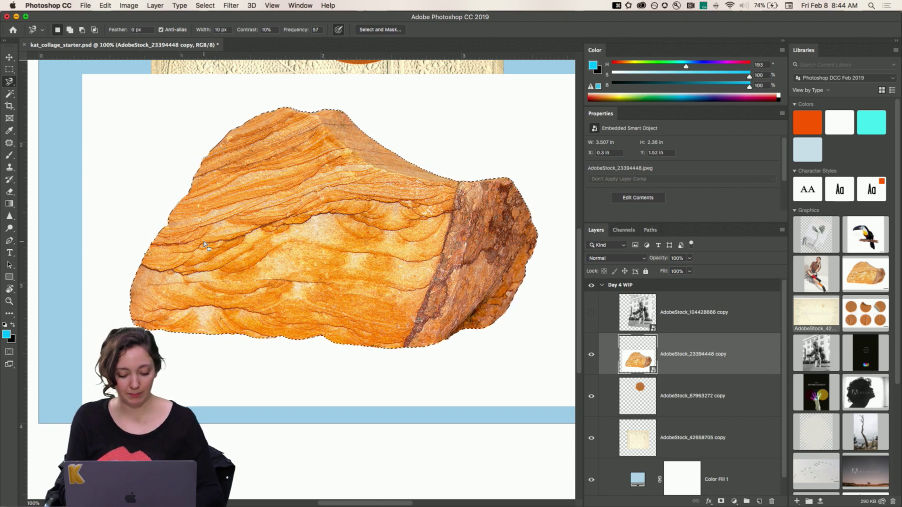
Invert the rock selection and try to delete the white background around the rock.
{"action": "key", "text": "shift"}
{"action": "key", "text": "shift+super+i"}
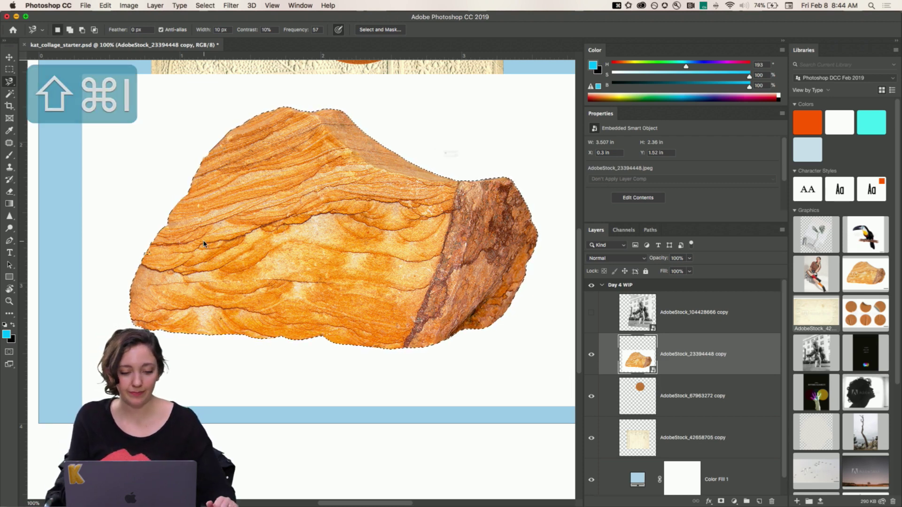
{"action": "key", "text": "BackSpace"}
{"action": "left_click", "coordinate": [526, 176]}
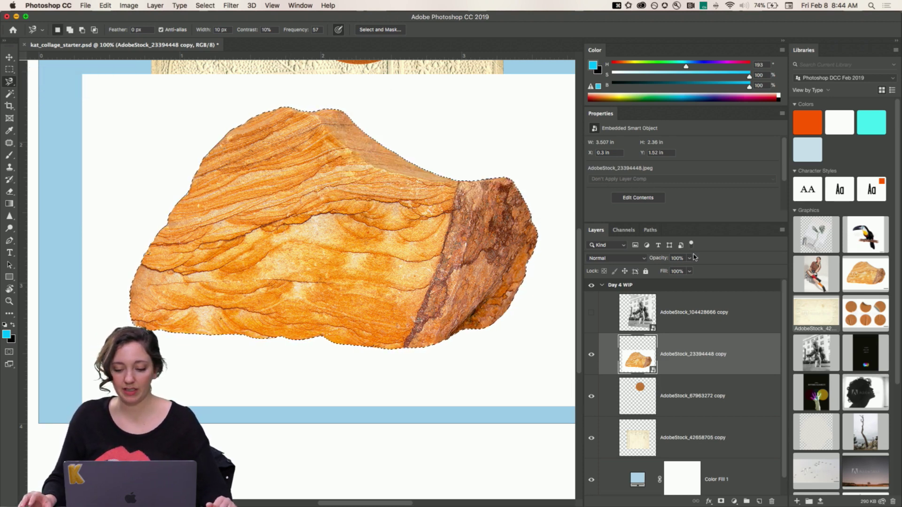
Rasterize the rock layer so its white background can be deleted, and clear the selection around the rock.
{"action": "right_click", "coordinate": [703, 360]}
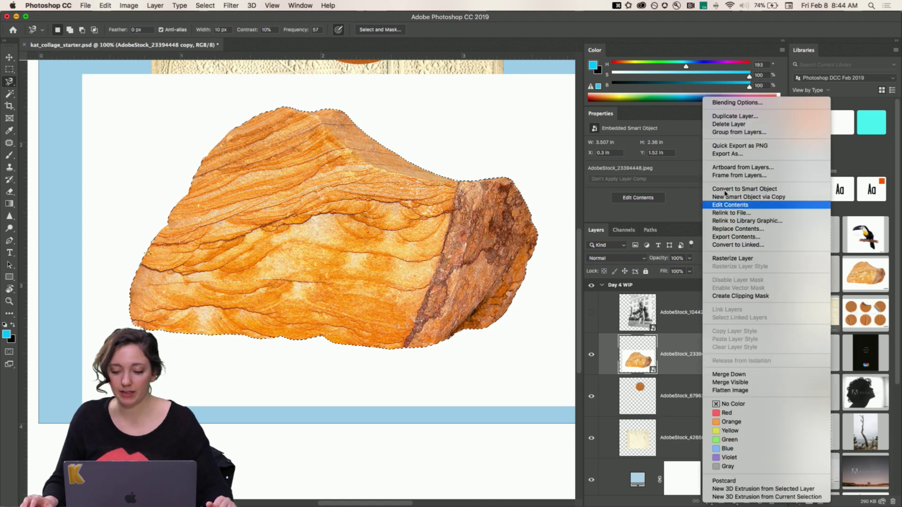
{"action": "left_click", "coordinate": [762, 259]}
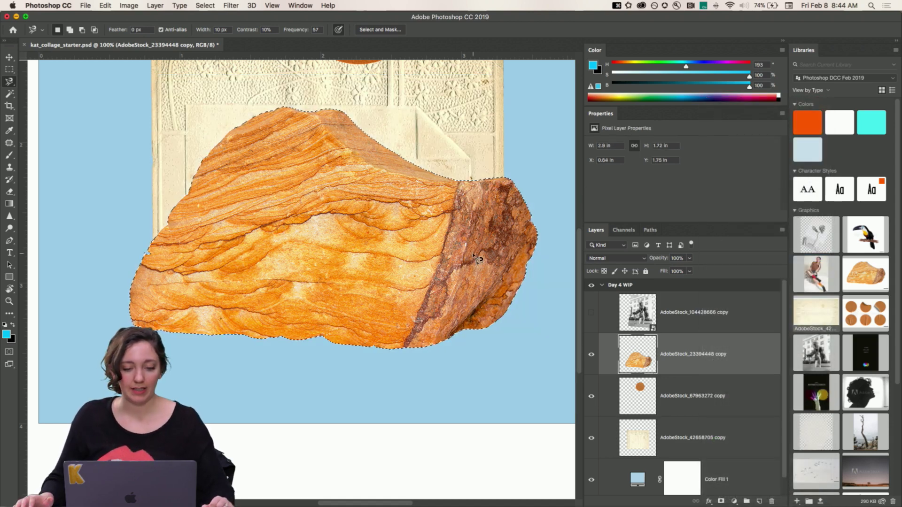
{"action": "key", "text": "super+d"}
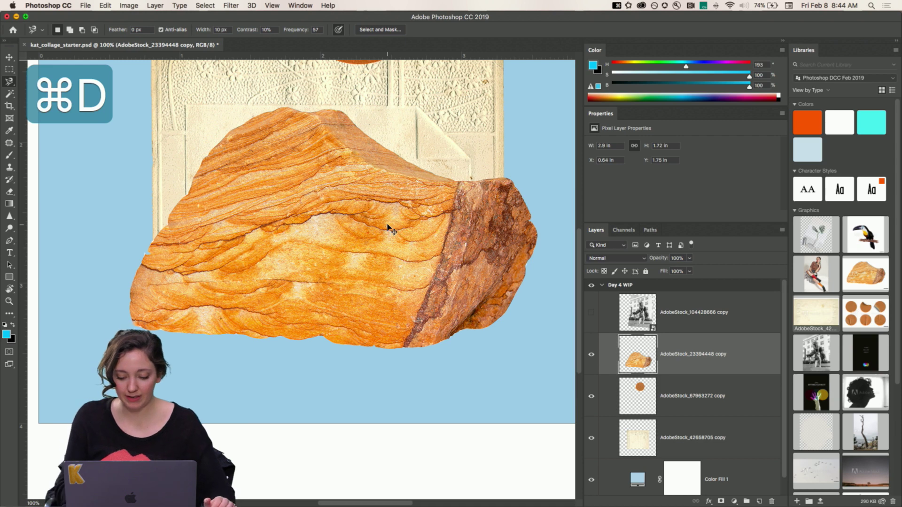
{"action": "key", "text": "super+minus"}
{"action": "key", "text": "super+minus"}
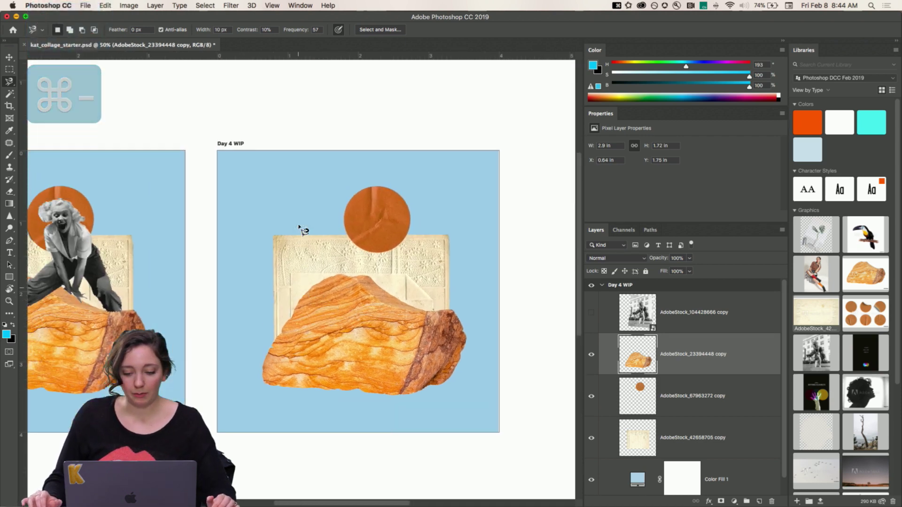
Show the black-and-white leapfrog photo layer and rasterize it.
{"action": "scroll", "coordinate": [308, 232], "scroll_direction": "left", "scroll_amount": 5}
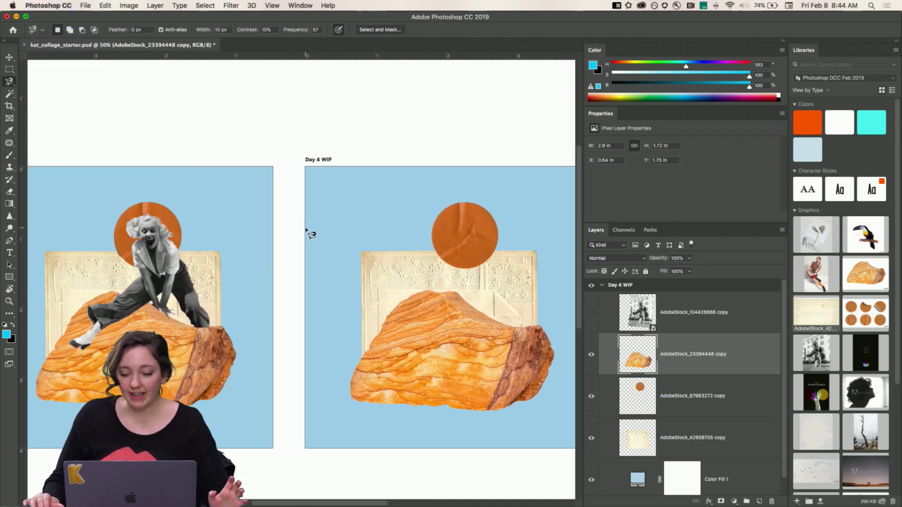
{"action": "left_click", "coordinate": [591, 313]}
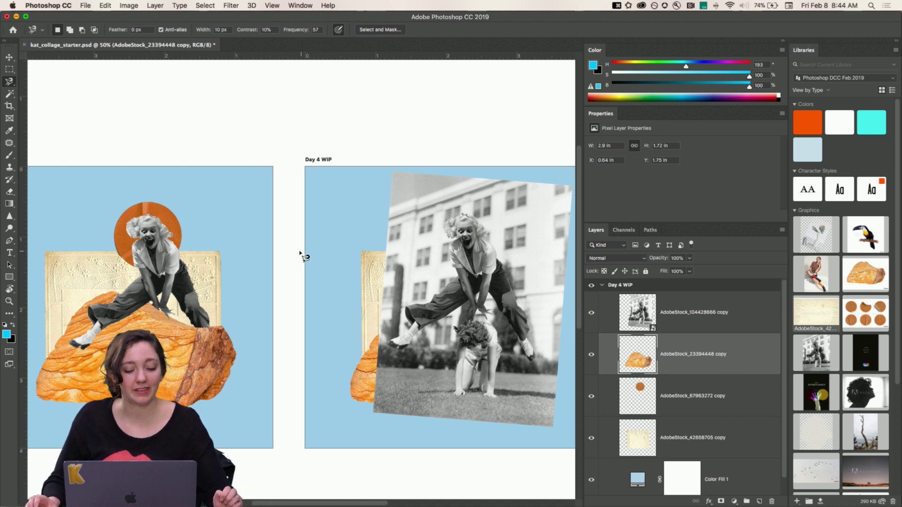
{"action": "scroll", "coordinate": [425, 299], "scroll_direction": "right", "scroll_amount": 5}
{"action": "scroll", "coordinate": [425, 298], "scroll_direction": "down", "scroll_amount": 2}
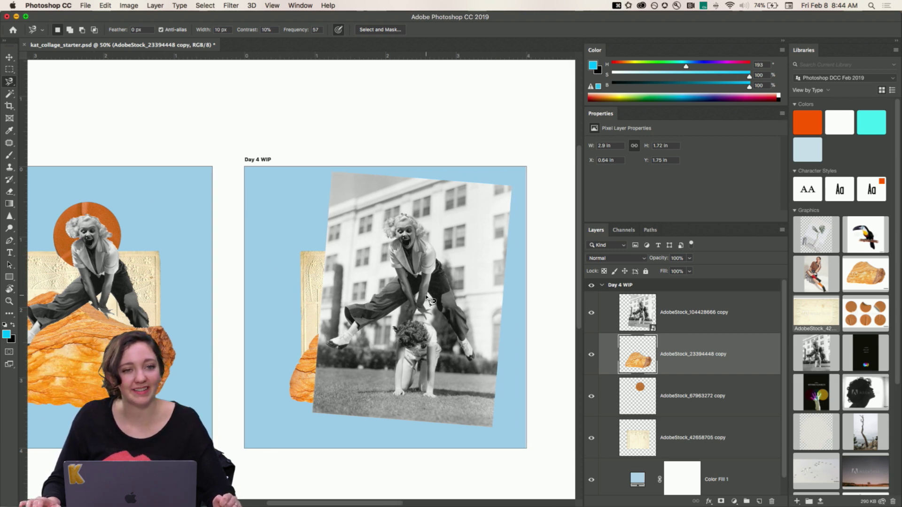
{"action": "right_click", "coordinate": [674, 316]}
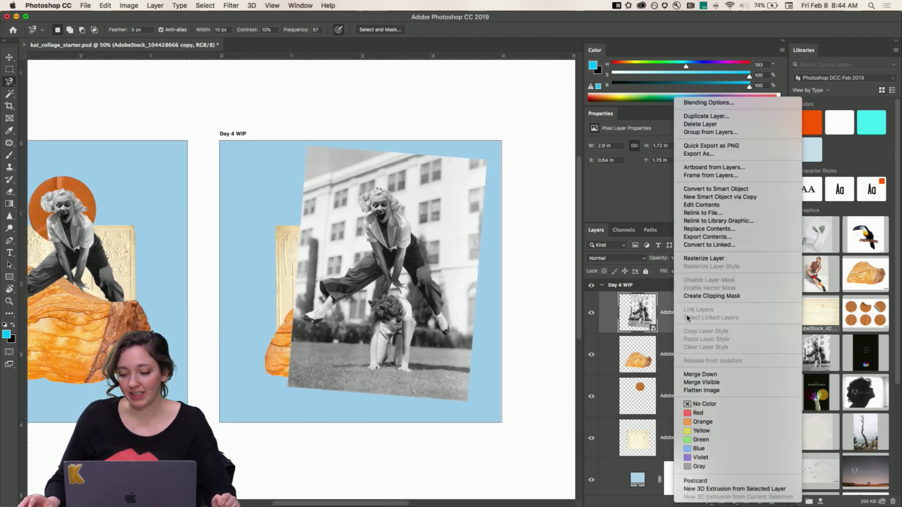
{"action": "left_click", "coordinate": [694, 261]}
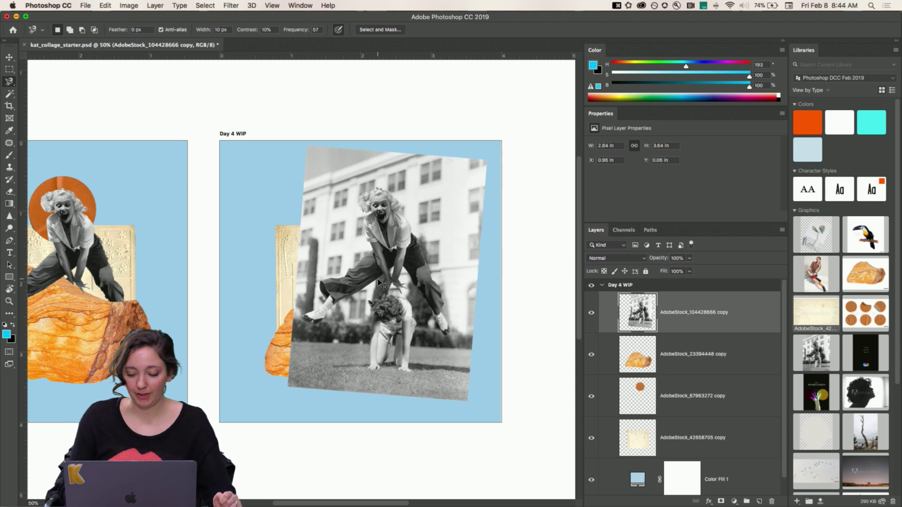
Examine the leaping woman in the photo up close, from her face and arms to her legs and shoes.
{"action": "key", "text": "super+equal"}
{"action": "key", "text": "super+equal"}
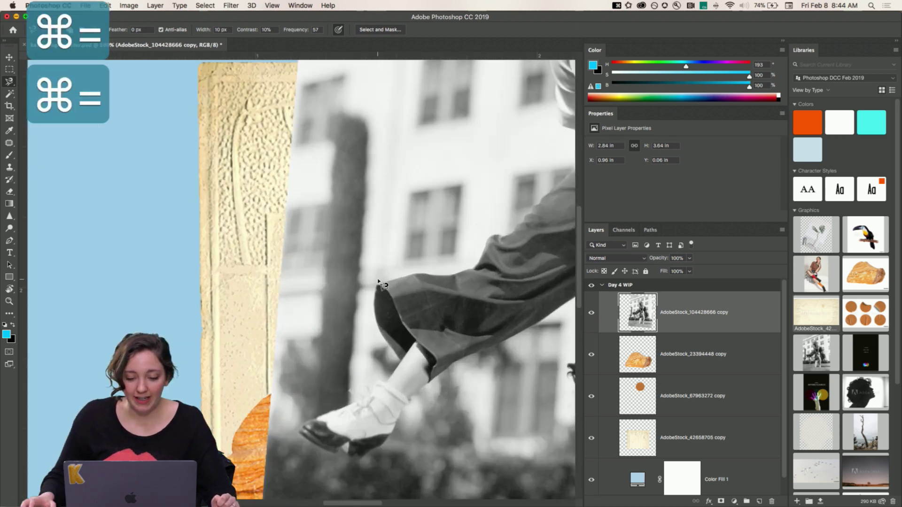
{"action": "scroll", "coordinate": [381, 284], "scroll_direction": "right", "scroll_amount": 15}
{"action": "scroll", "coordinate": [381, 285], "scroll_direction": "up", "scroll_amount": 5}
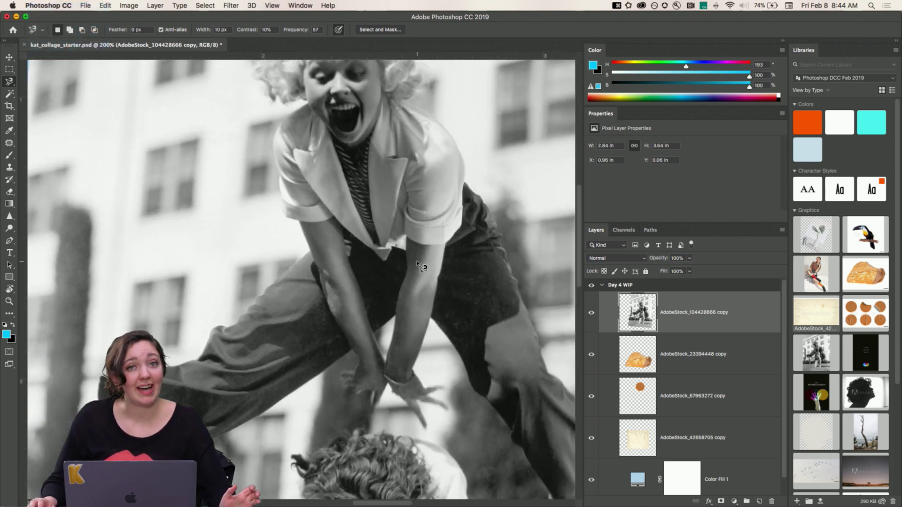
{"action": "scroll", "coordinate": [419, 266], "scroll_direction": "up", "scroll_amount": 5}
{"action": "scroll", "coordinate": [420, 266], "scroll_direction": "right", "scroll_amount": 2}
{"action": "scroll", "coordinate": [395, 299], "scroll_direction": "down", "scroll_amount": 10}
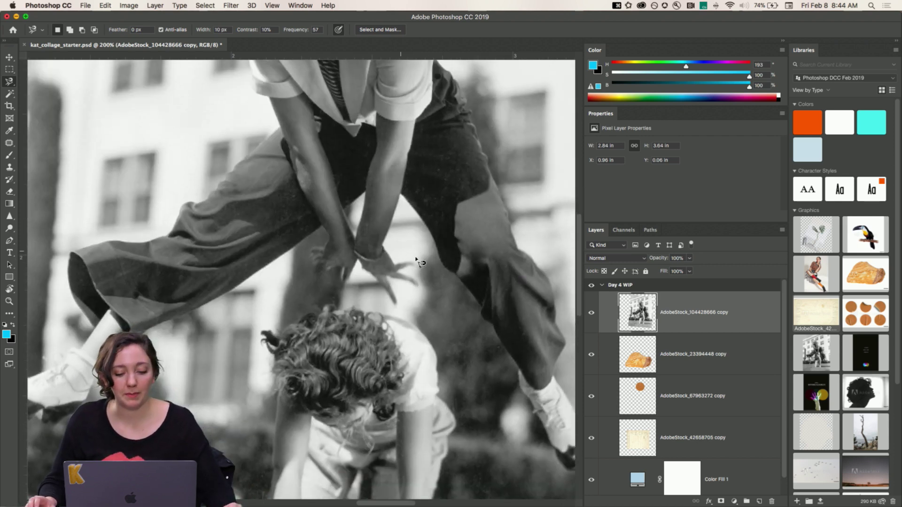
{"action": "scroll", "coordinate": [230, 284], "scroll_direction": "left", "scroll_amount": 5}
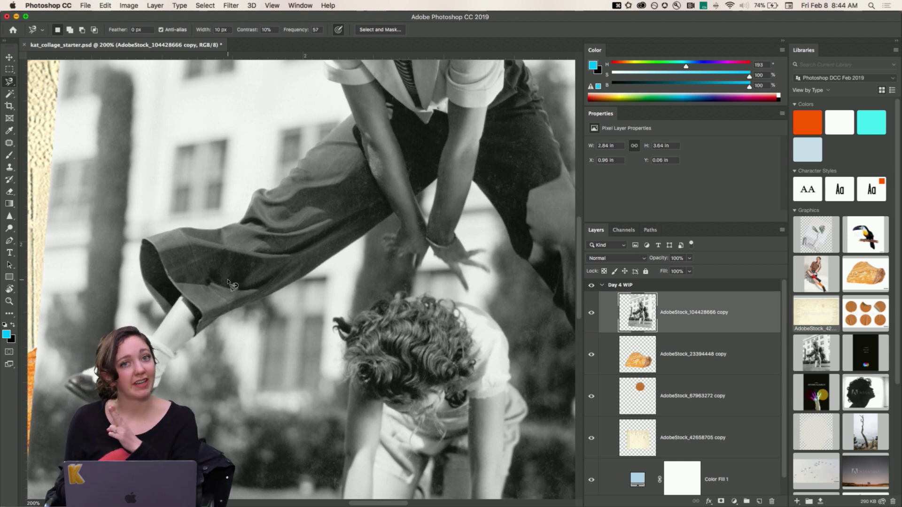
{"action": "scroll", "coordinate": [231, 254], "scroll_direction": "down", "scroll_amount": 1}
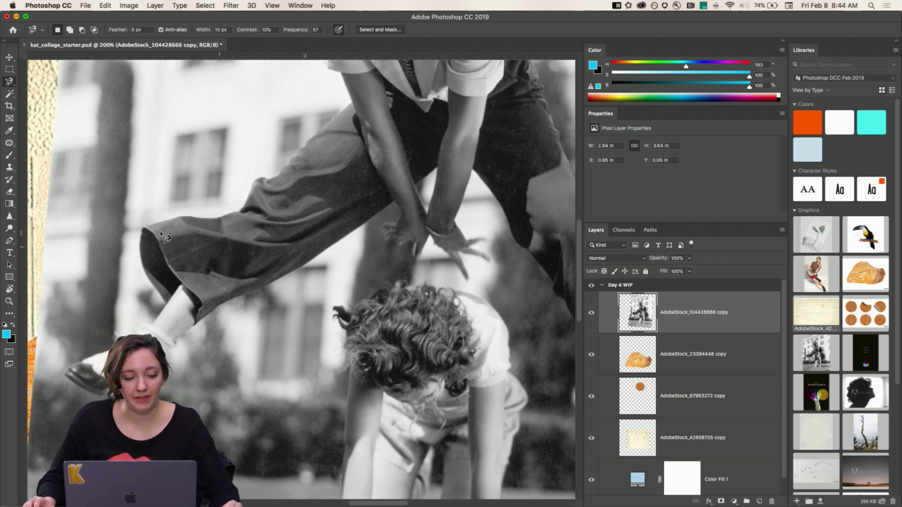
Switch from the Magnetic Lasso to the Quick Selection tool.
{"action": "left_click", "coordinate": [9, 83]}
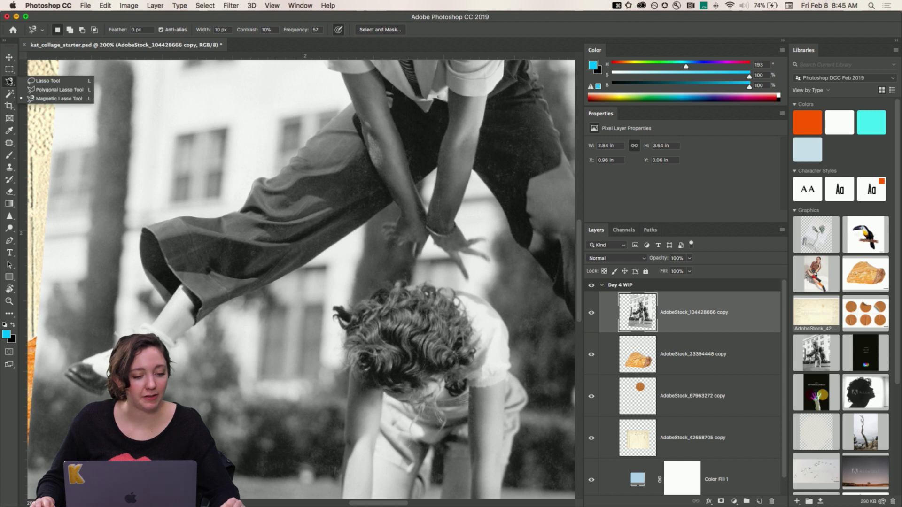
{"action": "left_click", "coordinate": [10, 69]}
{"action": "left_click", "coordinate": [9, 95]}
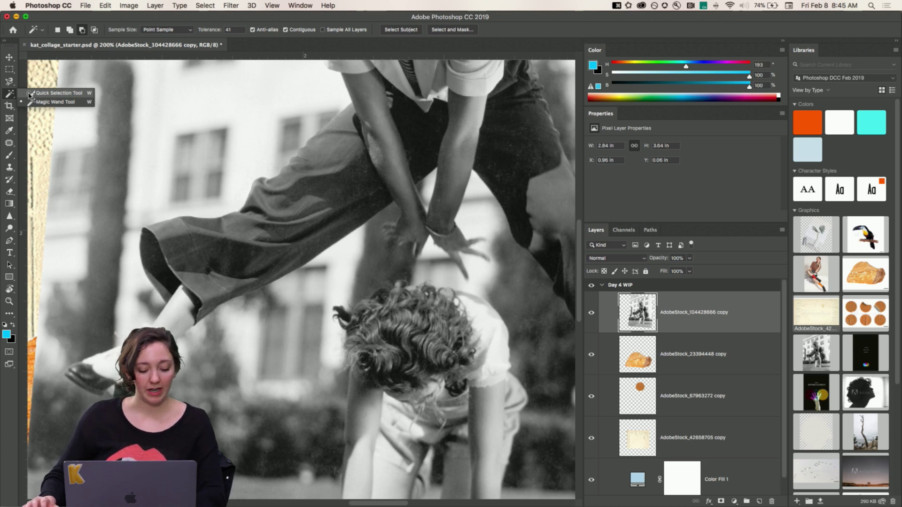
{"action": "key", "text": "alt+super+8"}
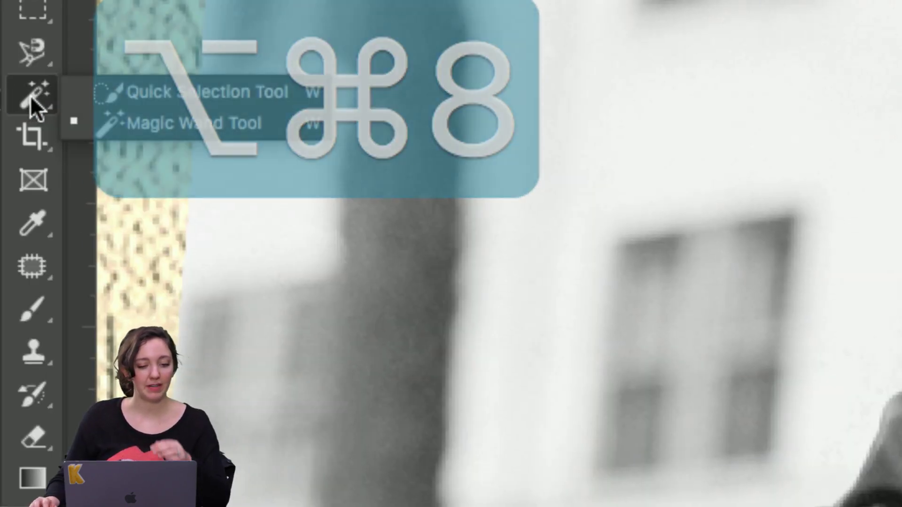
{"action": "left_click", "coordinate": [173, 91]}
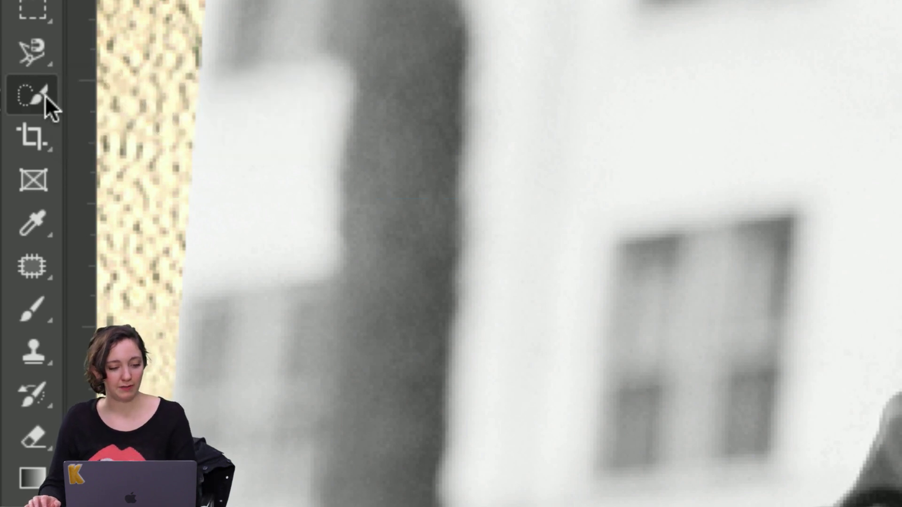
{"action": "key", "text": "shift+w"}
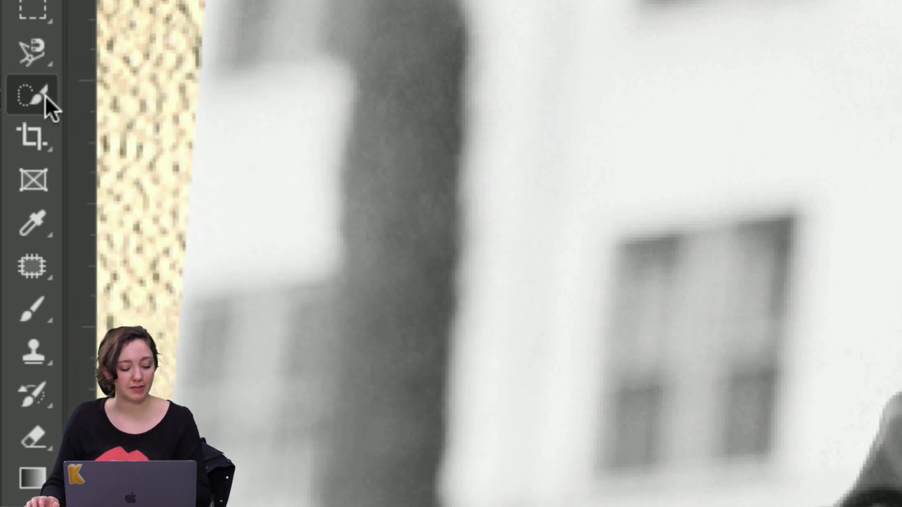
{"action": "key", "text": "alt+super+8"}
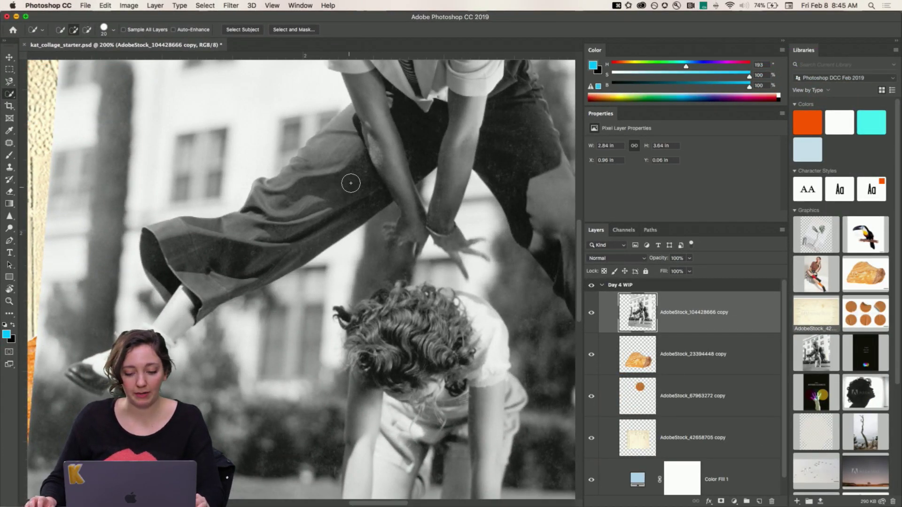
Quick-select the leaping woman's extended trouser leg, her arm and her jacket up to the shoulders and sleeves.
{"action": "mouse_move", "coordinate": [409, 136]}
{"action": "left_mouse_down"}
{"action": "mouse_move", "coordinate": [361, 154]}
{"action": "mouse_move", "coordinate": [244, 243]}
{"action": "mouse_move", "coordinate": [252, 245]}
{"action": "left_mouse_up"}
{"action": "scroll", "coordinate": [342, 179], "scroll_direction": "up", "scroll_amount": 5}
{"action": "scroll", "coordinate": [341, 179], "scroll_direction": "right", "scroll_amount": 3}
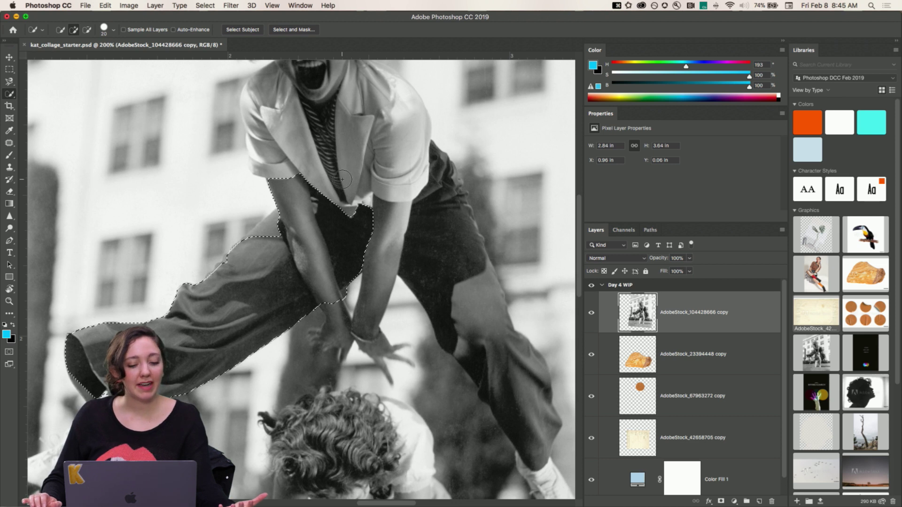
{"action": "mouse_move", "coordinate": [328, 180]}
{"action": "left_mouse_down"}
{"action": "mouse_move", "coordinate": [342, 182]}
{"action": "mouse_move", "coordinate": [301, 151]}
{"action": "mouse_move", "coordinate": [284, 160]}
{"action": "left_mouse_up"}
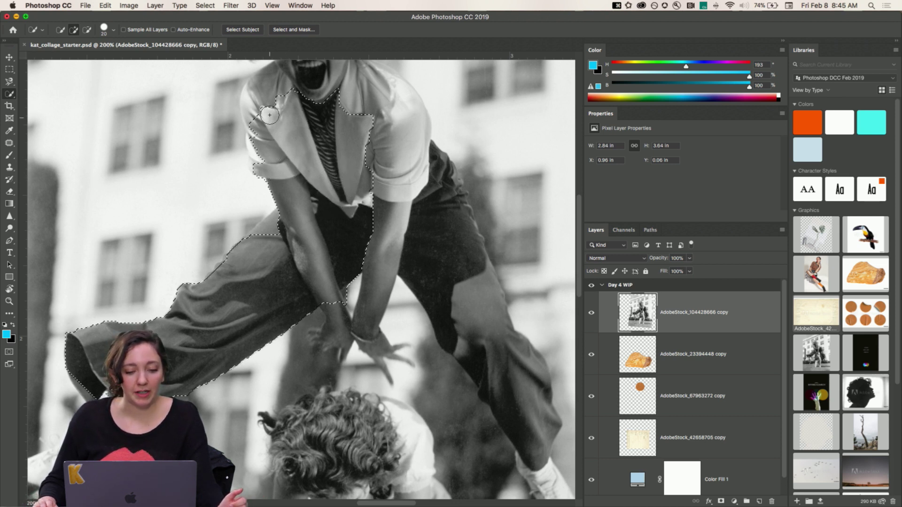
{"action": "mouse_move", "coordinate": [269, 115]}
{"action": "left_mouse_down"}
{"action": "mouse_move", "coordinate": [296, 97]}
{"action": "mouse_move", "coordinate": [355, 104]}
{"action": "mouse_move", "coordinate": [400, 168]}
{"action": "mouse_move", "coordinate": [441, 180]}
{"action": "mouse_move", "coordinate": [456, 205]}
{"action": "mouse_move", "coordinate": [420, 193]}
{"action": "left_mouse_up"}
Extend the selection down the woman's other trouser leg to her shoe.
{"action": "scroll", "coordinate": [455, 202], "scroll_direction": "down", "scroll_amount": 2}
{"action": "mouse_move", "coordinate": [438, 221]}
{"action": "left_mouse_down"}
{"action": "mouse_move", "coordinate": [451, 235]}
{"action": "mouse_move", "coordinate": [439, 202]}
{"action": "mouse_move", "coordinate": [470, 271]}
{"action": "mouse_move", "coordinate": [504, 296]}
{"action": "mouse_move", "coordinate": [447, 310]}
{"action": "left_mouse_up"}
{"action": "scroll", "coordinate": [484, 287], "scroll_direction": "down", "scroll_amount": 3}
{"action": "scroll", "coordinate": [483, 287], "scroll_direction": "right", "scroll_amount": 3}
{"action": "mouse_move", "coordinate": [483, 287]}
{"action": "left_mouse_down"}
{"action": "mouse_move", "coordinate": [435, 246]}
{"action": "mouse_move", "coordinate": [459, 314]}
{"action": "mouse_move", "coordinate": [471, 391]}
{"action": "mouse_move", "coordinate": [497, 425]}
{"action": "mouse_move", "coordinate": [504, 414]}
{"action": "mouse_move", "coordinate": [512, 439]}
{"action": "left_mouse_up"}
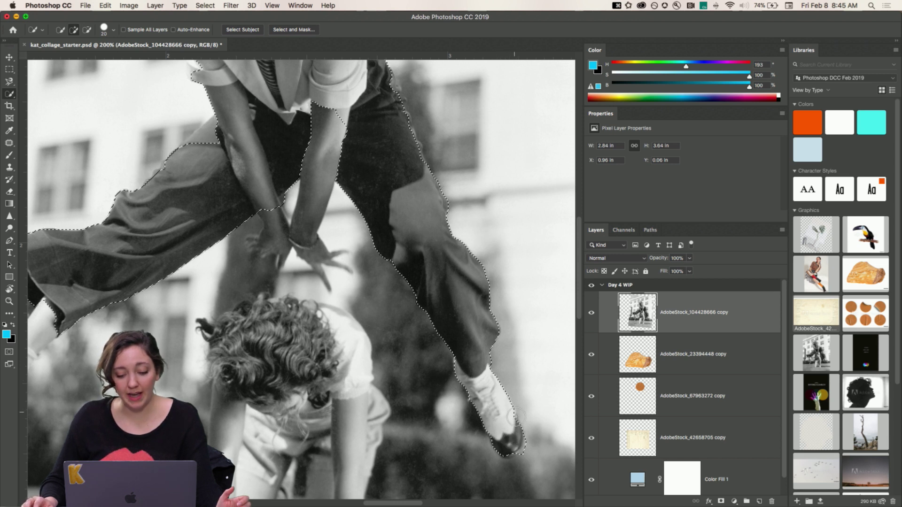
{"action": "scroll", "coordinate": [513, 426], "scroll_direction": "down", "scroll_amount": 2}
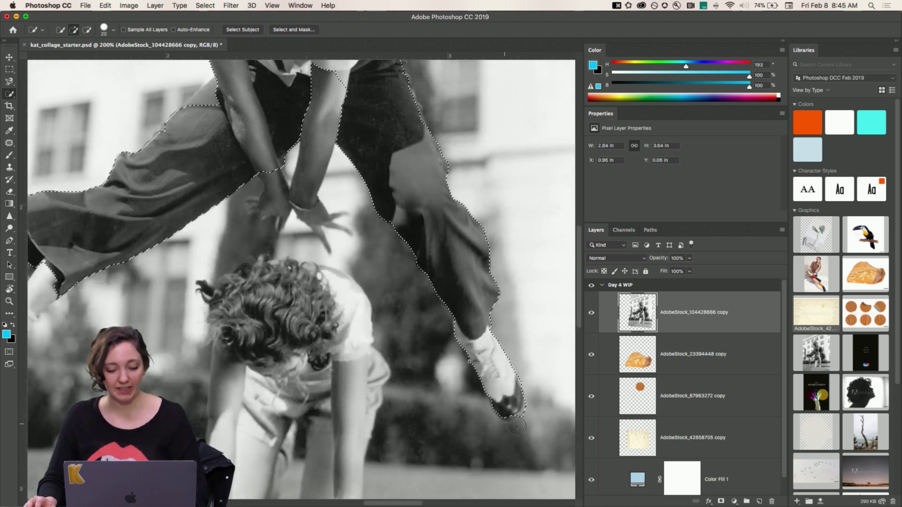
Subtract the stray background beside the toe of the selected shoe.
{"action": "key", "text": "alt+super+8"}
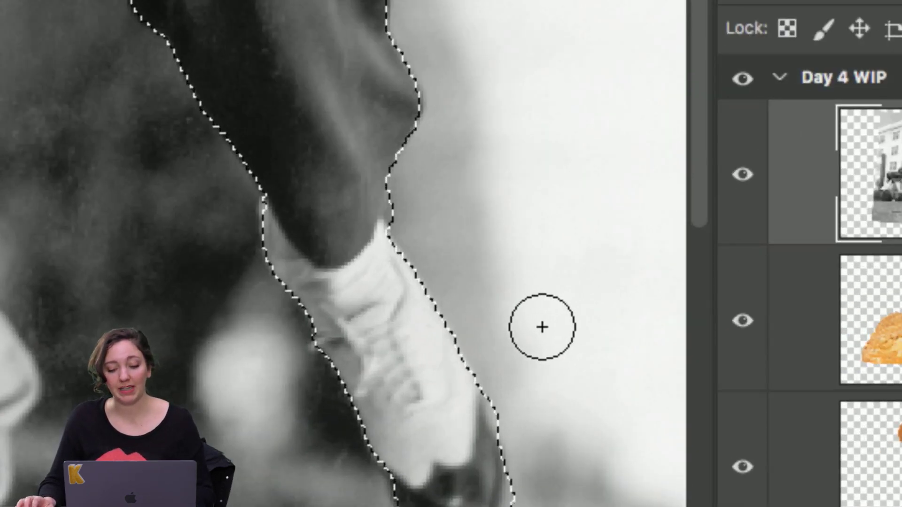
{"action": "scroll", "coordinate": [543, 328], "scroll_direction": "down", "scroll_amount": 10}
{"action": "scroll", "coordinate": [542, 327], "scroll_direction": "up", "scroll_amount": 10}
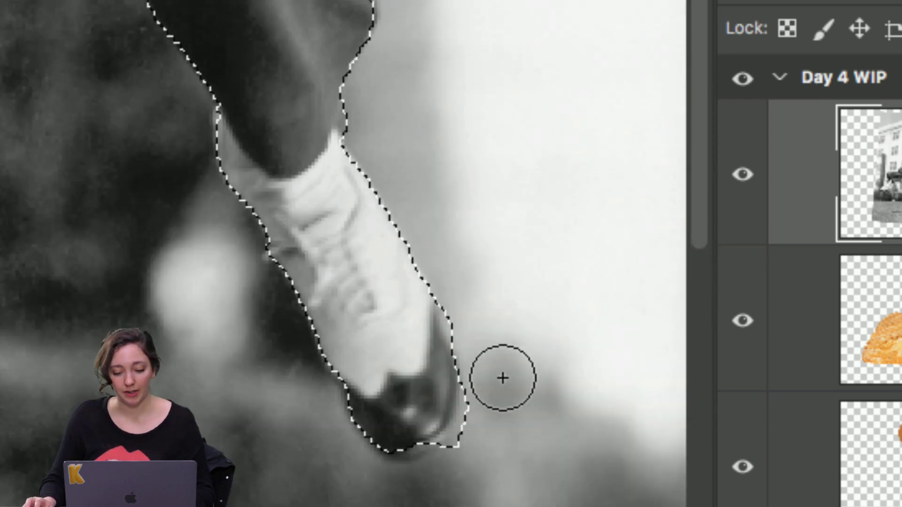
{"action": "mouse_move", "coordinate": [489, 393]}
{"action": "left_mouse_down"}
{"action": "mouse_move", "coordinate": [468, 466]}
{"action": "mouse_move", "coordinate": [473, 451]}
{"action": "left_mouse_up"}
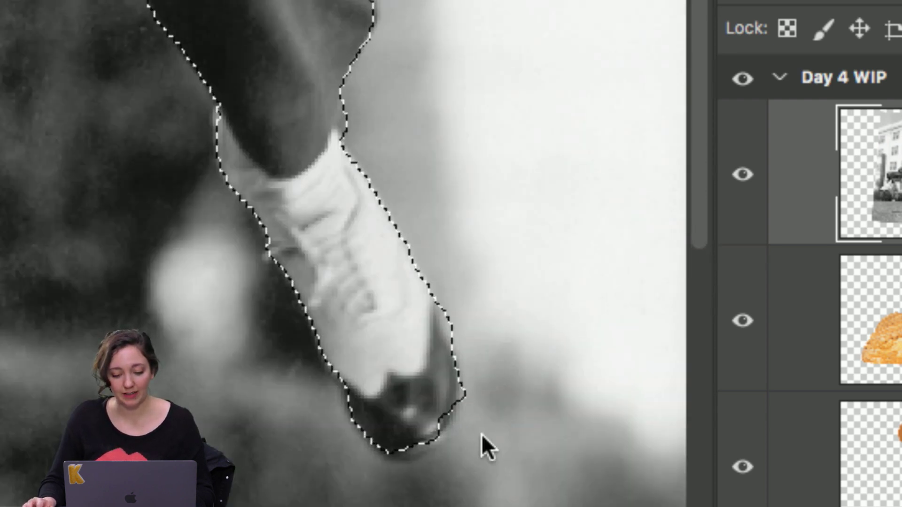
{"action": "key", "text": "alt+super+8"}
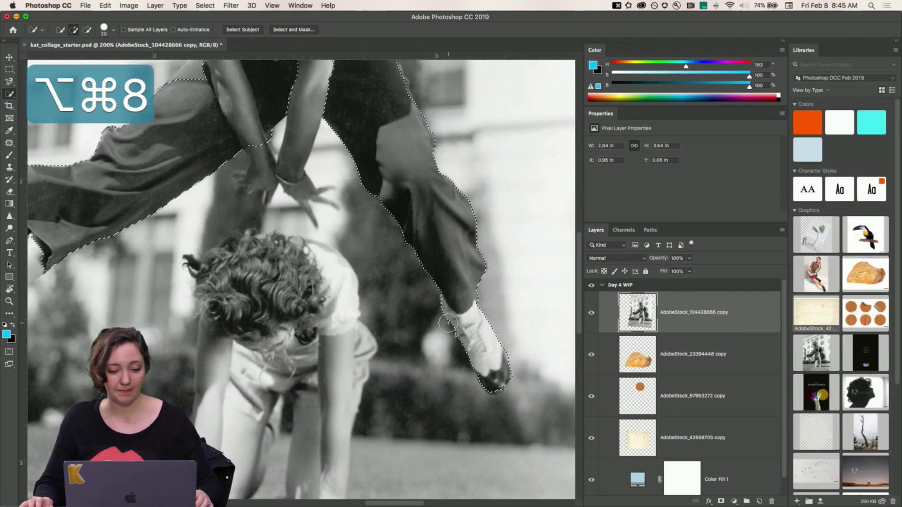
Add the woman's face and curly hair to the selection.
{"action": "scroll", "coordinate": [447, 323], "scroll_direction": "up", "scroll_amount": 3}
{"action": "scroll", "coordinate": [447, 322], "scroll_direction": "up", "scroll_amount": 10}
{"action": "scroll", "coordinate": [448, 322], "scroll_direction": "left", "scroll_amount": 3}
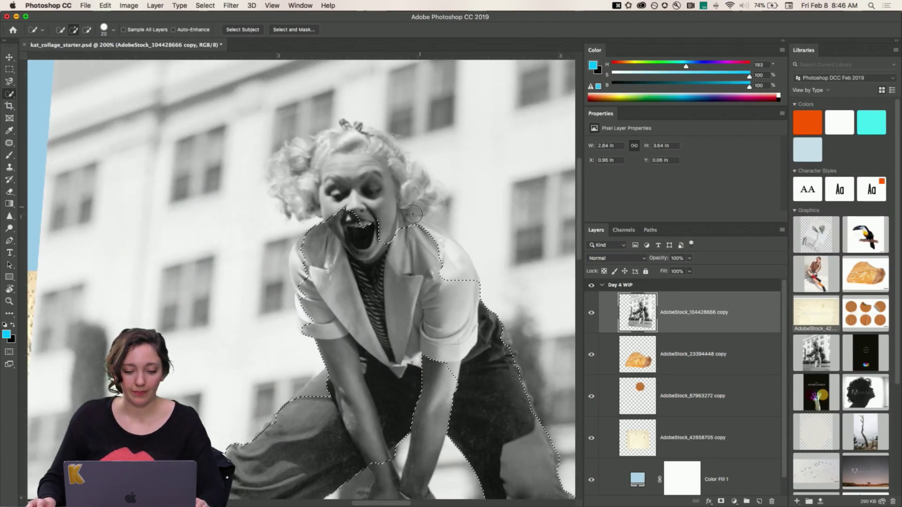
{"action": "mouse_move", "coordinate": [364, 185]}
{"action": "left_mouse_down"}
{"action": "mouse_move", "coordinate": [364, 214]}
{"action": "mouse_move", "coordinate": [389, 227]}
{"action": "mouse_move", "coordinate": [382, 204]}
{"action": "mouse_move", "coordinate": [402, 194]}
{"action": "mouse_move", "coordinate": [423, 200]}
{"action": "mouse_move", "coordinate": [399, 180]}
{"action": "mouse_move", "coordinate": [399, 167]}
{"action": "mouse_move", "coordinate": [380, 172]}
{"action": "mouse_move", "coordinate": [347, 146]}
{"action": "mouse_move", "coordinate": [312, 160]}
{"action": "mouse_move", "coordinate": [288, 158]}
{"action": "mouse_move", "coordinate": [313, 187]}
{"action": "left_mouse_up"}
{"action": "mouse_move", "coordinate": [352, 144]}
{"action": "left_mouse_down"}
{"action": "mouse_move", "coordinate": [278, 105]}
{"action": "mouse_move", "coordinate": [325, 106]}
{"action": "mouse_move", "coordinate": [326, 94]}
{"action": "mouse_move", "coordinate": [330, 113]}
{"action": "mouse_move", "coordinate": [283, 110]}
{"action": "mouse_move", "coordinate": [267, 126]}
{"action": "mouse_move", "coordinate": [276, 136]}
{"action": "mouse_move", "coordinate": [314, 100]}
{"action": "mouse_move", "coordinate": [346, 89]}
{"action": "left_mouse_up"}
Add the missing edge of the shoulder above the extended leg and subtract the spill over the building window.
{"action": "scroll", "coordinate": [274, 144], "scroll_direction": "down", "scroll_amount": 8}
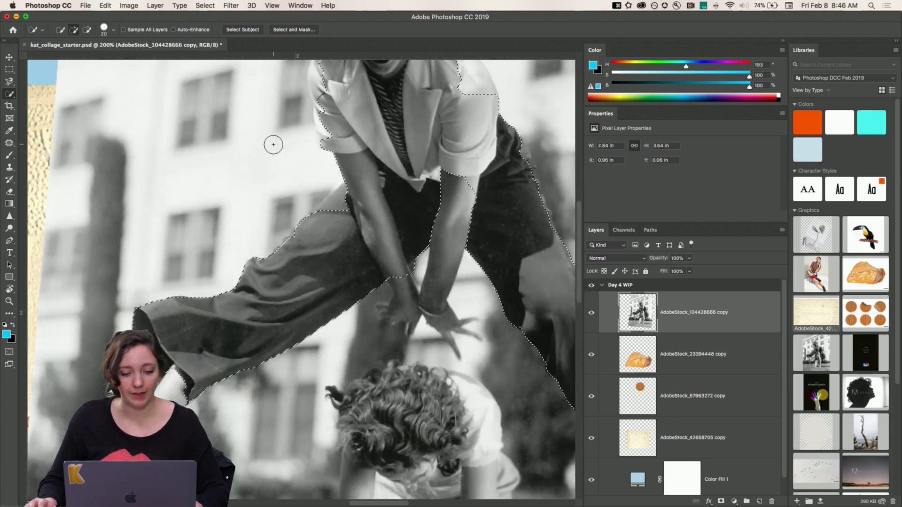
{"action": "scroll", "coordinate": [273, 144], "scroll_direction": "up", "scroll_amount": 4}
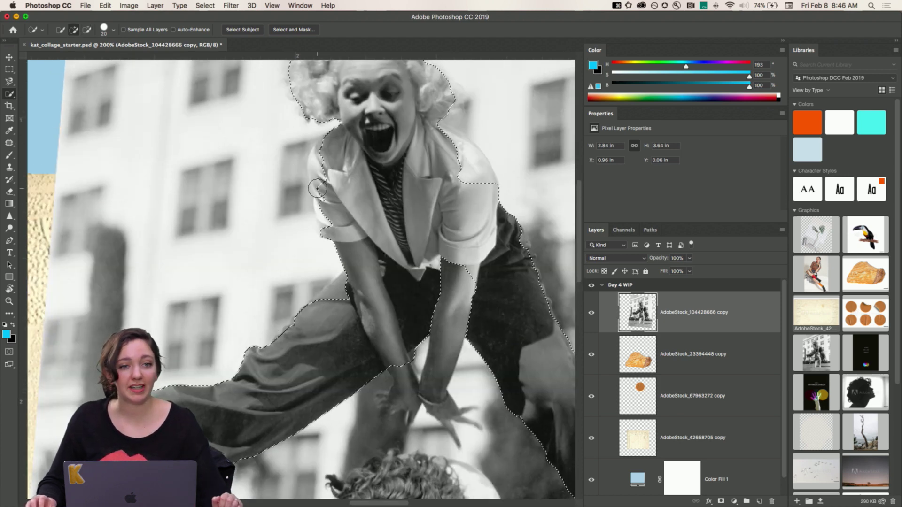
{"action": "left_click_drag", "start_coordinate": [328, 149], "coordinate": [324, 157]}
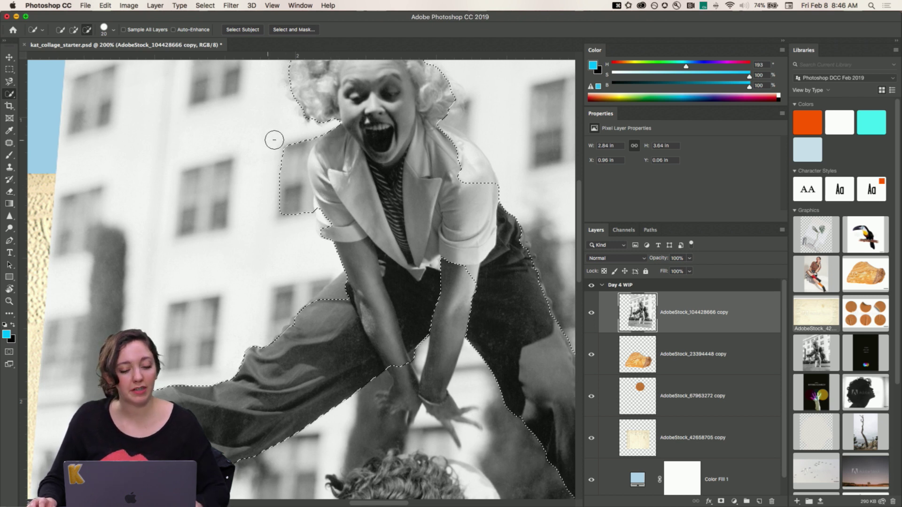
{"action": "left_click_drag", "start_coordinate": [274, 137], "coordinate": [287, 181]}
{"action": "left_click_drag", "start_coordinate": [292, 214], "coordinate": [292, 200]}
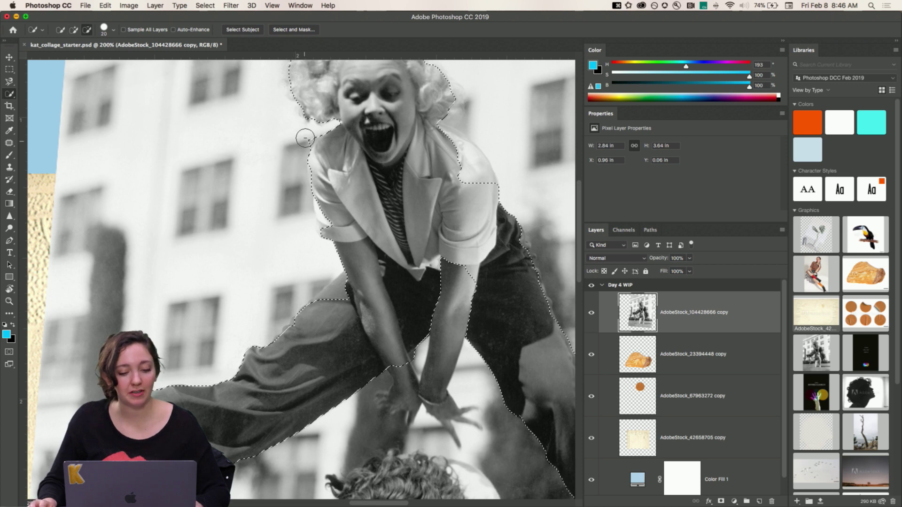
Add the woman's other shoulder and upper sleeve to the selection.
{"action": "left_click_drag", "start_coordinate": [455, 180], "coordinate": [461, 175]}
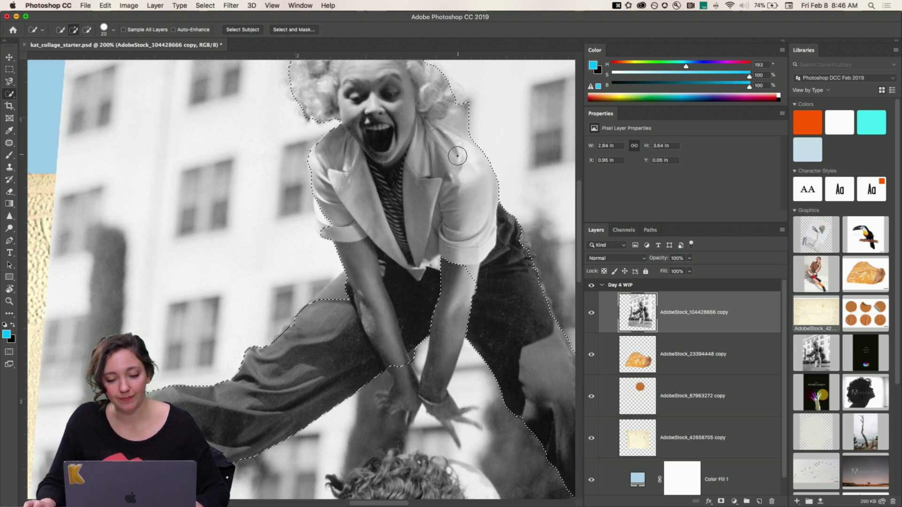
{"action": "scroll", "coordinate": [422, 184], "scroll_direction": "down", "scroll_amount": 5}
{"action": "key", "text": "super+minus"}
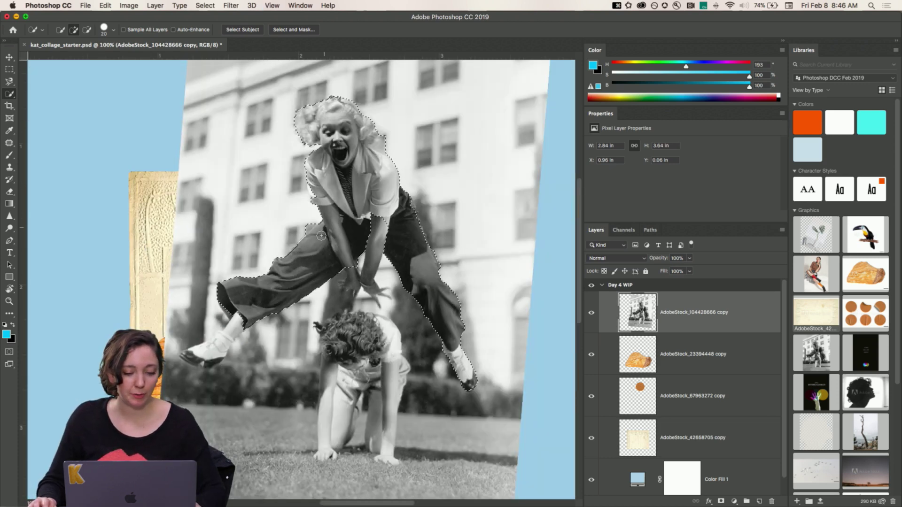
Undo the last selection change above the thigh and add the bare ankle and white shoe with the Polygonal Lasso.
{"action": "key", "text": "super+z"}
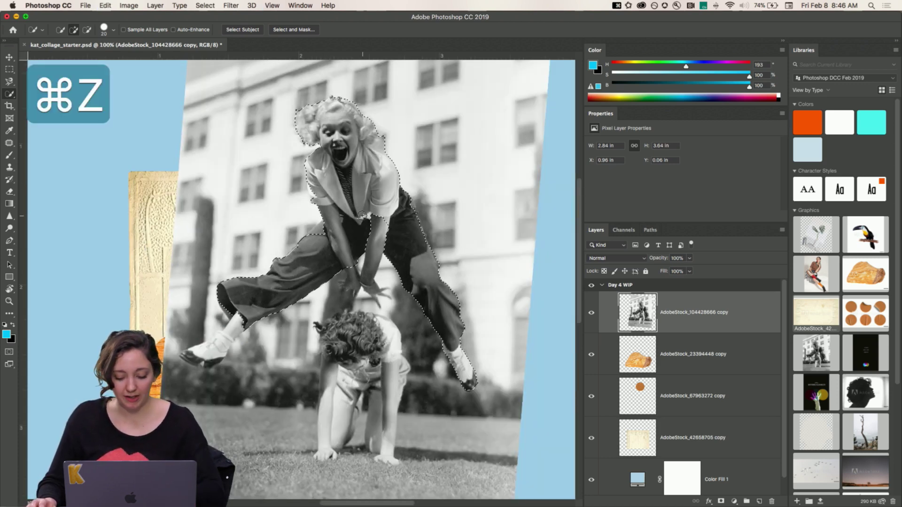
{"action": "key", "text": "super+equal"}
{"action": "key", "text": "super+equal"}
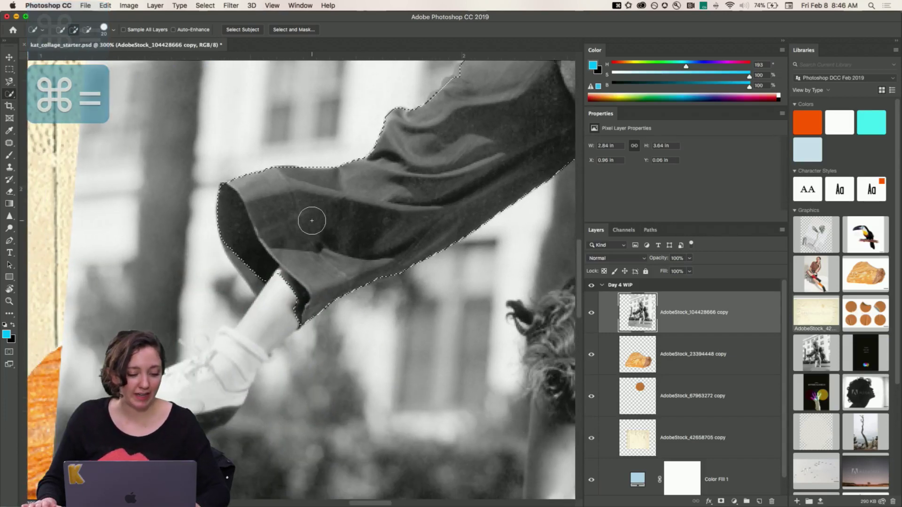
{"action": "left_click", "coordinate": [9, 84]}
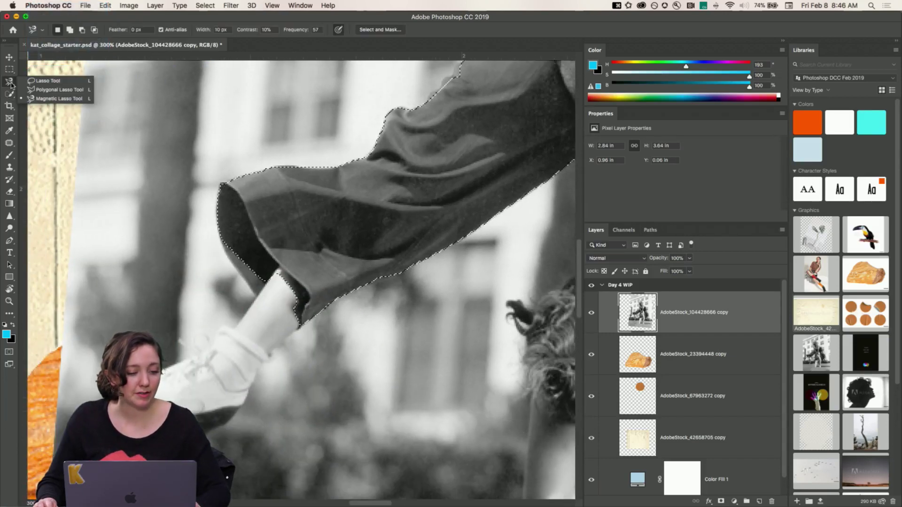
{"action": "left_click", "coordinate": [38, 92]}
{"action": "left_click", "coordinate": [277, 272]}
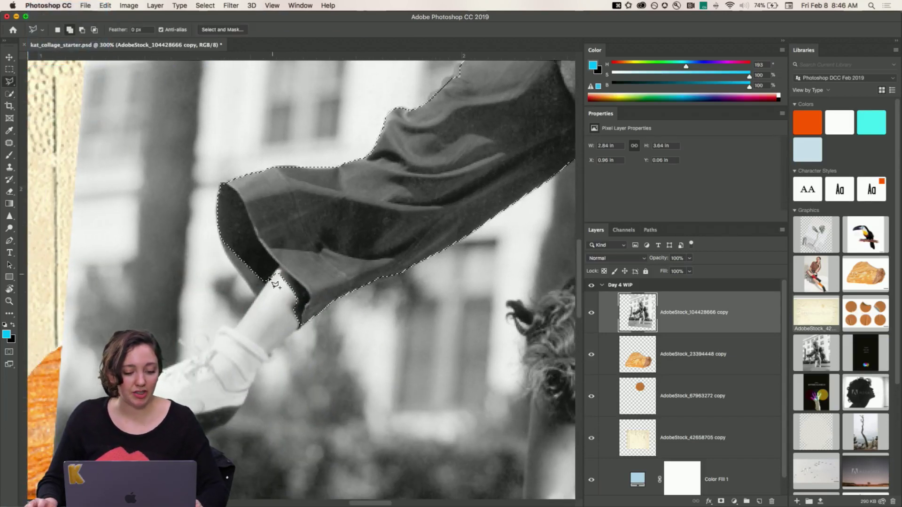
{"action": "left_click", "coordinate": [221, 326]}
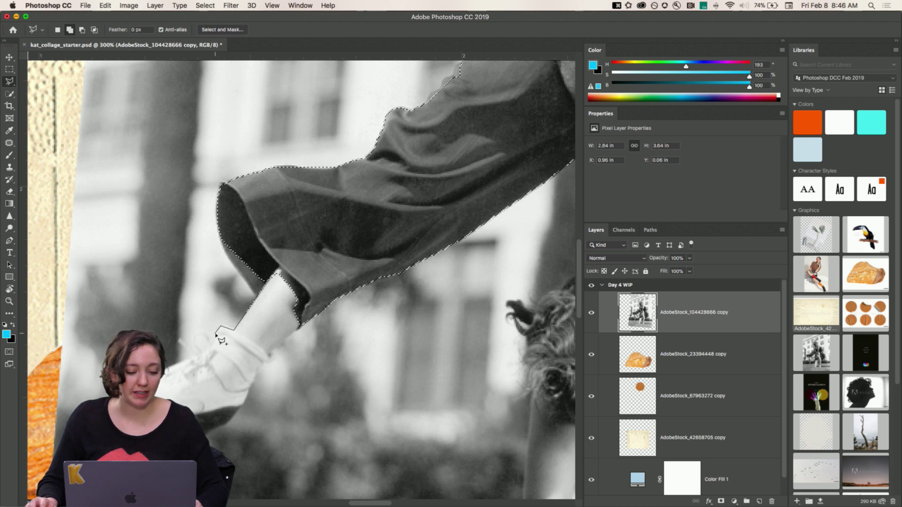
{"action": "left_click", "coordinate": [215, 334]}
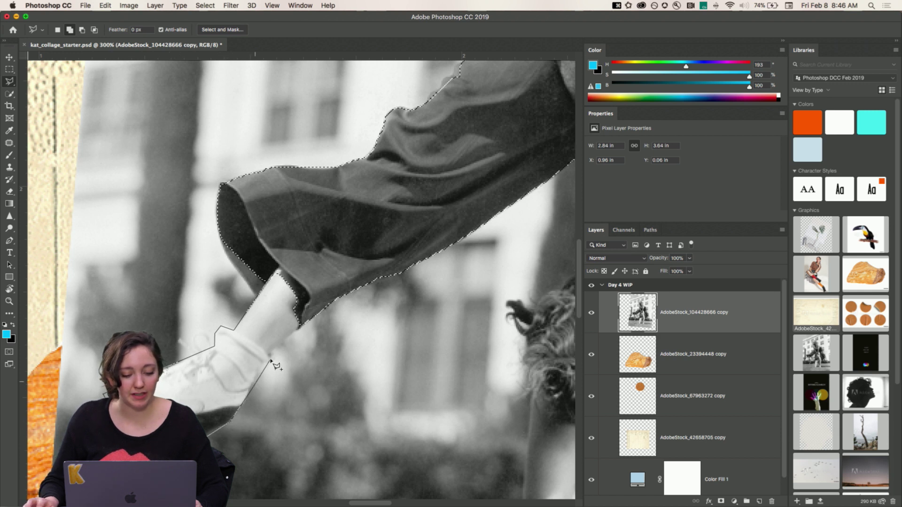
{"action": "left_click", "coordinate": [310, 249]}
Add the missing upper edge of the trouser thigh beside the woman's arm to the selection with the Polygonal Lasso.
{"action": "key", "text": "super+minus"}
{"action": "key", "text": "super+minus"}
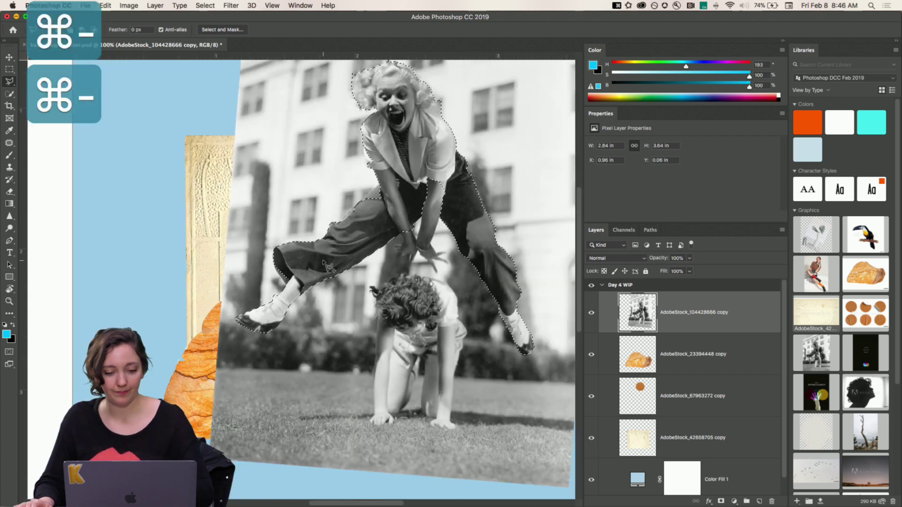
{"action": "key", "text": "super+equal"}
{"action": "key", "text": "super+equal"}
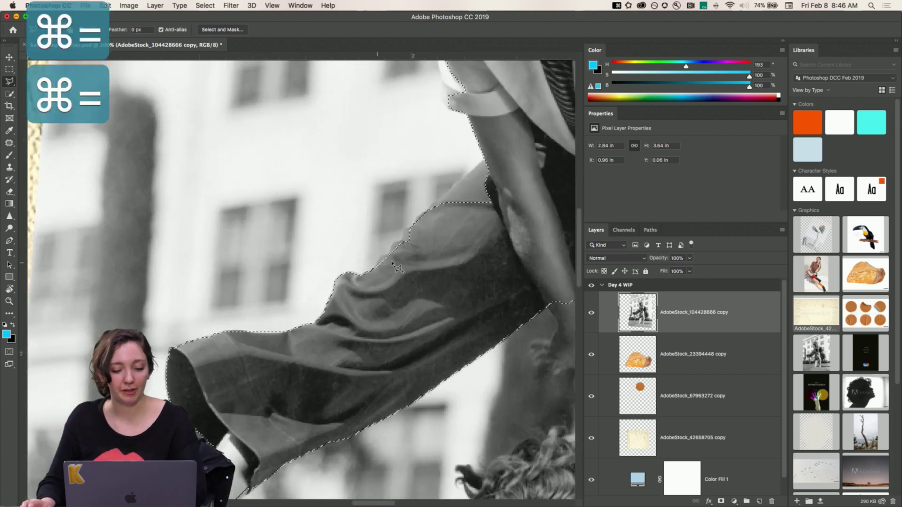
{"action": "scroll", "coordinate": [392, 262], "scroll_direction": "up", "scroll_amount": 5}
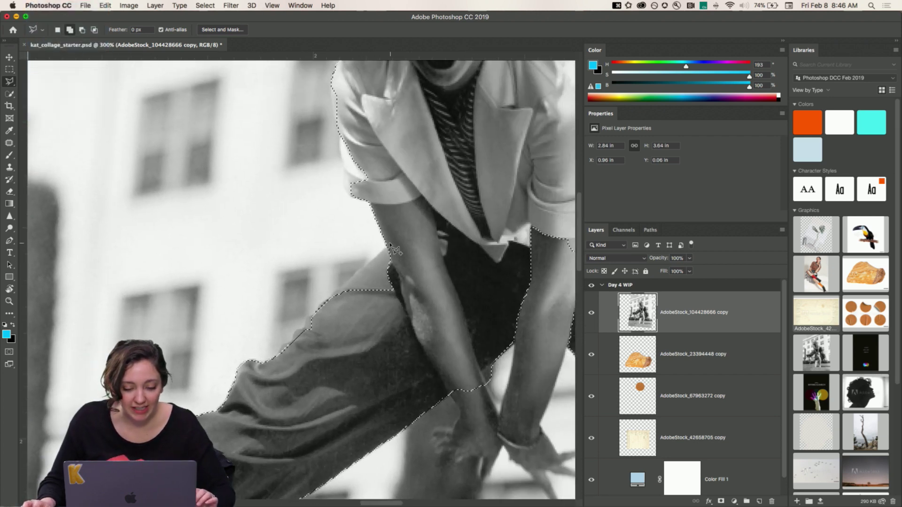
{"action": "left_click", "coordinate": [389, 246]}
{"action": "left_click", "coordinate": [322, 308]}
{"action": "left_click", "coordinate": [371, 337]}
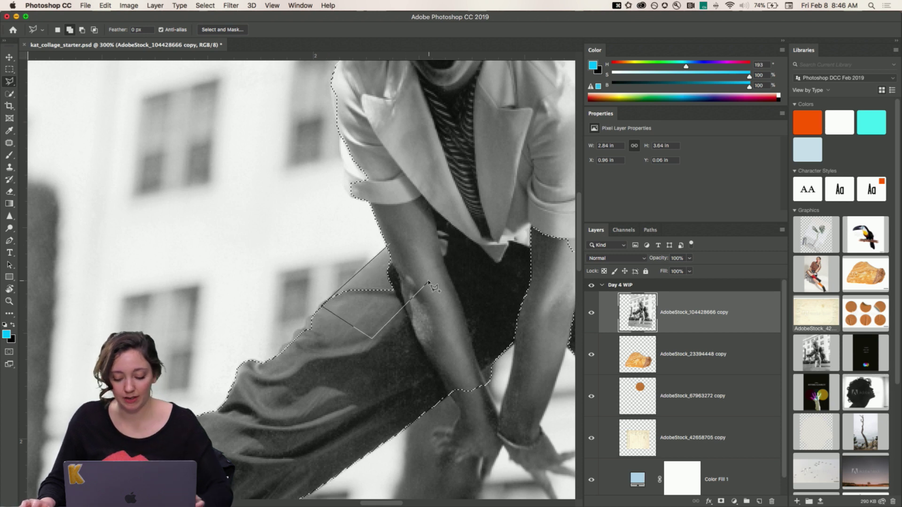
{"action": "double_click", "coordinate": [428, 281]}
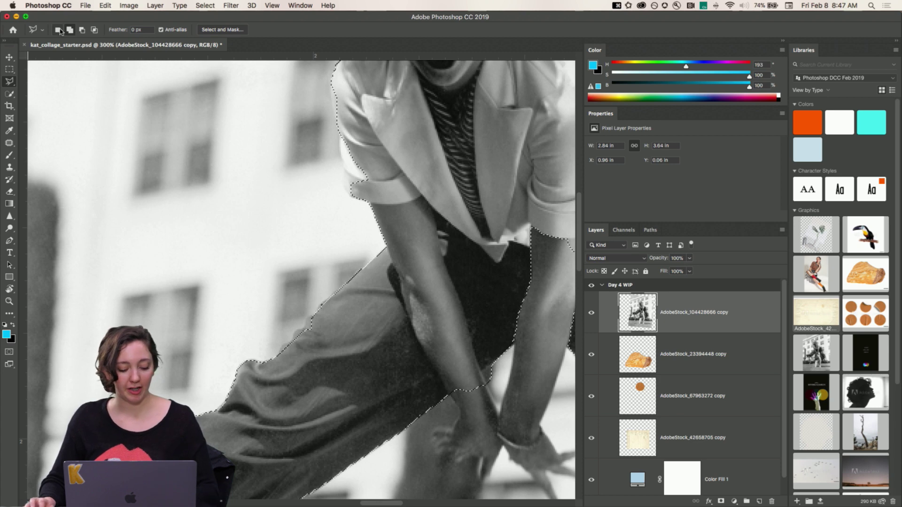
{"action": "key", "text": "alt+super+8"}
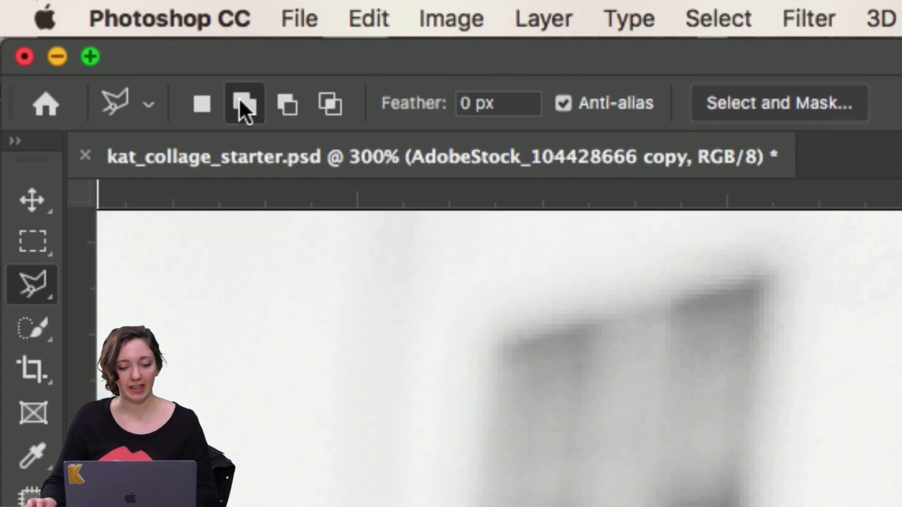
{"action": "key", "text": "alt+super+8"}
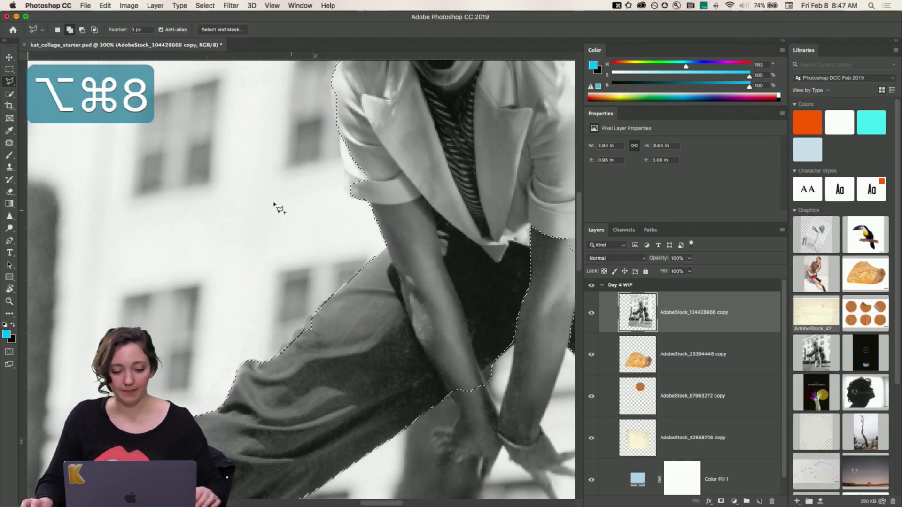
{"action": "left_click", "coordinate": [422, 337]}
{"action": "left_click", "coordinate": [355, 277]}
{"action": "left_click", "coordinate": [312, 350]}
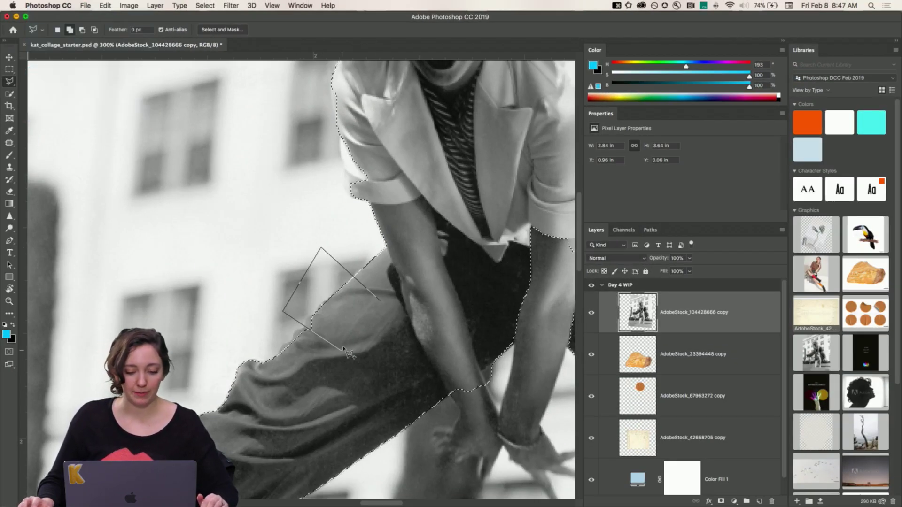
{"action": "double_click", "coordinate": [306, 328]}
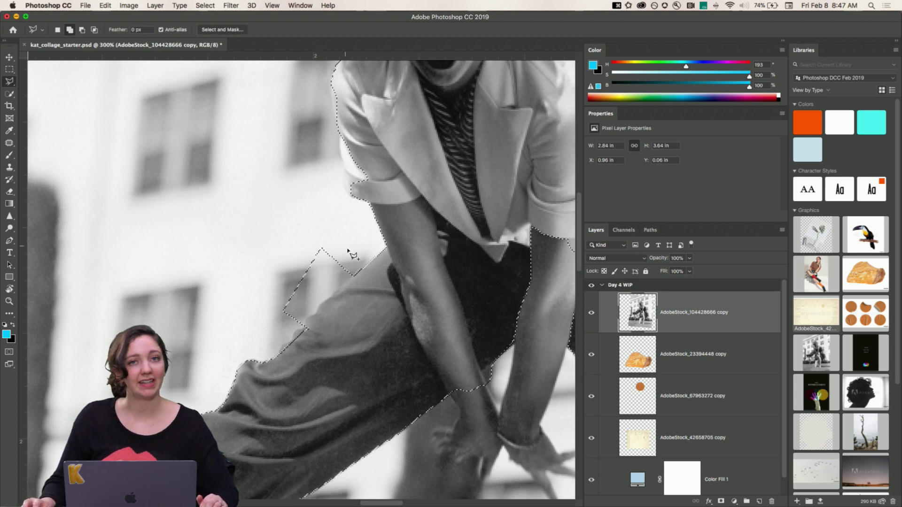
{"action": "key", "text": "super+z"}
Outline the woman's forearms, hands and spread fingers with the Polygonal Lasso and add them to the selection.
{"action": "scroll", "coordinate": [366, 274], "scroll_direction": "right", "scroll_amount": 6}
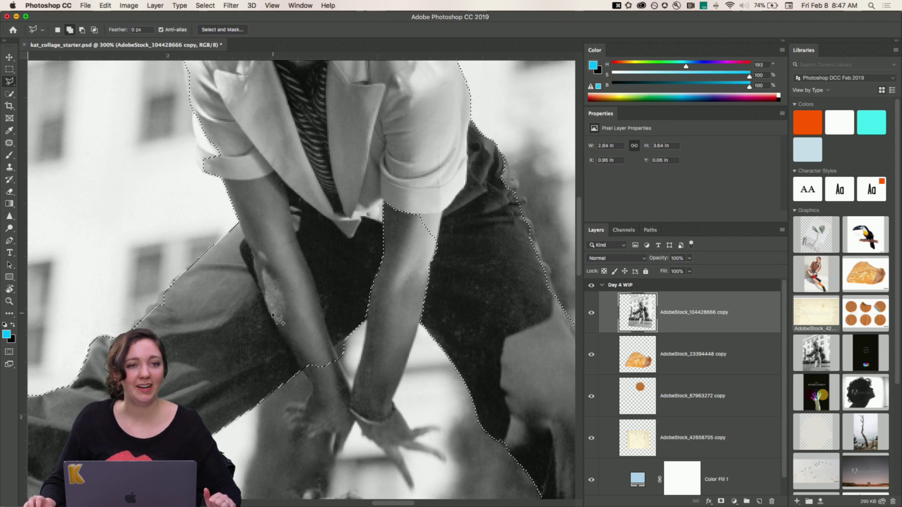
{"action": "left_click", "coordinate": [297, 360]}
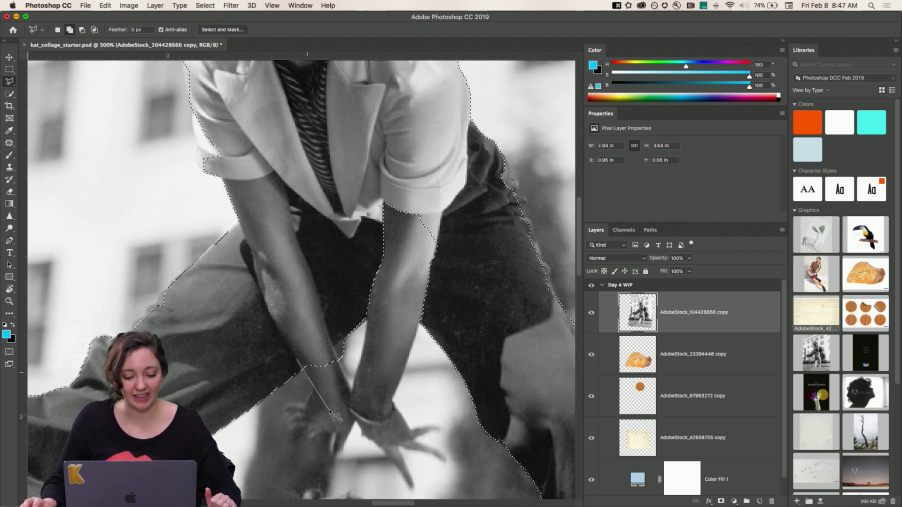
{"action": "left_click", "coordinate": [314, 390]}
{"action": "left_click", "coordinate": [285, 408]}
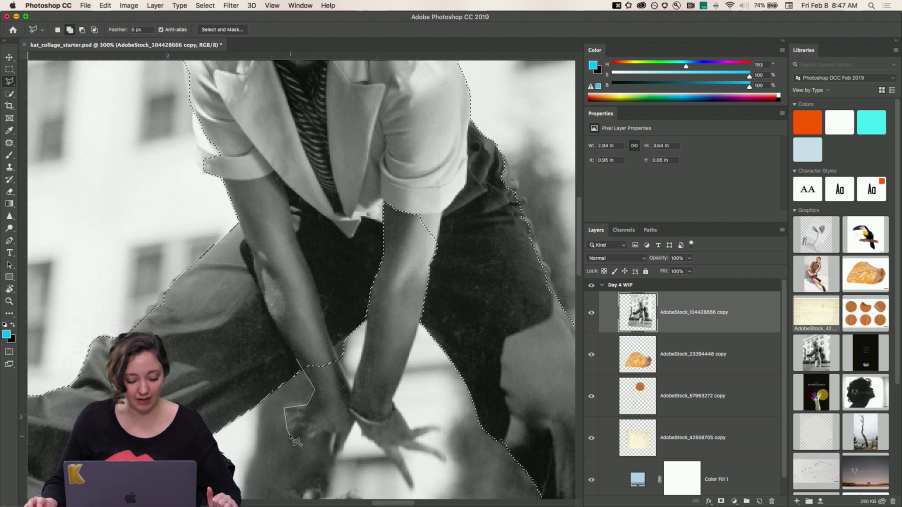
{"action": "left_click", "coordinate": [309, 443]}
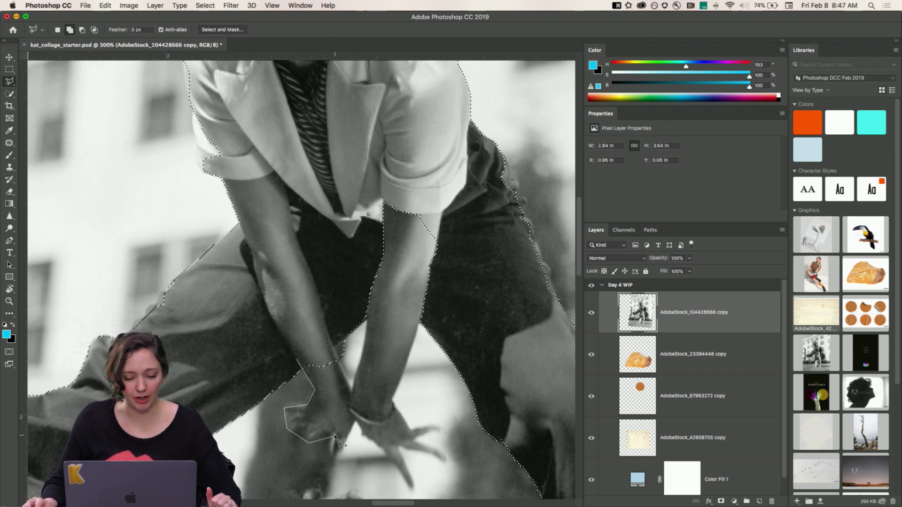
{"action": "left_click", "coordinate": [337, 457]}
{"action": "left_click", "coordinate": [361, 429]}
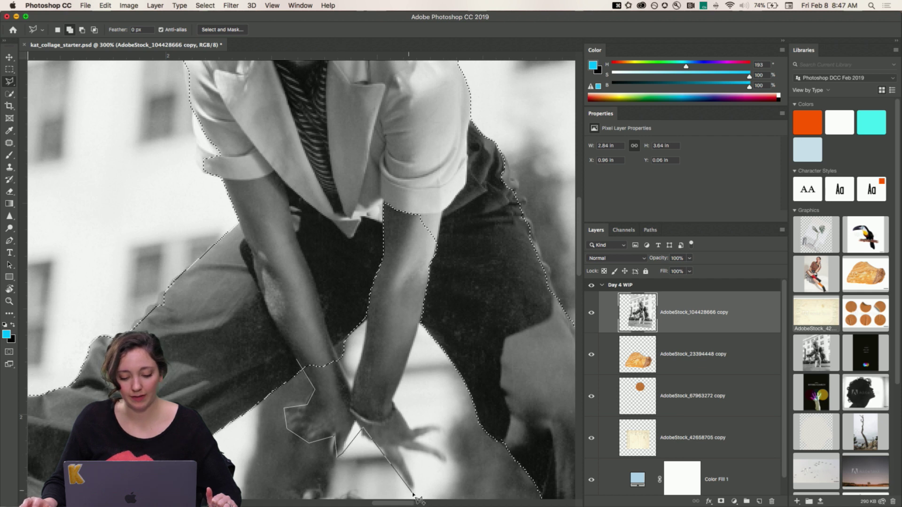
{"action": "left_click", "coordinate": [396, 447]}
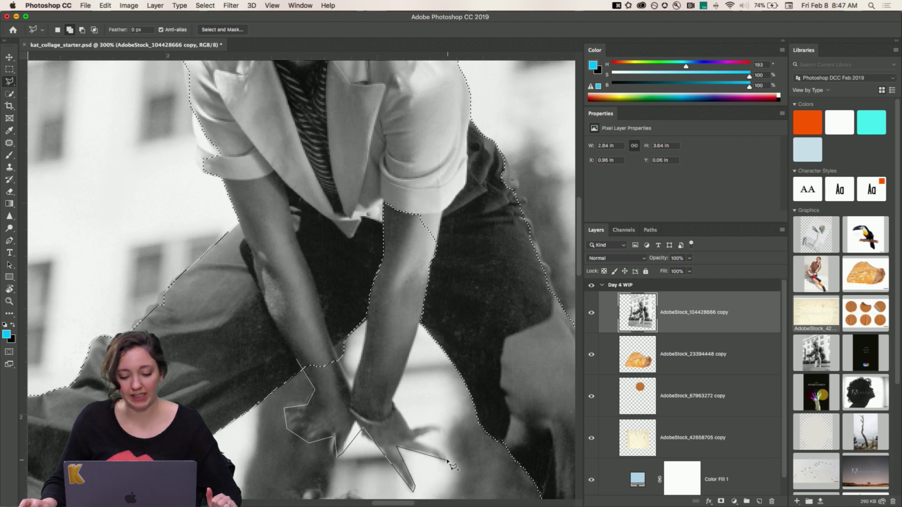
{"action": "left_click", "coordinate": [446, 458]}
{"action": "left_click", "coordinate": [410, 440]}
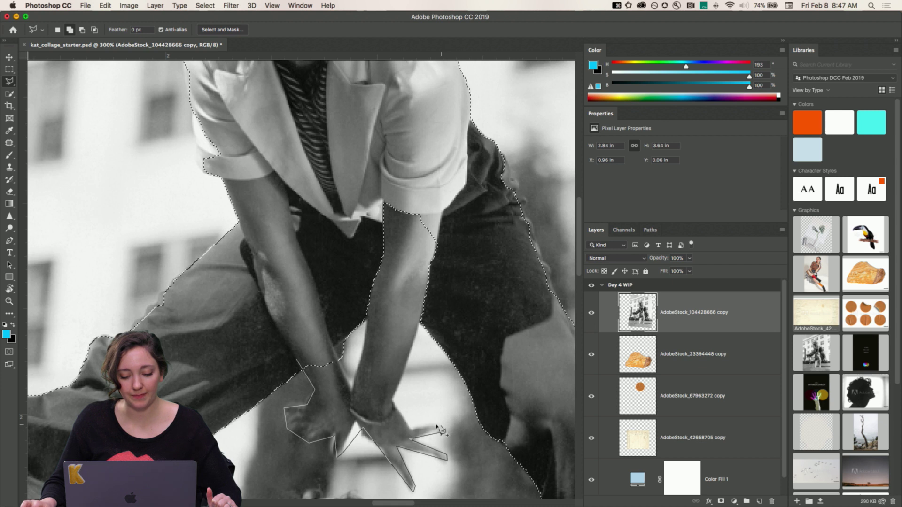
{"action": "left_click", "coordinate": [389, 399]}
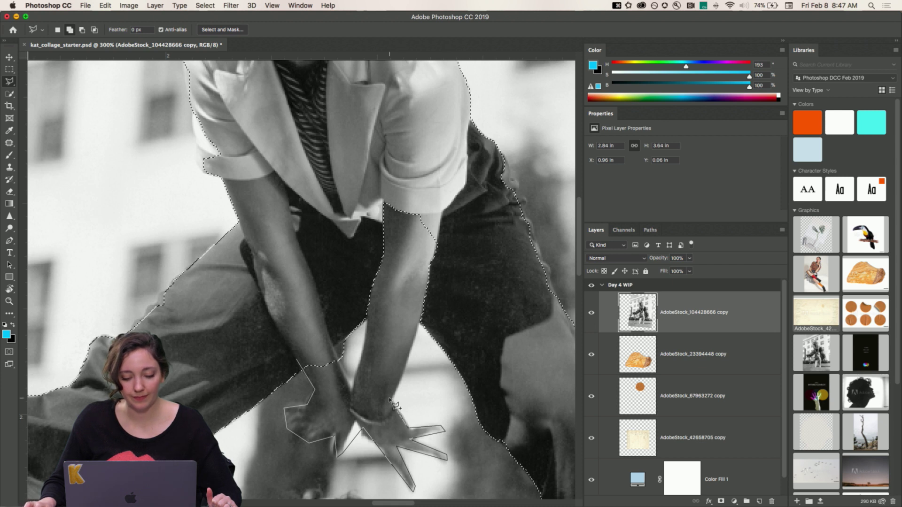
{"action": "left_click", "coordinate": [436, 291]}
{"action": "left_click", "coordinate": [446, 202]}
{"action": "left_click", "coordinate": [367, 176]}
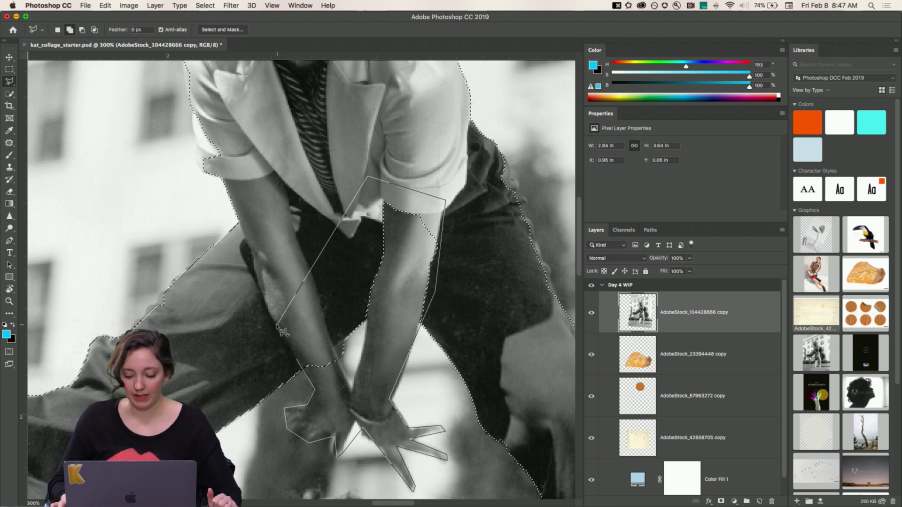
{"action": "double_click", "coordinate": [282, 331]}
Subtract the small background gap between the woman's forearms from the selection with the Polygonal Lasso.
{"action": "left_click", "coordinate": [82, 30]}
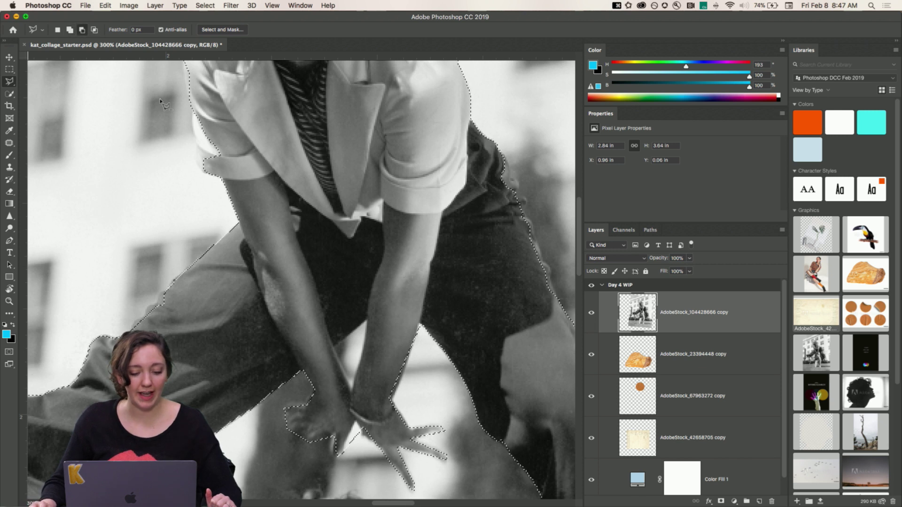
{"action": "left_click", "coordinate": [334, 347]}
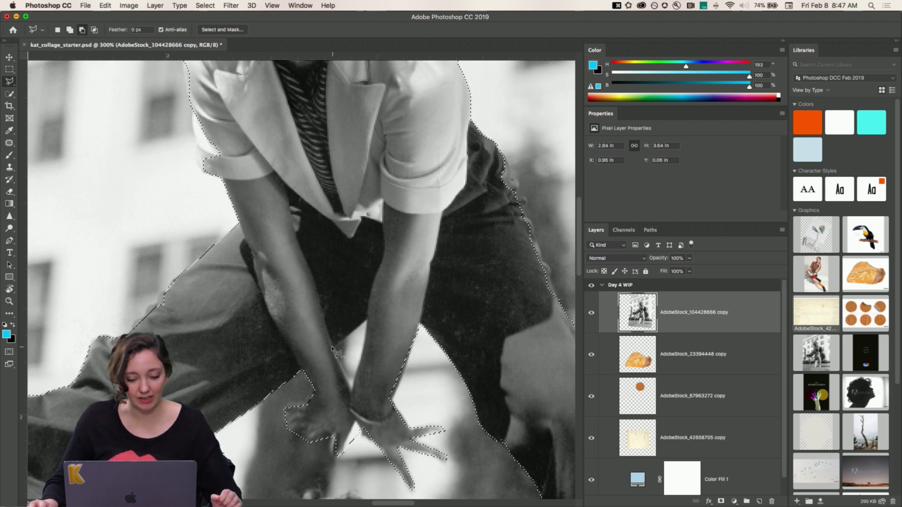
{"action": "left_click", "coordinate": [351, 390]}
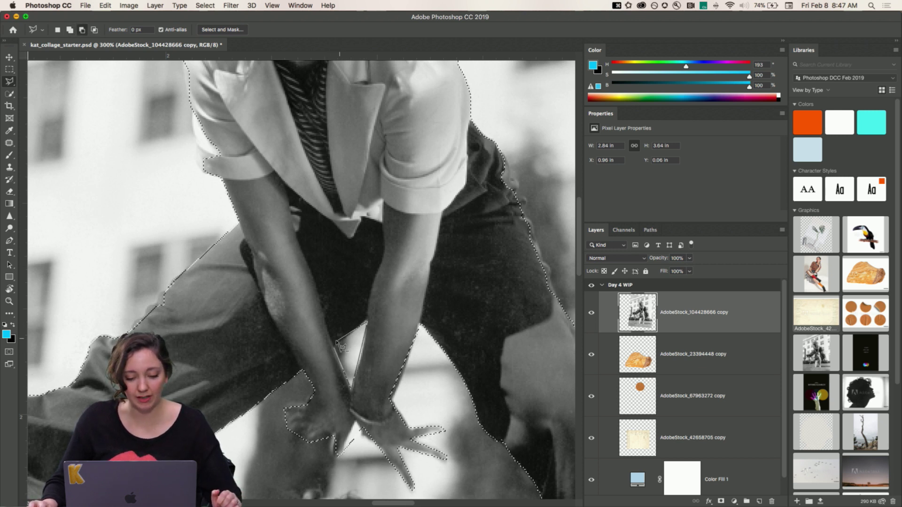
Invert the selection, delete the photo background around the leaping woman and deselect.
{"action": "key", "text": "super+minus"}
{"action": "key", "text": "super+minus"}
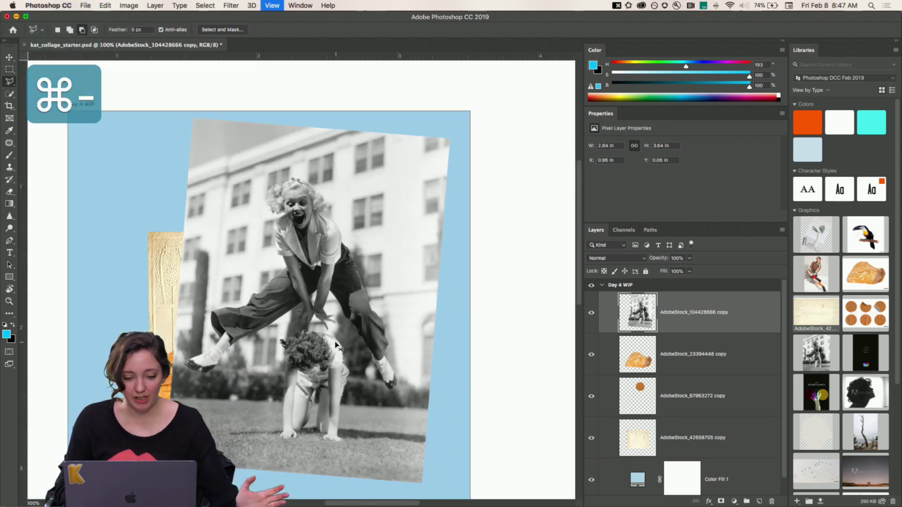
{"action": "key", "text": "shift+super+i"}
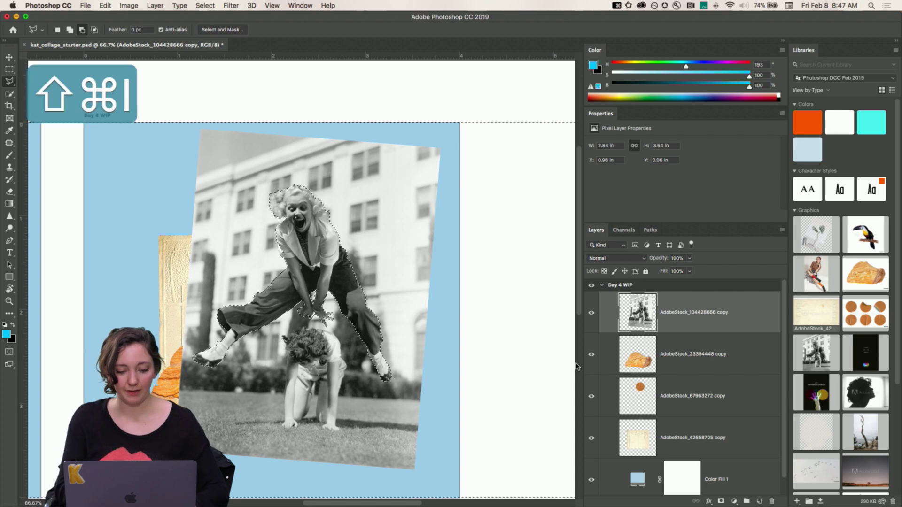
{"action": "key", "text": "BackSpace"}
{"action": "key", "text": "super+d"}
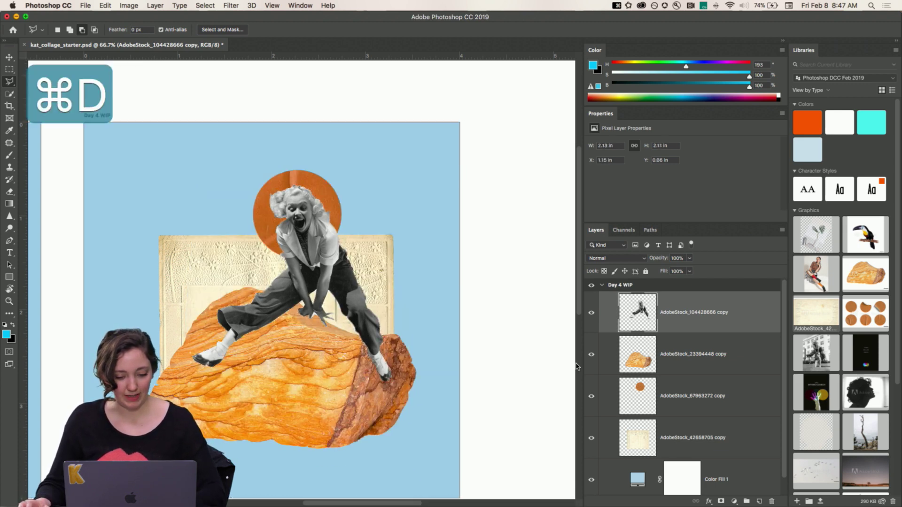
Lasso the lower leg and shoe overlapping the dark end of the rock along its top edge, delete them and deselect.
{"action": "key", "text": "super+equal"}
{"action": "key", "text": "super+equal"}
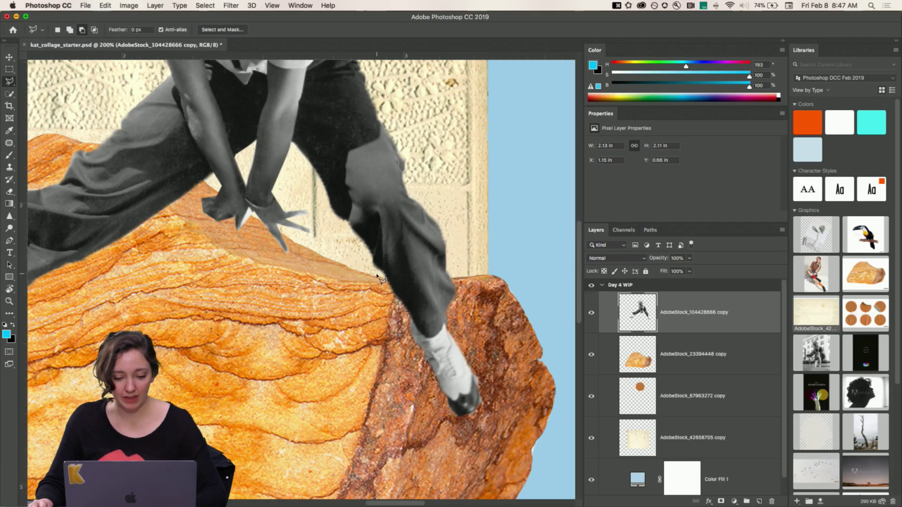
{"action": "left_click", "coordinate": [381, 277]}
{"action": "left_click", "coordinate": [518, 394]}
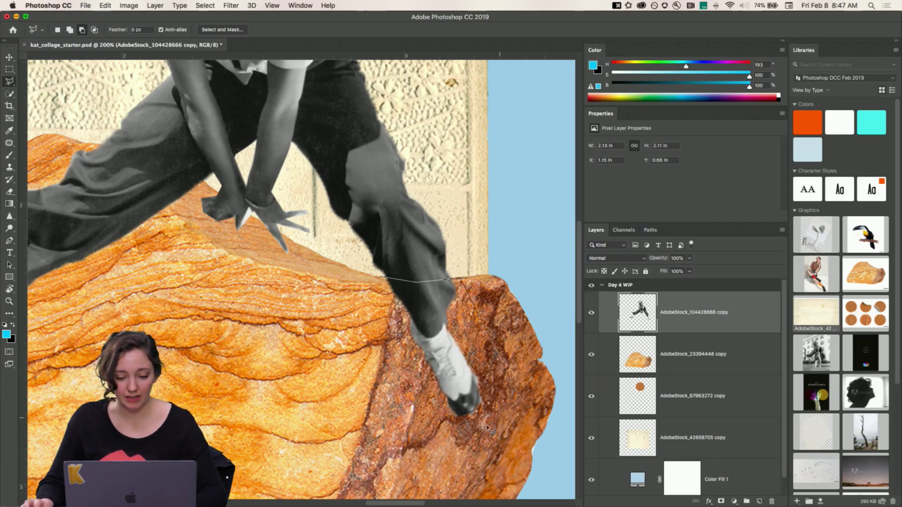
{"action": "left_click", "coordinate": [479, 428]}
{"action": "left_click", "coordinate": [374, 399]}
{"action": "double_click", "coordinate": [358, 329]}
{"action": "key", "text": "BackSpace"}
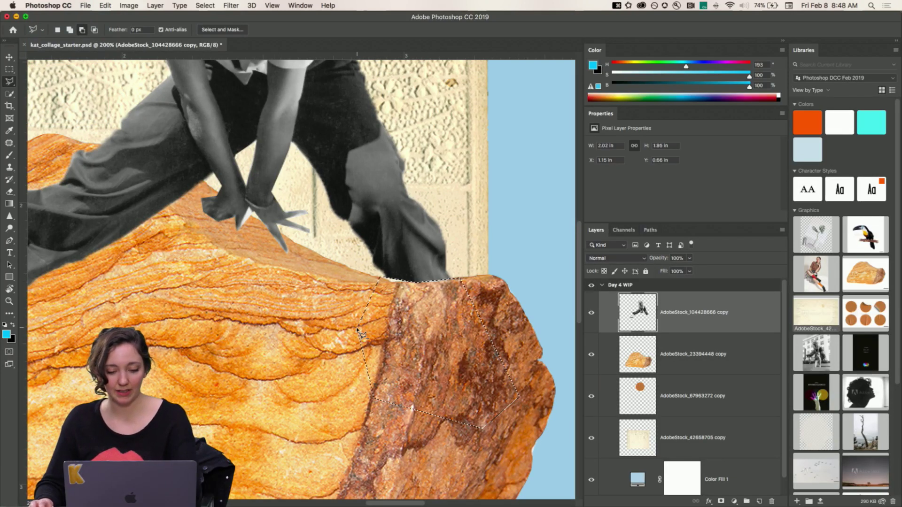
{"action": "key", "text": "cmd+d"}
{"action": "key", "text": "cmd+minus"}
{"action": "key", "text": "super+minus"}
{"action": "key", "text": "super+minus"}
{"action": "key", "text": "super+minus"}
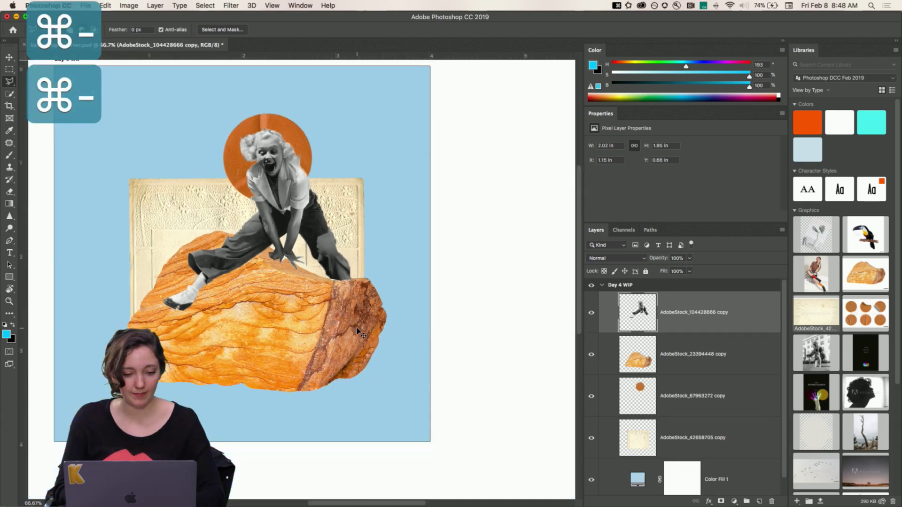
{"action": "scroll", "coordinate": [335, 355], "scroll_direction": "left", "scroll_amount": 5}
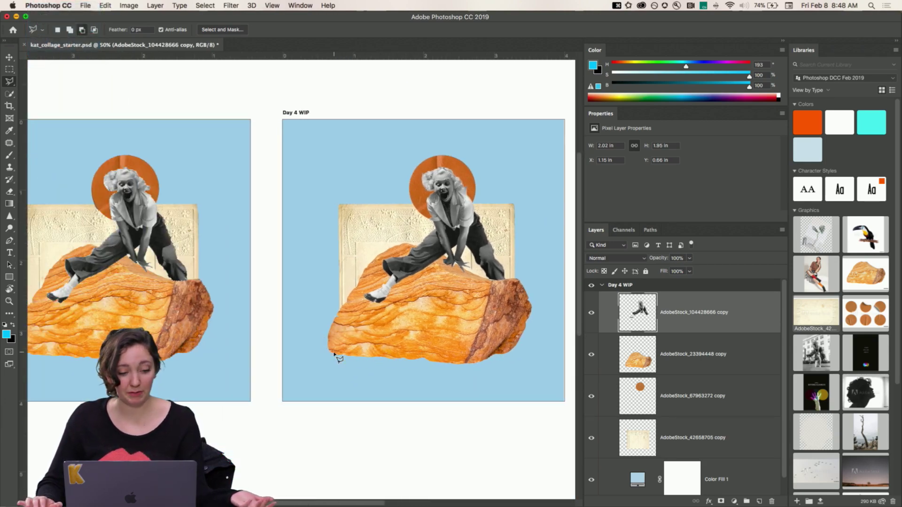
{"action": "scroll", "coordinate": [334, 356], "scroll_direction": "left", "scroll_amount": 3}
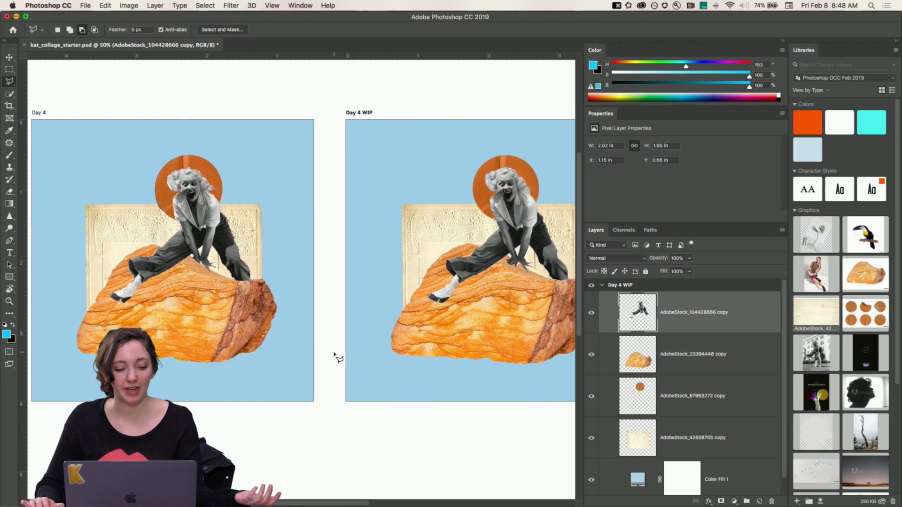
{"action": "scroll", "coordinate": [336, 356], "scroll_direction": "right", "scroll_amount": 2}
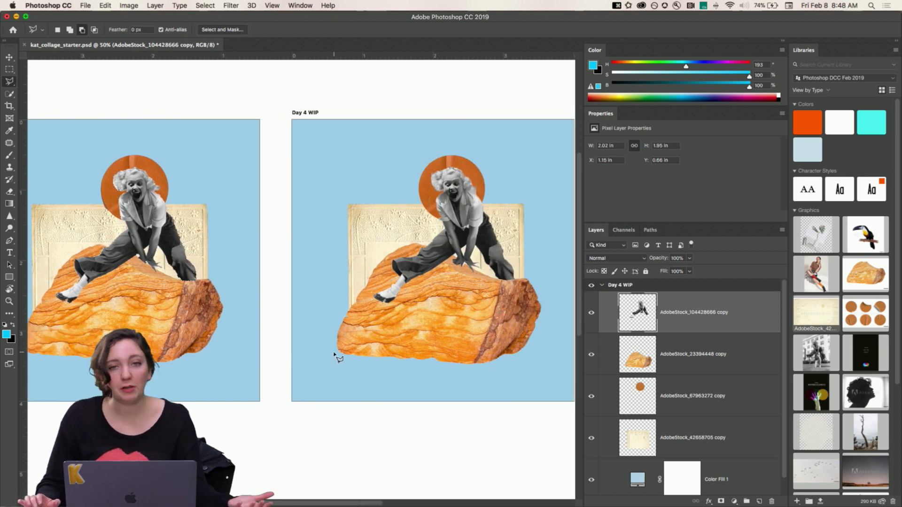
{"action": "scroll", "coordinate": [435, 324], "scroll_direction": "right", "scroll_amount": 5}
{"action": "scroll", "coordinate": [436, 324], "scroll_direction": "up", "scroll_amount": 1}
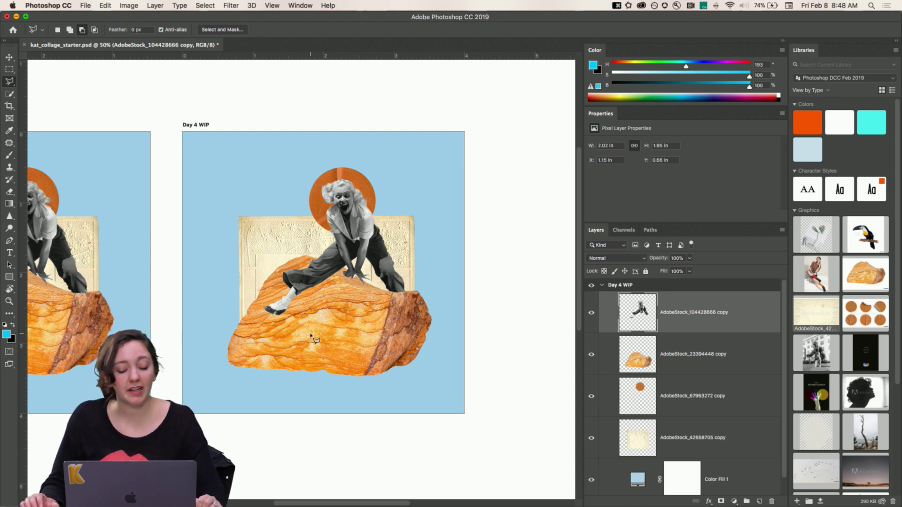
{"action": "scroll", "coordinate": [677, 406], "scroll_direction": "down", "scroll_amount": 1}
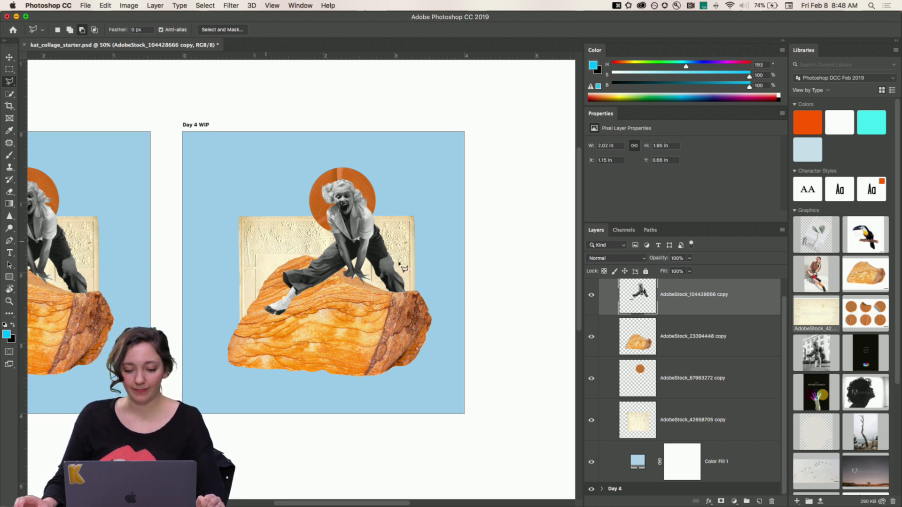
Select the Day 4 WIP artboard, start Export As and set its file format to JPG.
{"action": "scroll", "coordinate": [638, 346], "scroll_direction": "up", "scroll_amount": 3}
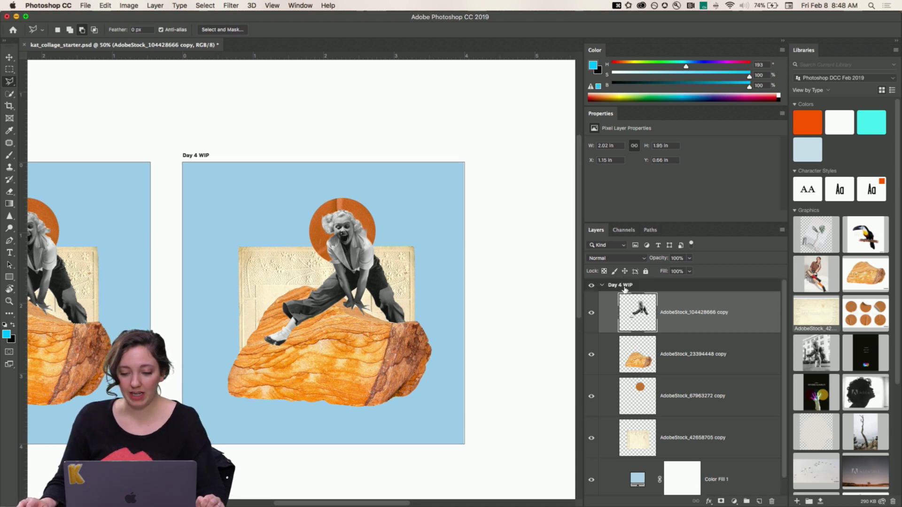
{"action": "left_click", "coordinate": [624, 288]}
{"action": "left_click", "coordinate": [84, 5]}
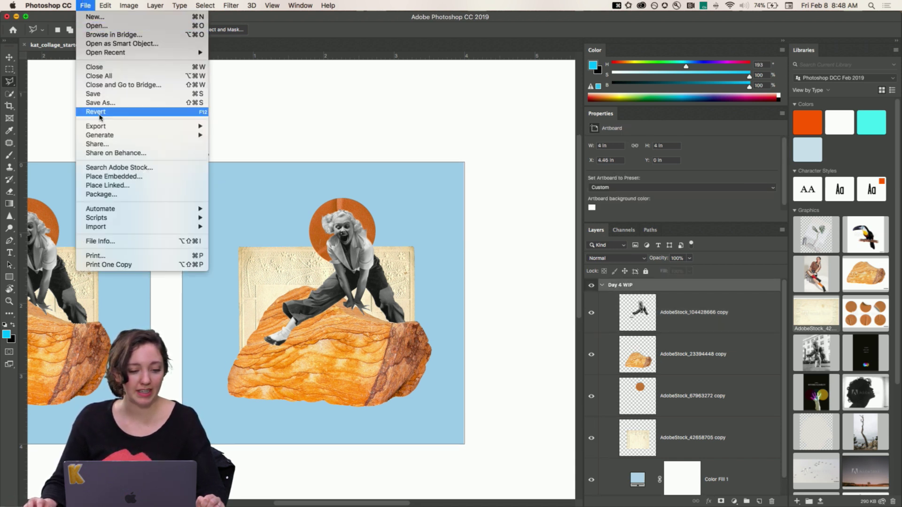
{"action": "mouse_move", "coordinate": [104, 127]}
{"action": "left_click", "coordinate": [258, 136]}
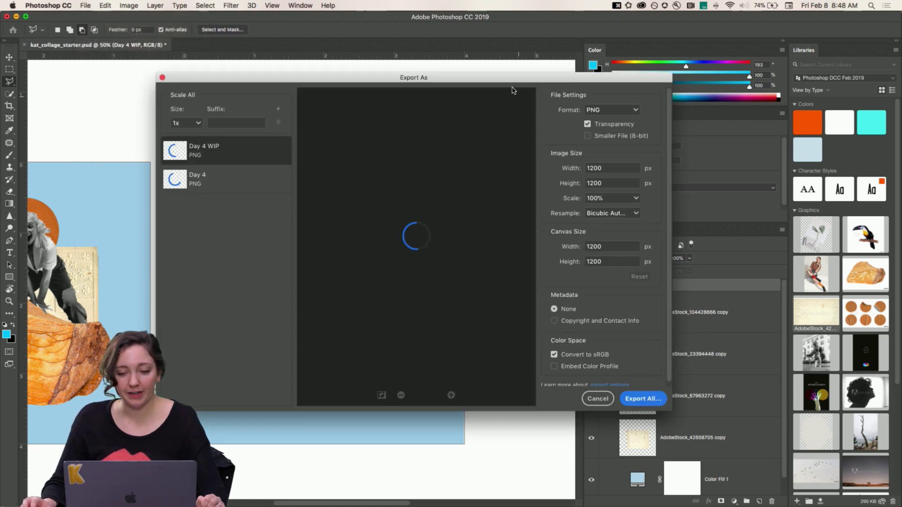
{"action": "left_click", "coordinate": [599, 112]}
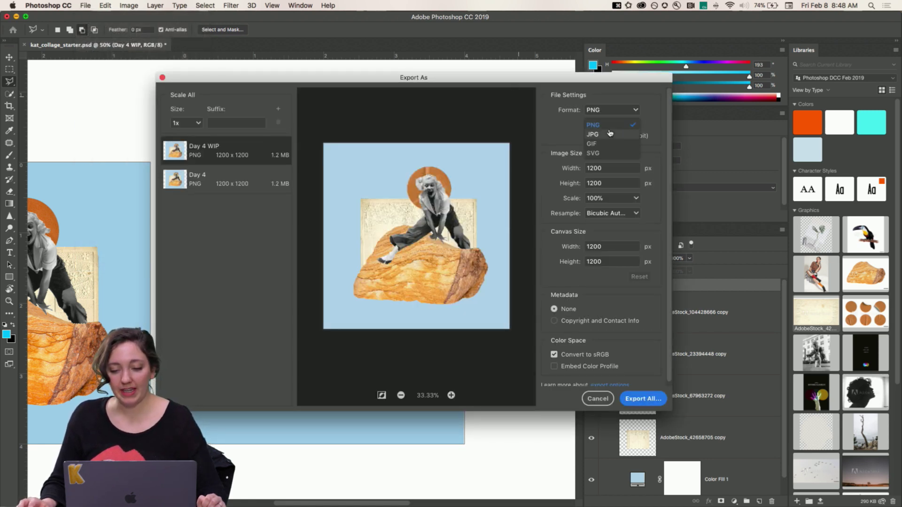
{"action": "left_click", "coordinate": [610, 134]}
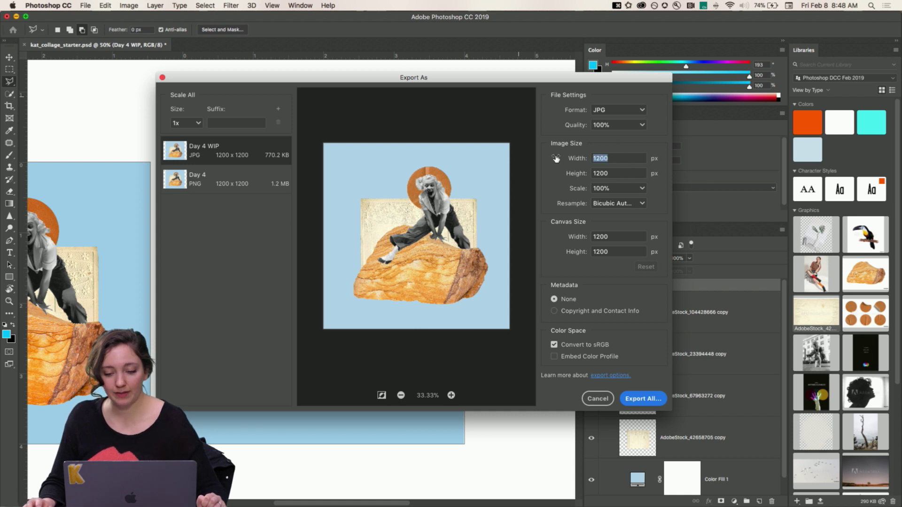
Set the Day 4 WIP image width to 800 px and export all artboards into the DAY 4 folder.
{"action": "type", "text": "800"}
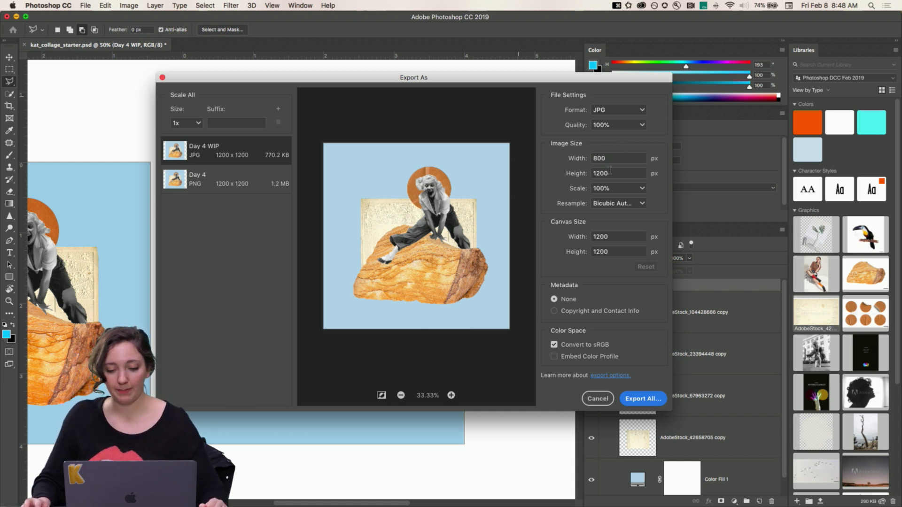
{"action": "key", "text": "Tab"}
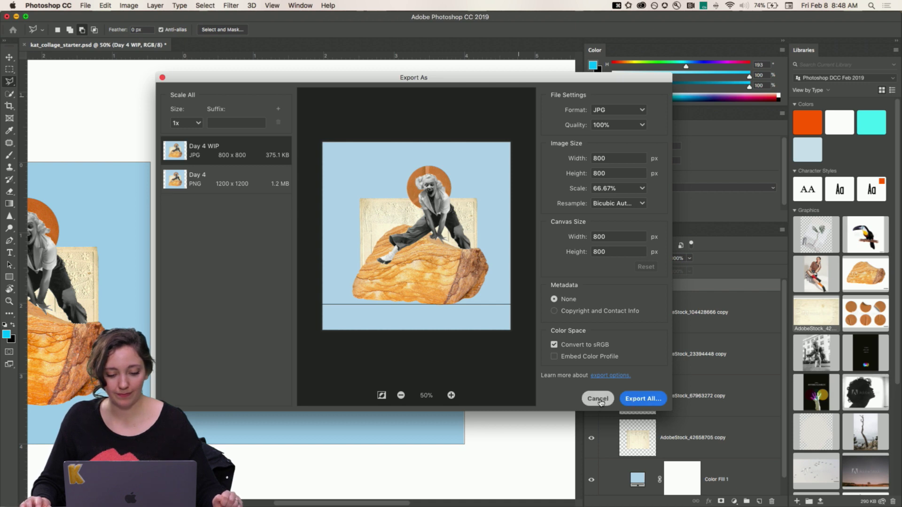
{"action": "left_click", "coordinate": [639, 400]}
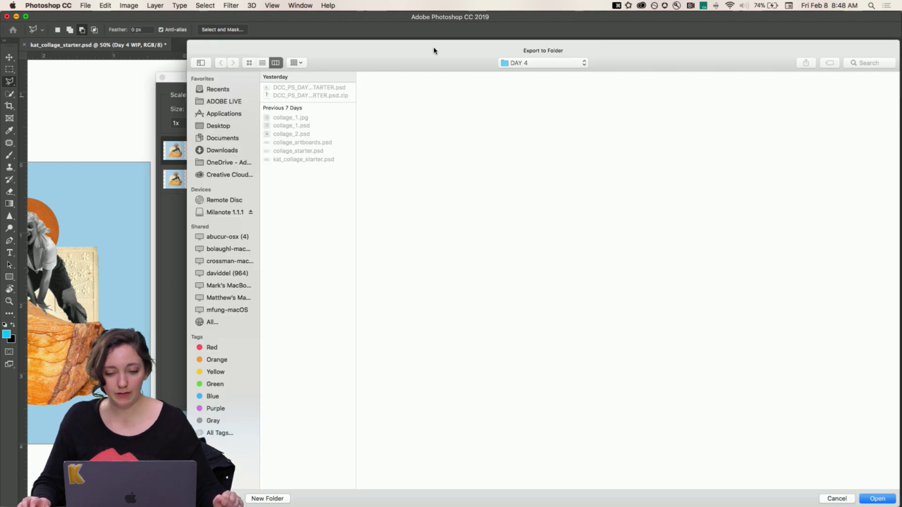
{"action": "left_click", "coordinate": [891, 499]}
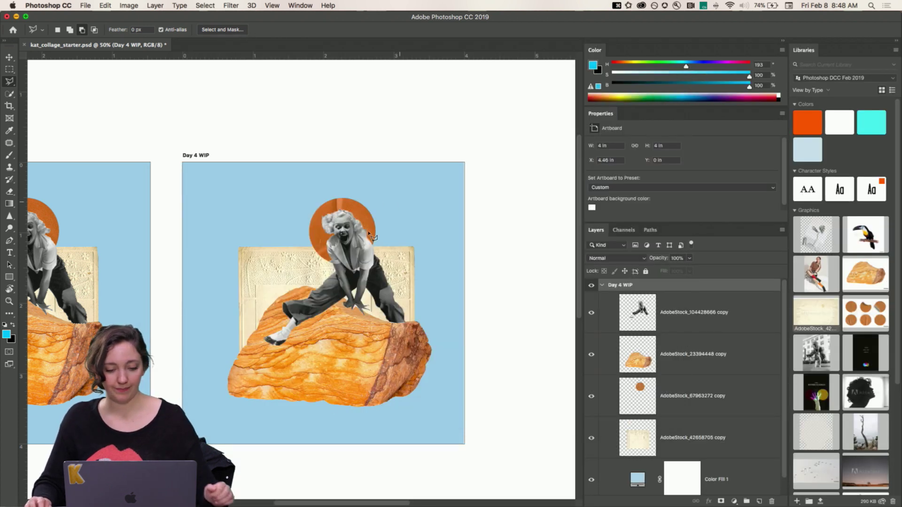
Switch to Chrome and open the Photoshop Daily Creative Challenge 2019 project from the Behance profile for editing.
{"action": "mouse_move", "coordinate": [284, 505]}
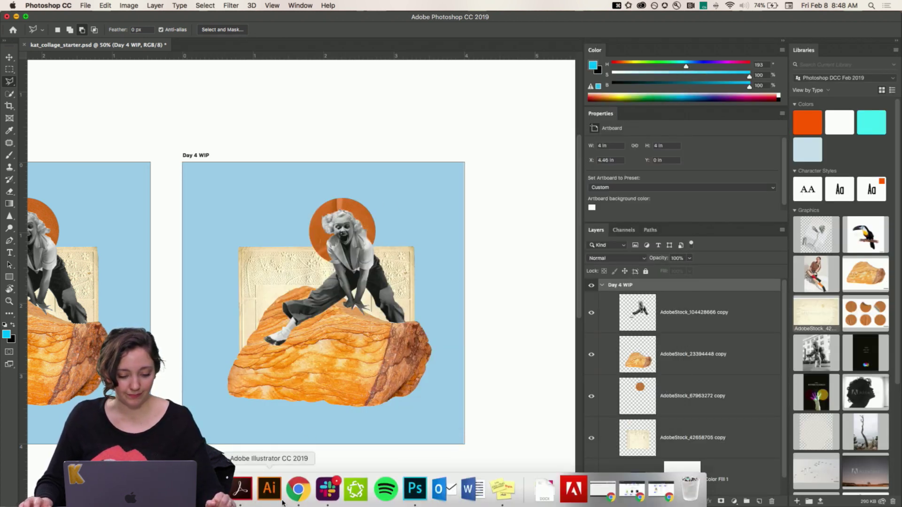
{"action": "left_click", "coordinate": [298, 490]}
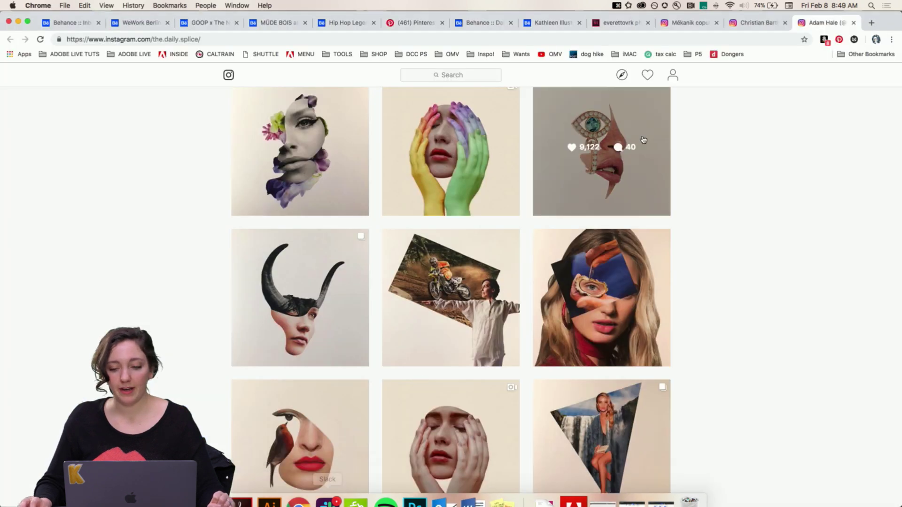
{"action": "left_click", "coordinate": [479, 24]}
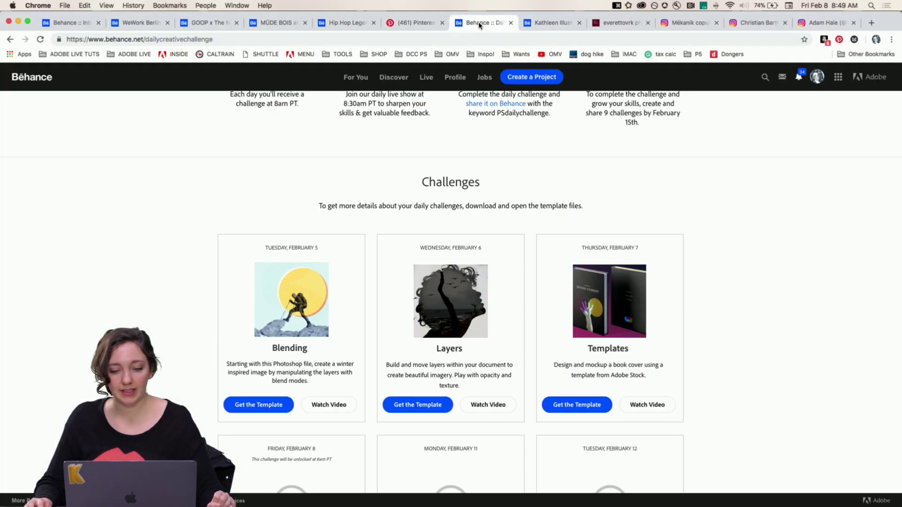
{"action": "left_click", "coordinate": [547, 23]}
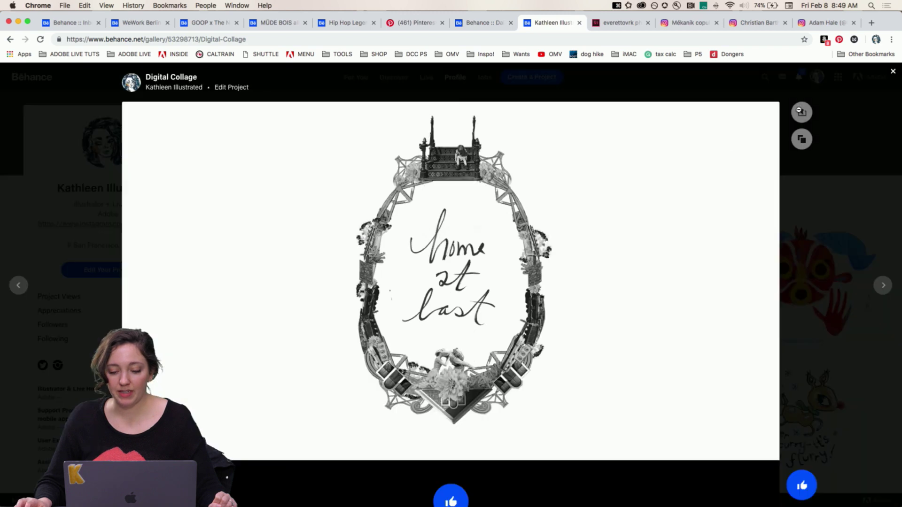
{"action": "left_click", "coordinate": [875, 135]}
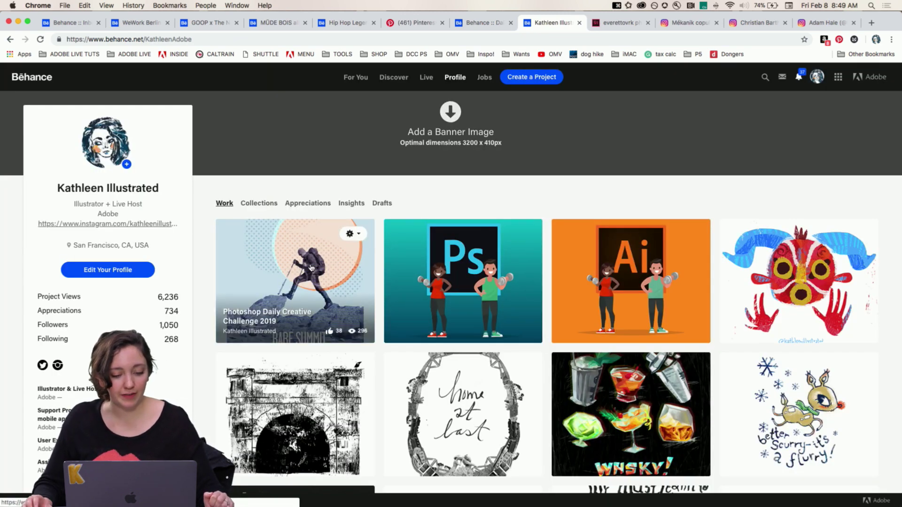
{"action": "left_click", "coordinate": [351, 234]}
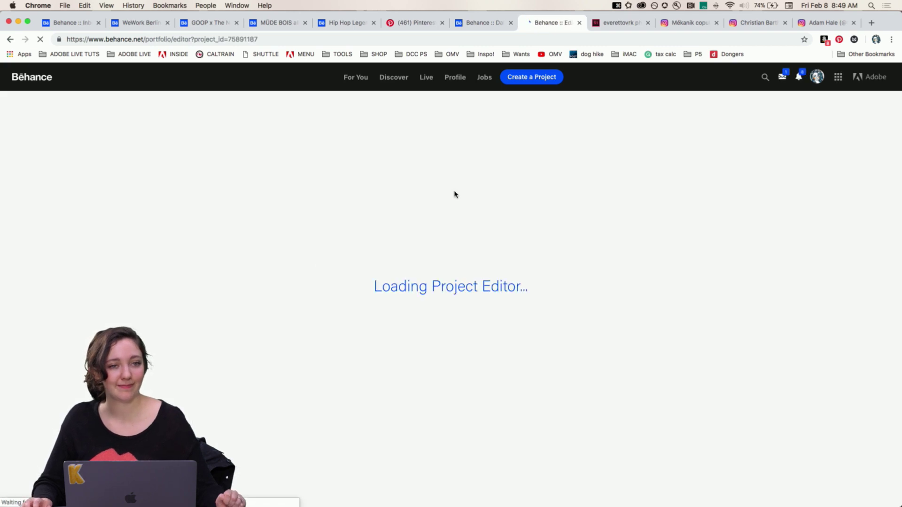
Upload Day 4_.png from the DAY 4 folder below the Day 3 book cover caption at the project's end.
{"action": "scroll", "coordinate": [411, 216], "scroll_direction": "down", "scroll_amount": 5}
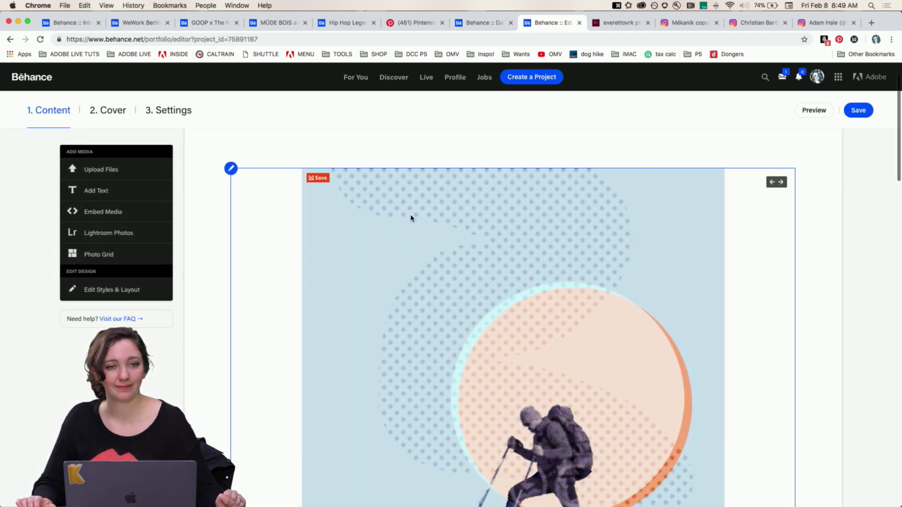
{"action": "scroll", "coordinate": [411, 217], "scroll_direction": "down", "scroll_amount": 20}
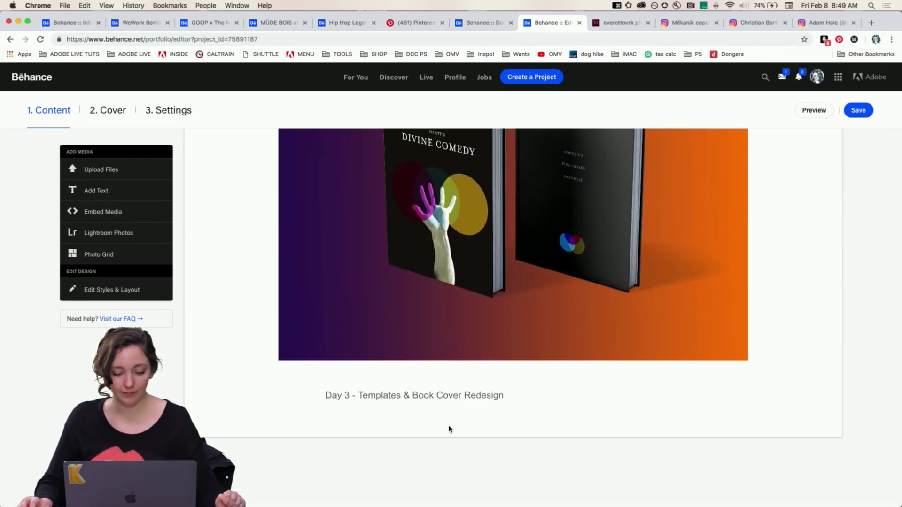
{"action": "left_click", "coordinate": [497, 417]}
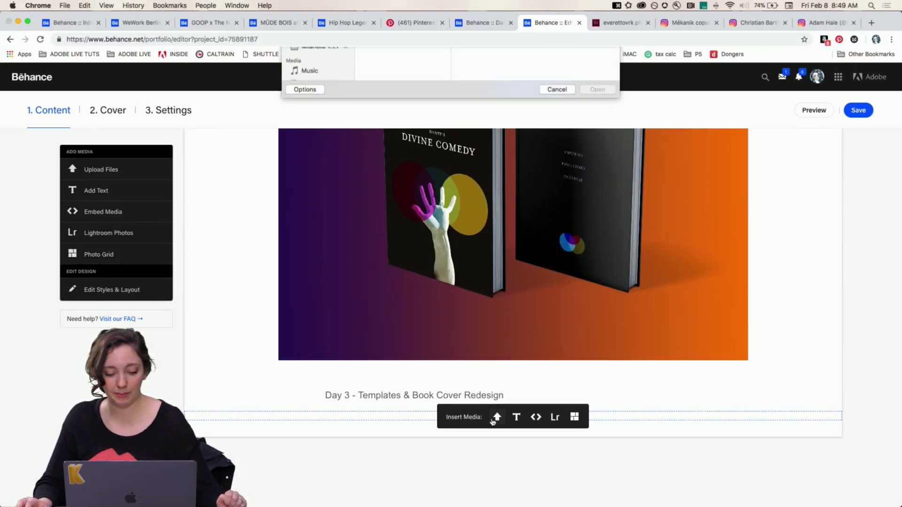
{"action": "left_click", "coordinate": [393, 88]}
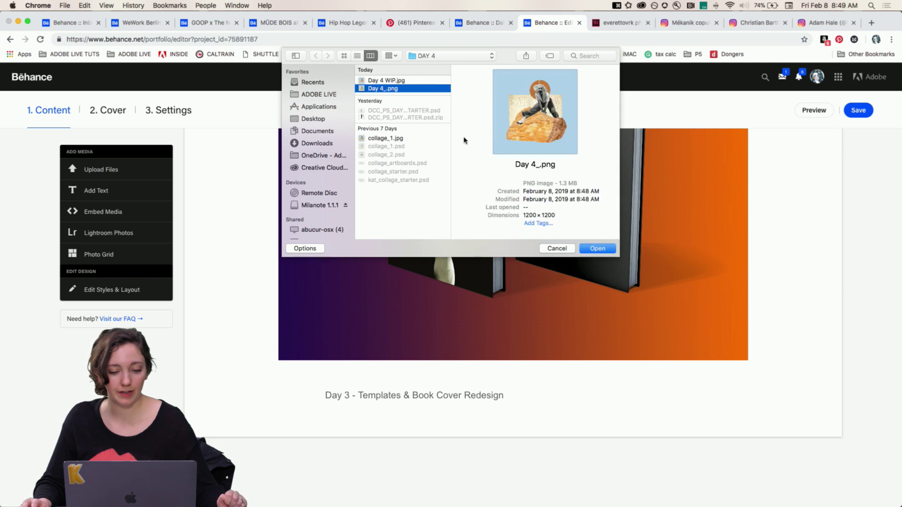
{"action": "left_click", "coordinate": [597, 248]}
Add the text caption "Day 4 - Digital Collage" below the uploaded collage image.
{"action": "scroll", "coordinate": [298, 342], "scroll_direction": "down", "scroll_amount": 5}
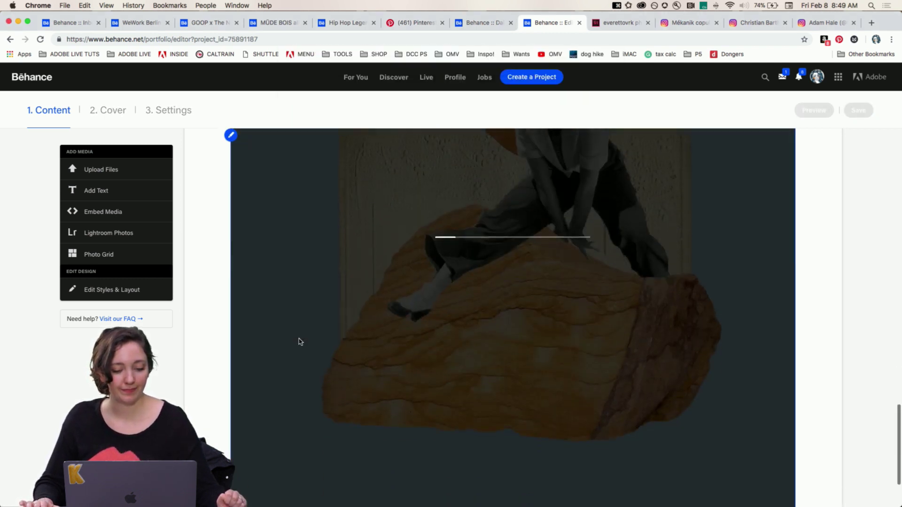
{"action": "scroll", "coordinate": [453, 393], "scroll_direction": "down", "scroll_amount": 6}
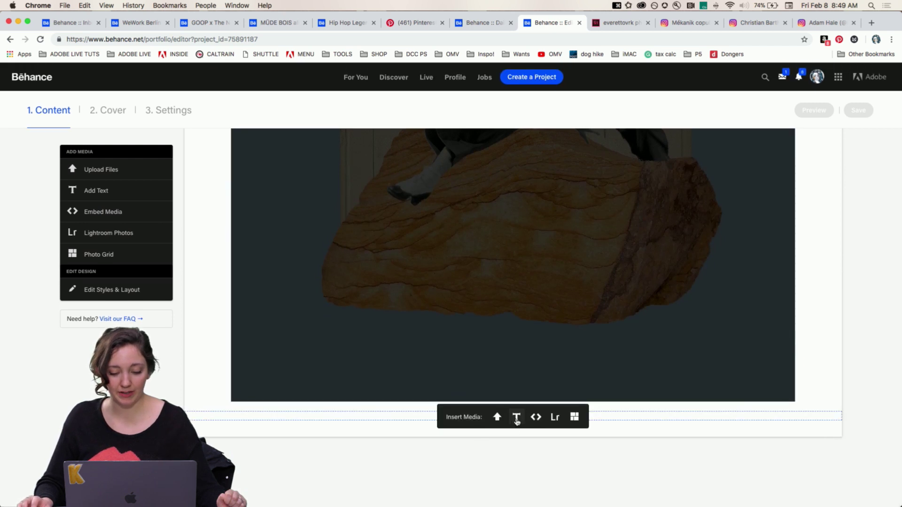
{"action": "left_click", "coordinate": [517, 418]}
{"action": "type", "text": "Da"}
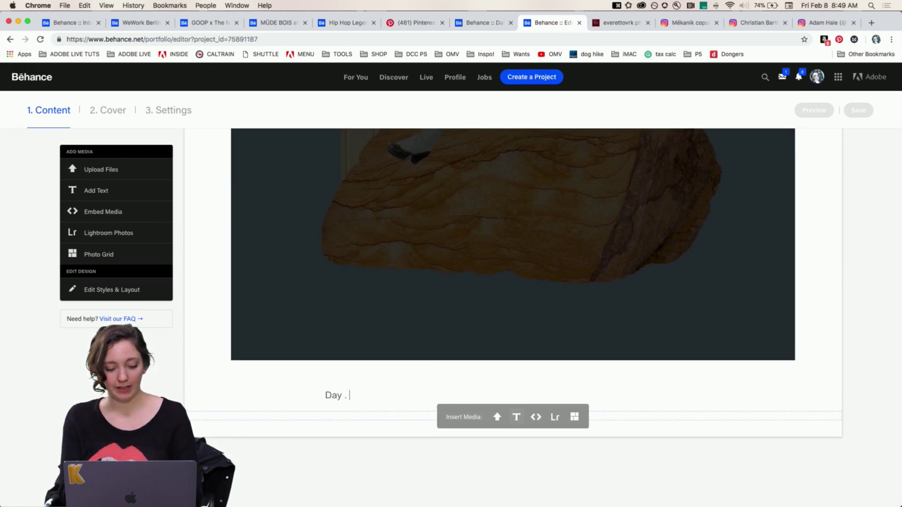
{"action": "type", "text": "y 4 - Digital Collage"}
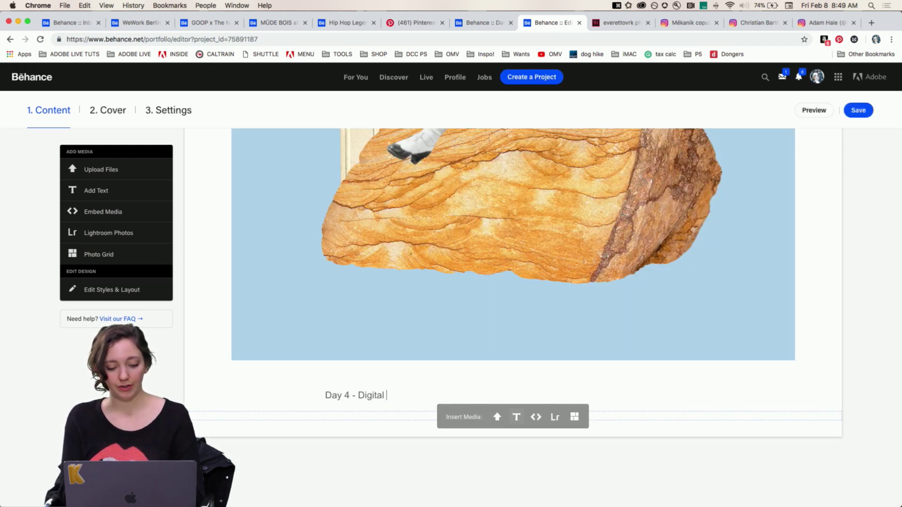
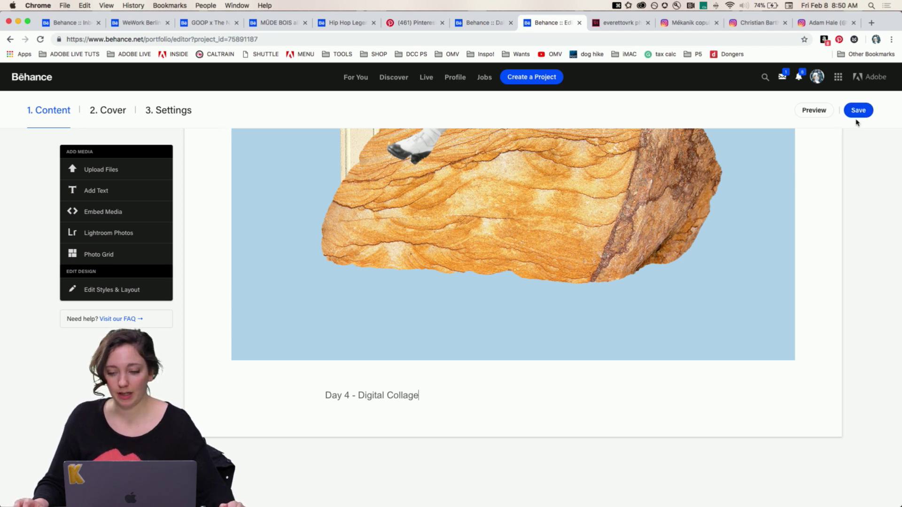
Check the PSDAILYCHALLENGE keyword in the project's discoverability settings, save, and return to the profile.
{"action": "left_click", "coordinate": [166, 112]}
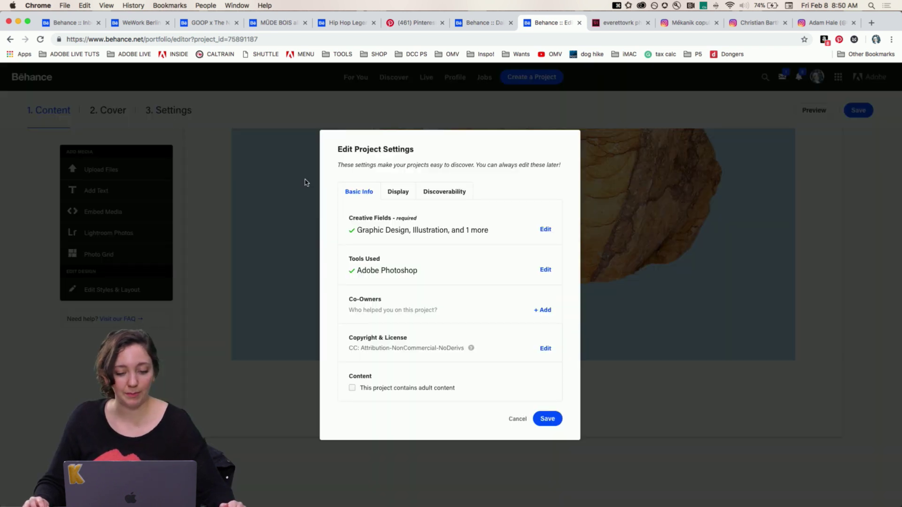
{"action": "left_click", "coordinate": [443, 194]}
{"action": "left_click", "coordinate": [380, 280]}
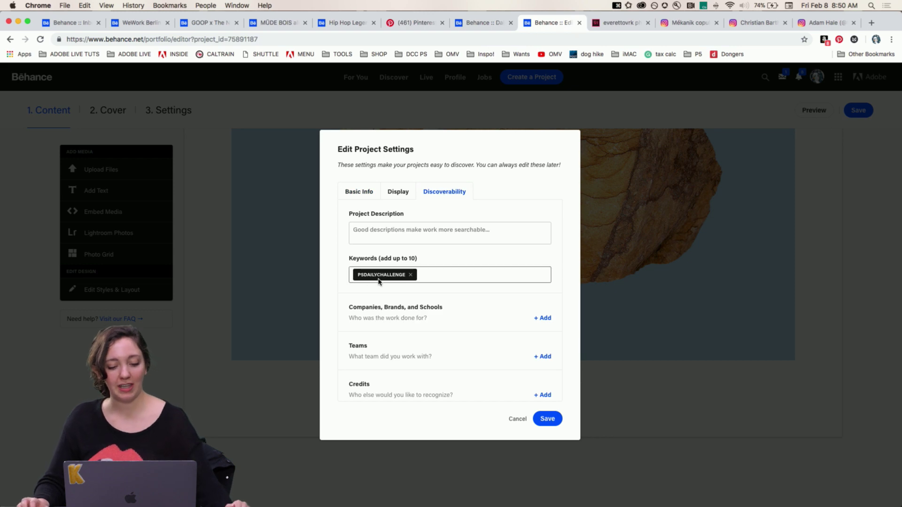
{"action": "key", "text": "alt+super+8"}
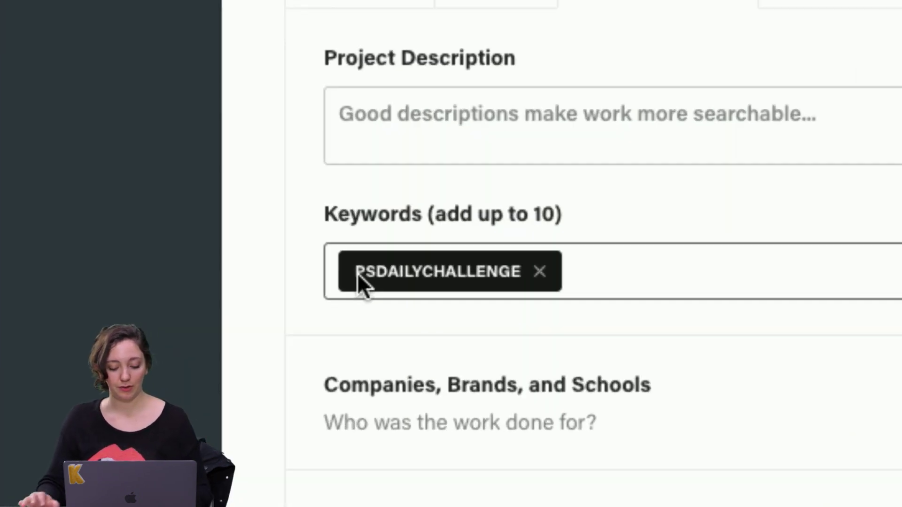
{"action": "key", "text": "alt+super+8"}
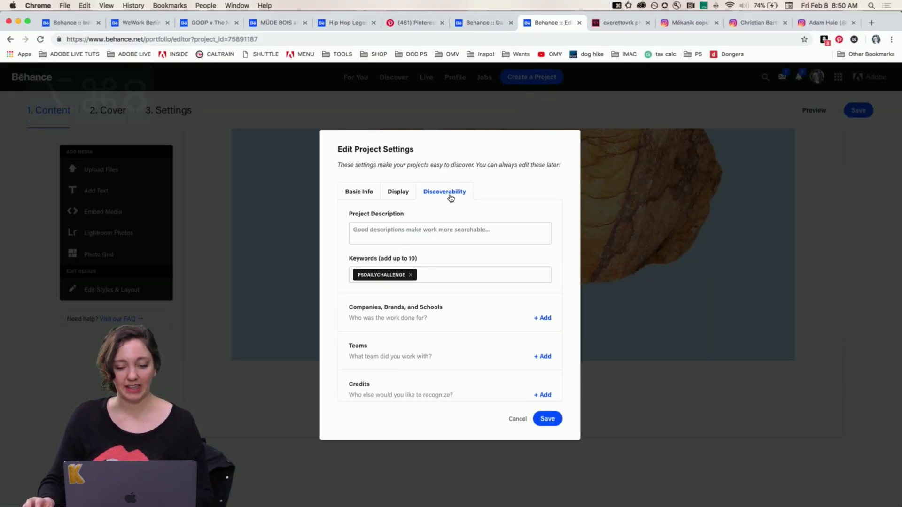
{"action": "left_click", "coordinate": [382, 276]}
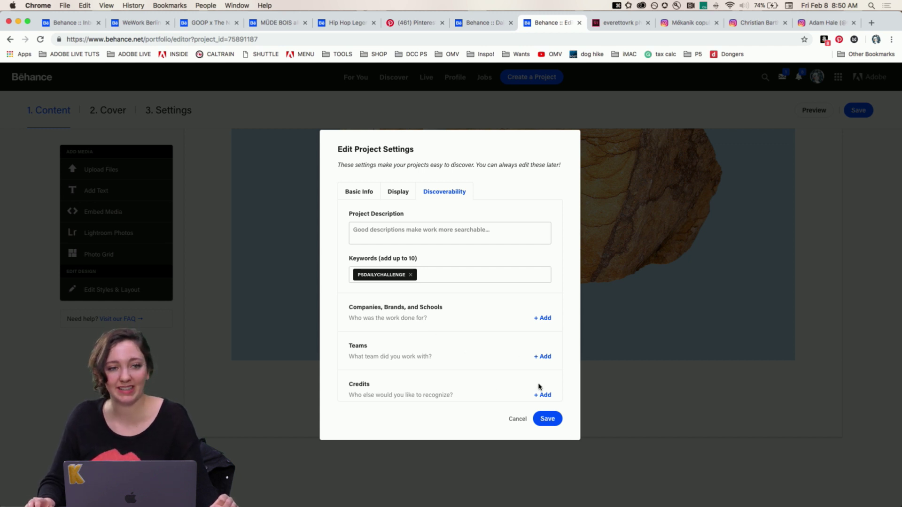
{"action": "left_click", "coordinate": [547, 419]}
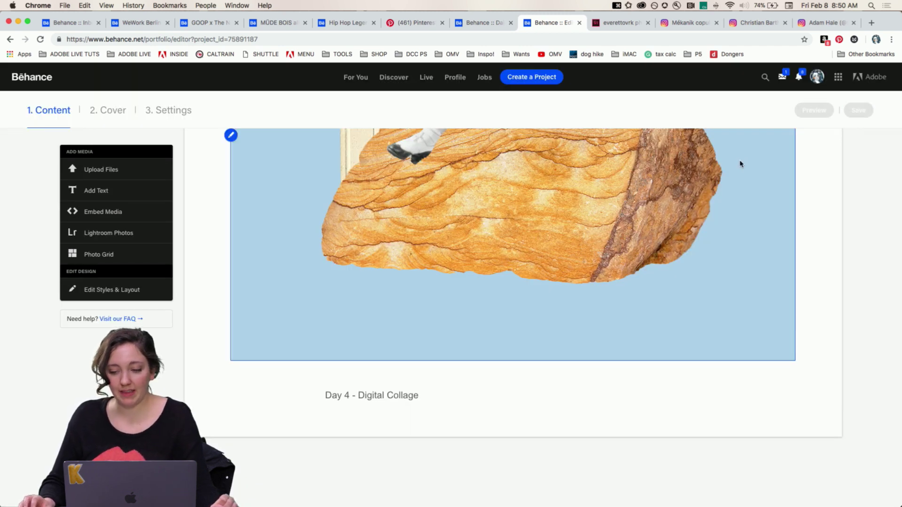
{"action": "left_click", "coordinate": [817, 76]}
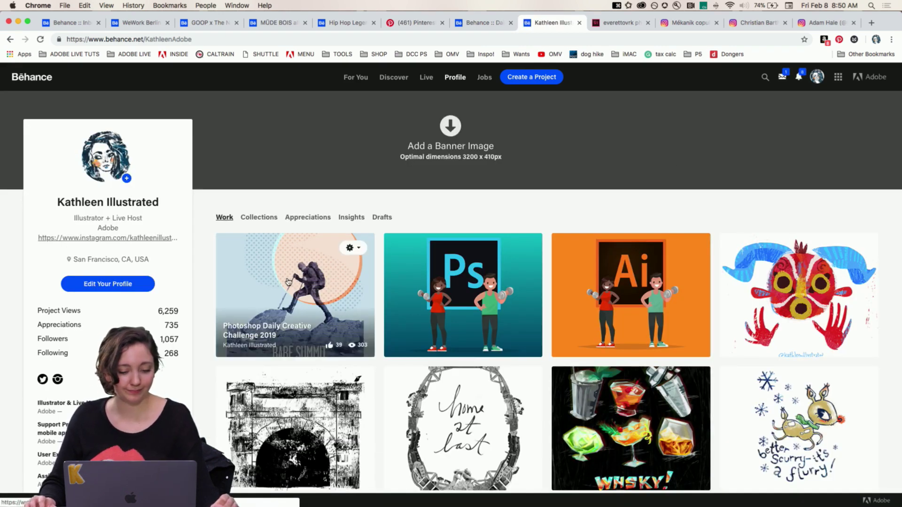
Review the published Photoshop Daily Creative Challenge 2019 project from Day 1 through the Day 4 collage and caption, and return to the profile.
{"action": "left_click", "coordinate": [286, 278]}
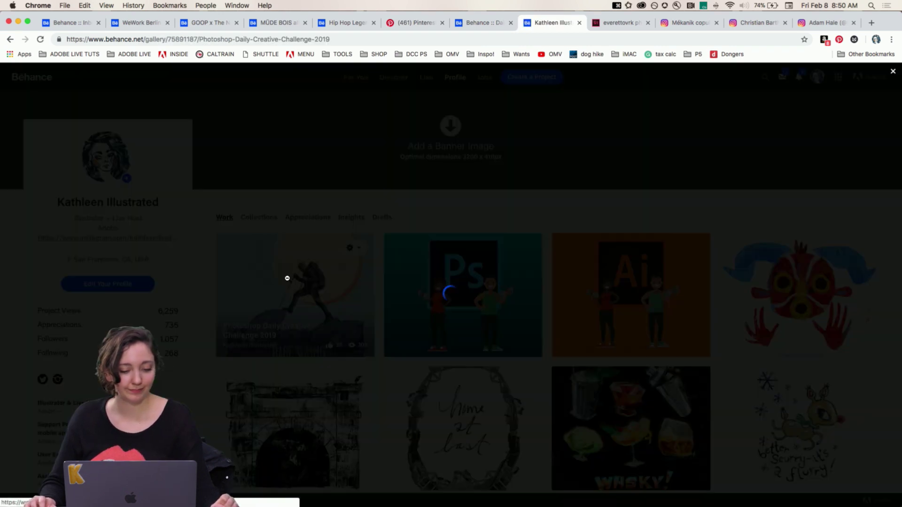
{"action": "scroll", "coordinate": [244, 271], "scroll_direction": "down", "scroll_amount": 10}
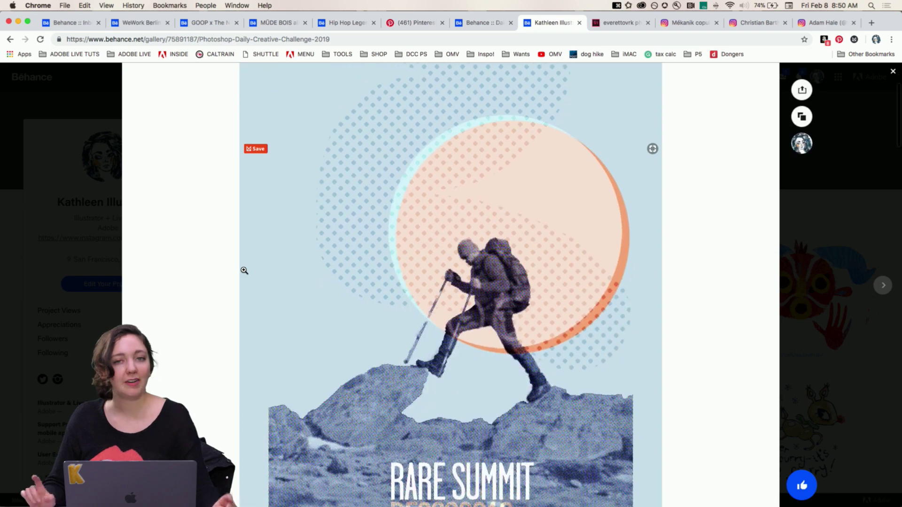
{"action": "scroll", "coordinate": [244, 271], "scroll_direction": "down", "scroll_amount": 5}
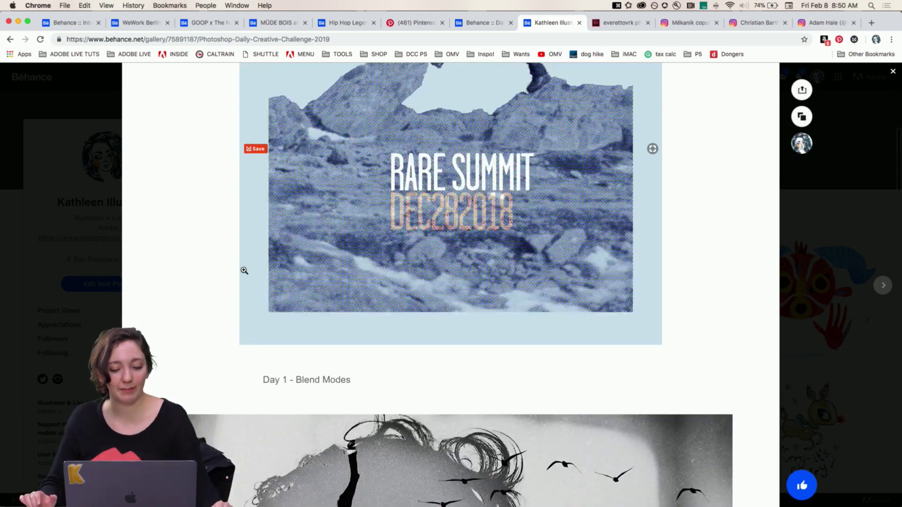
{"action": "scroll", "coordinate": [244, 270], "scroll_direction": "up", "scroll_amount": 8}
{"action": "scroll", "coordinate": [244, 270], "scroll_direction": "down", "scroll_amount": 5}
{"action": "scroll", "coordinate": [245, 270], "scroll_direction": "down", "scroll_amount": 15}
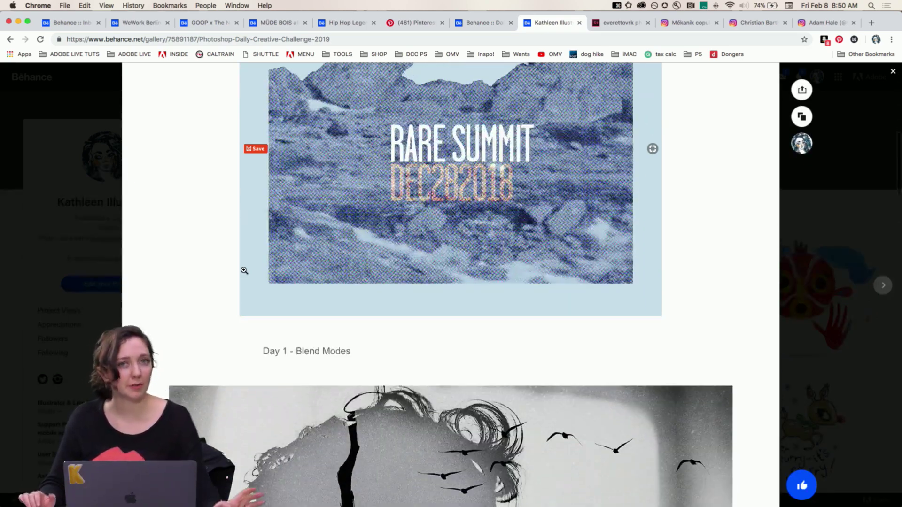
{"action": "scroll", "coordinate": [243, 270], "scroll_direction": "down", "scroll_amount": 2}
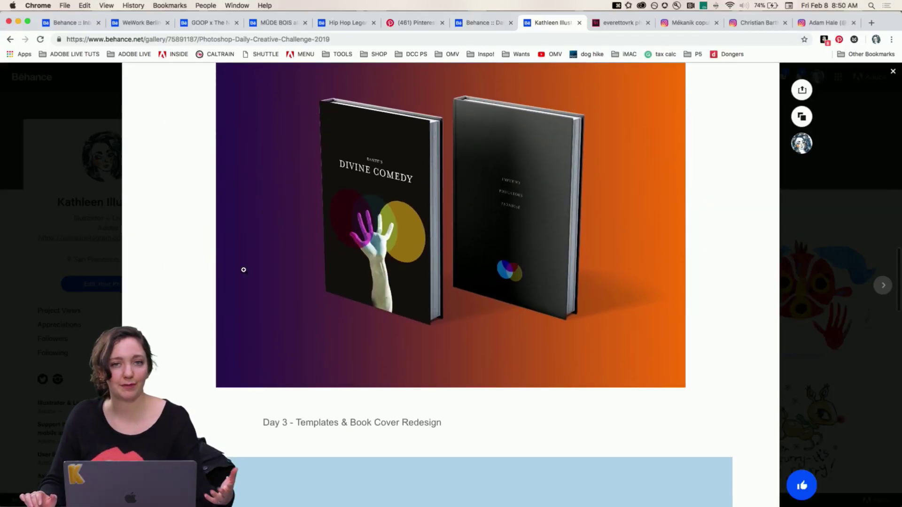
{"action": "scroll", "coordinate": [244, 269], "scroll_direction": "down", "scroll_amount": 20}
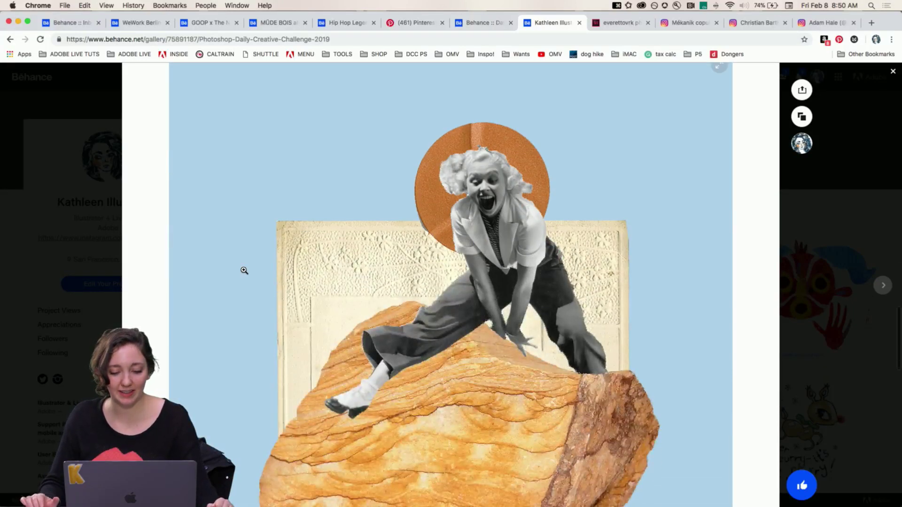
{"action": "scroll", "coordinate": [245, 271], "scroll_direction": "up", "scroll_amount": 6}
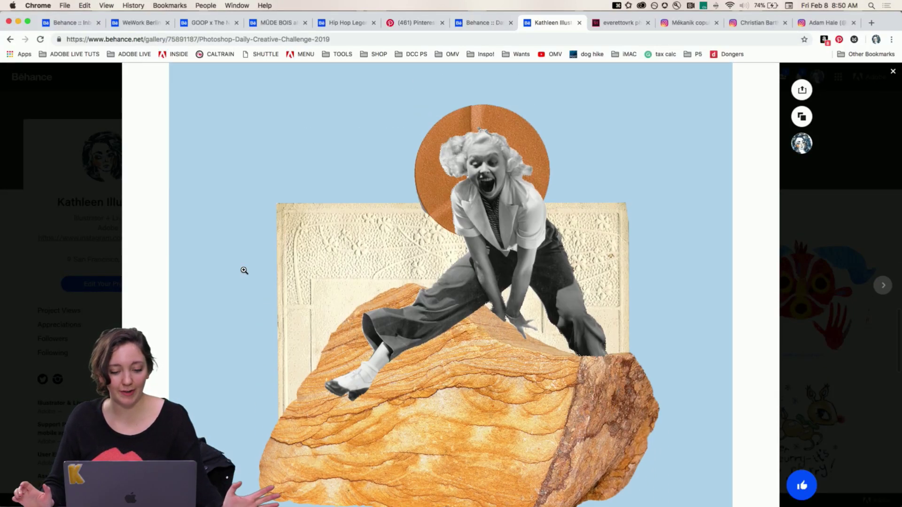
{"action": "scroll", "coordinate": [244, 270], "scroll_direction": "down", "scroll_amount": 5}
{"action": "scroll", "coordinate": [244, 270], "scroll_direction": "down", "scroll_amount": 7}
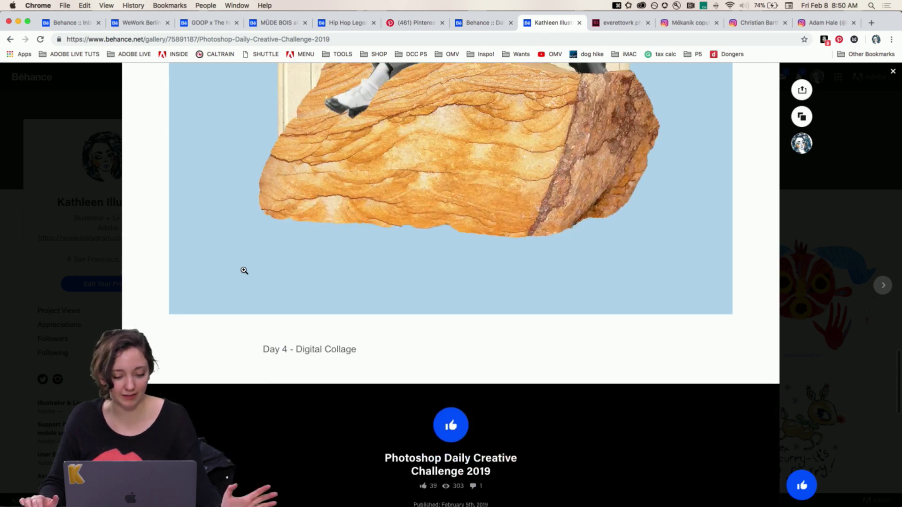
{"action": "left_click", "coordinate": [52, 255]}
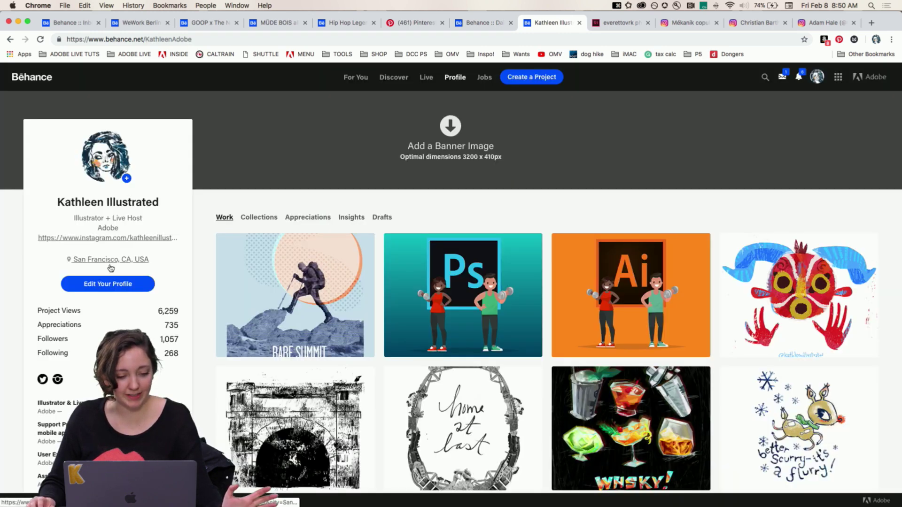
Search Behance projects for "psdailychallenge", sort by Most Recent, and look over the listed projects.
{"action": "mouse_move", "coordinate": [527, 250]}
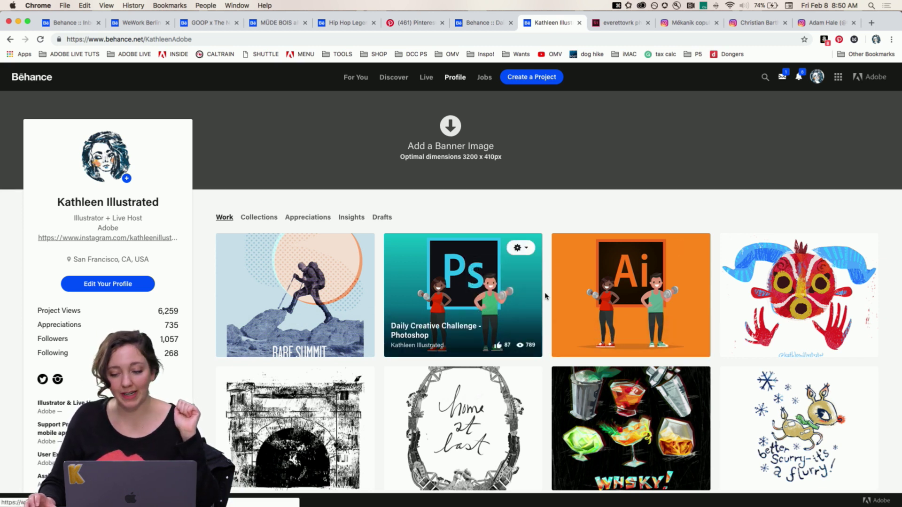
{"action": "left_click", "coordinate": [766, 80]}
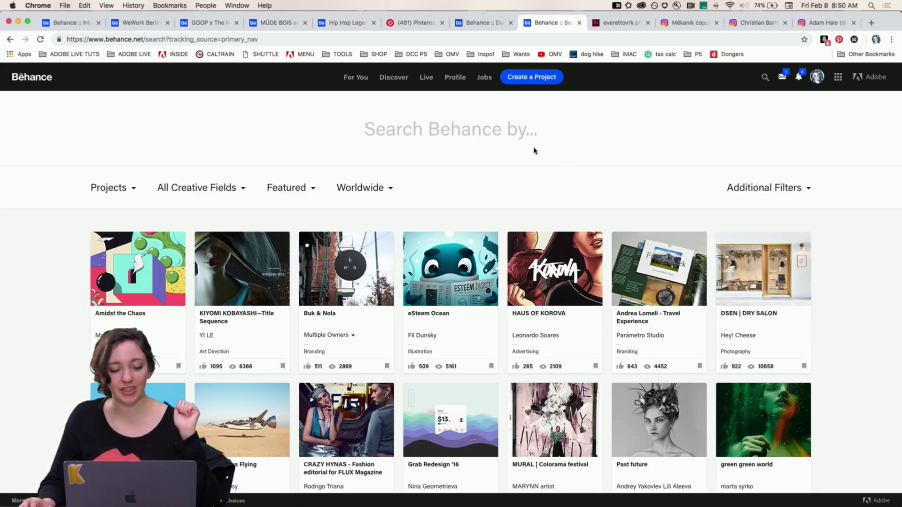
{"action": "type", "text": "psdai"}
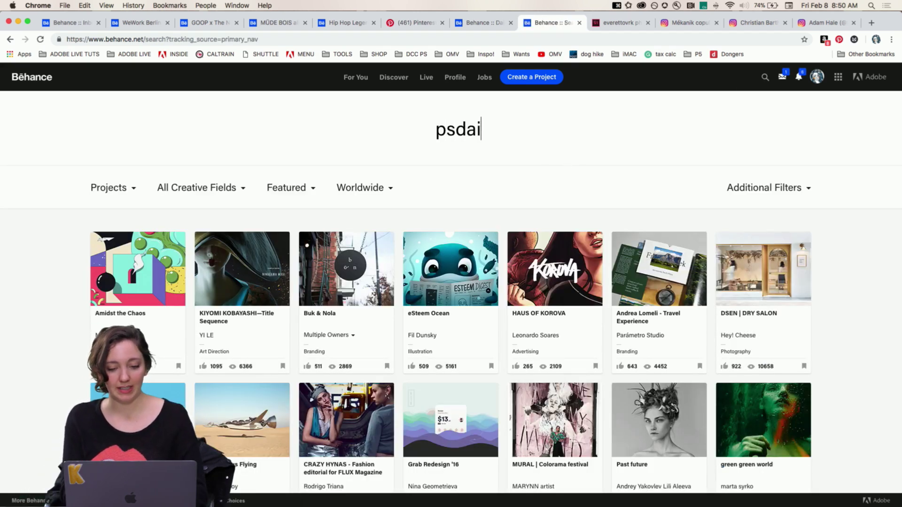
{"action": "type", "text": "lychallenge"}
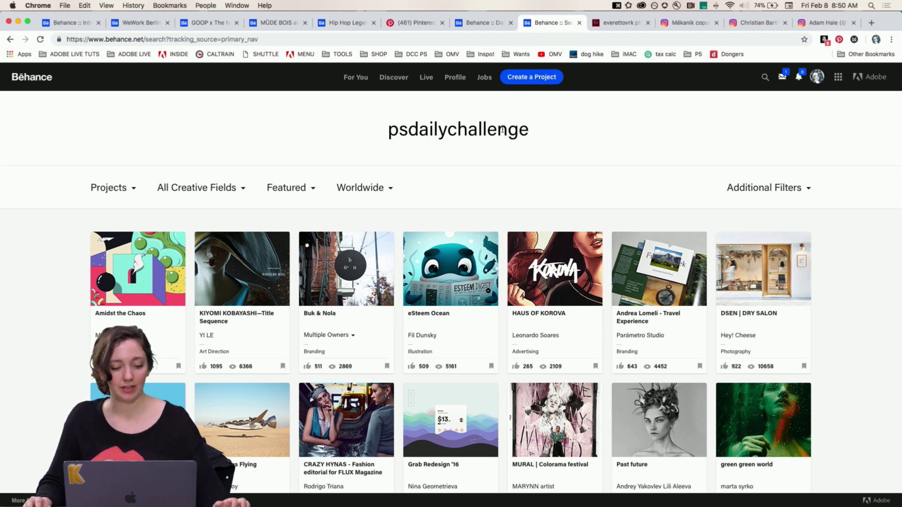
{"action": "left_click", "coordinate": [285, 192]}
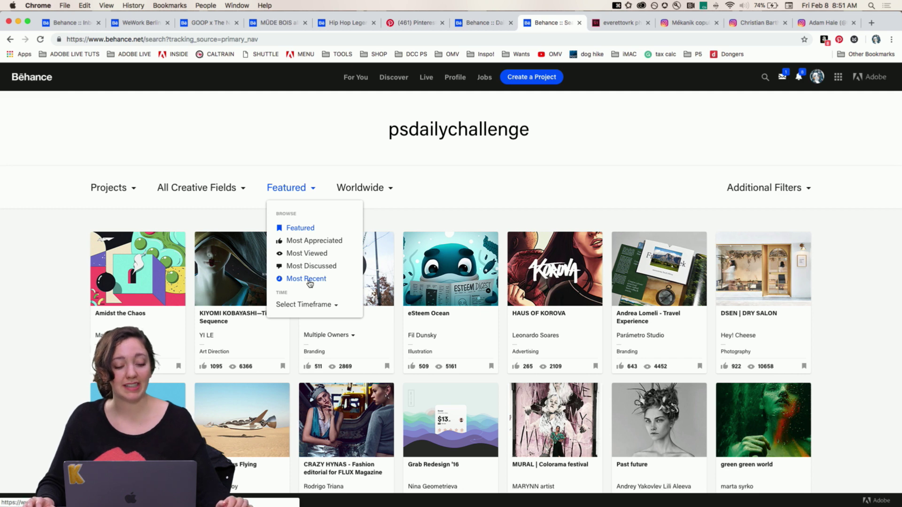
{"action": "left_click", "coordinate": [307, 279]}
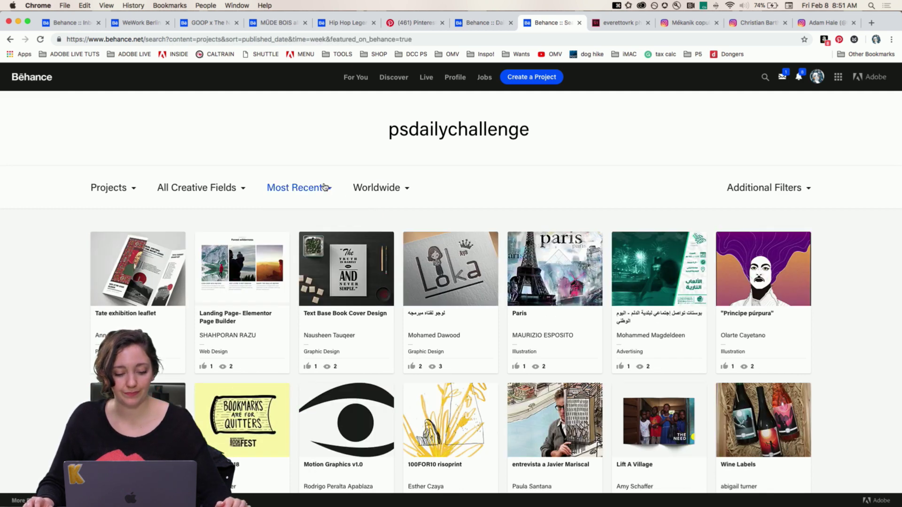
{"action": "scroll", "coordinate": [401, 155], "scroll_direction": "down", "scroll_amount": 4}
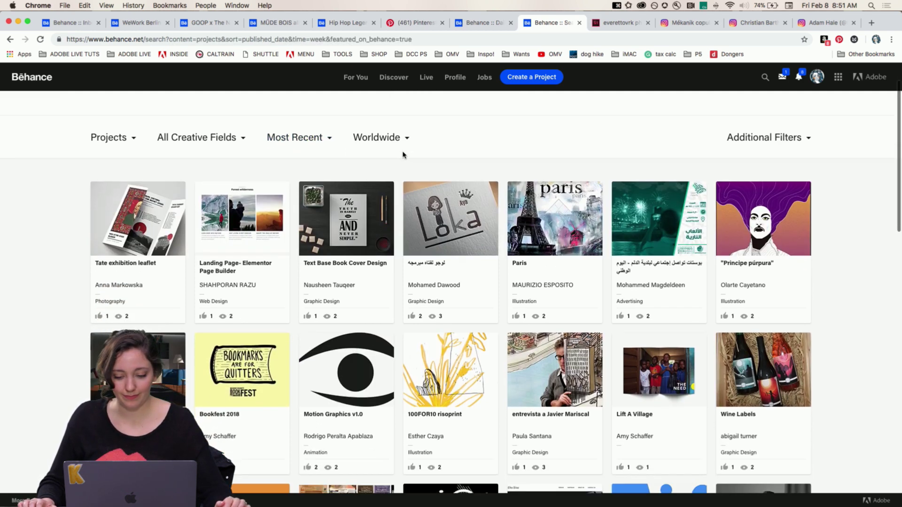
{"action": "scroll", "coordinate": [402, 155], "scroll_direction": "up", "scroll_amount": 2}
{"action": "scroll", "coordinate": [402, 155], "scroll_direction": "up", "scroll_amount": 1}
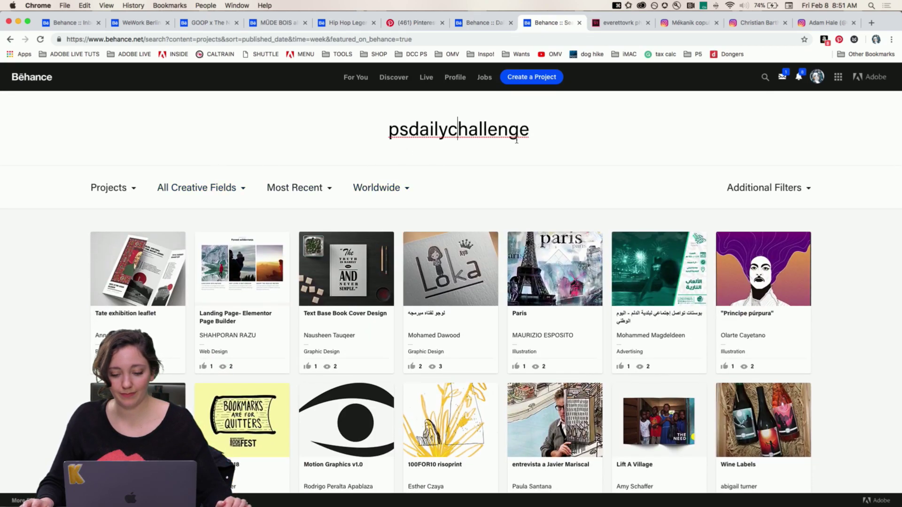
{"action": "scroll", "coordinate": [516, 141], "scroll_direction": "down", "scroll_amount": 10}
{"action": "scroll", "coordinate": [516, 149], "scroll_direction": "up", "scroll_amount": 10}
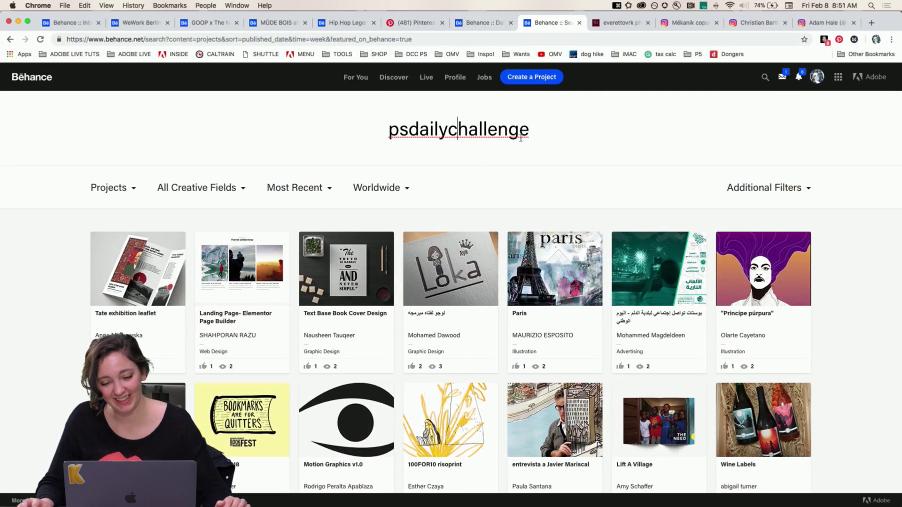
Retry the Behance search for "psdailychallenge" and open the creative fields filter.
{"action": "double_click", "coordinate": [394, 127]}
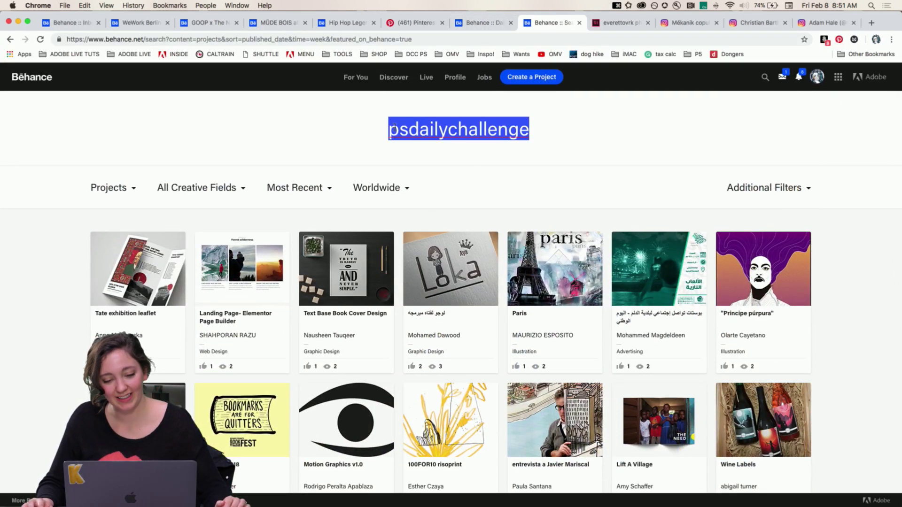
{"action": "type", "text": "psdai"}
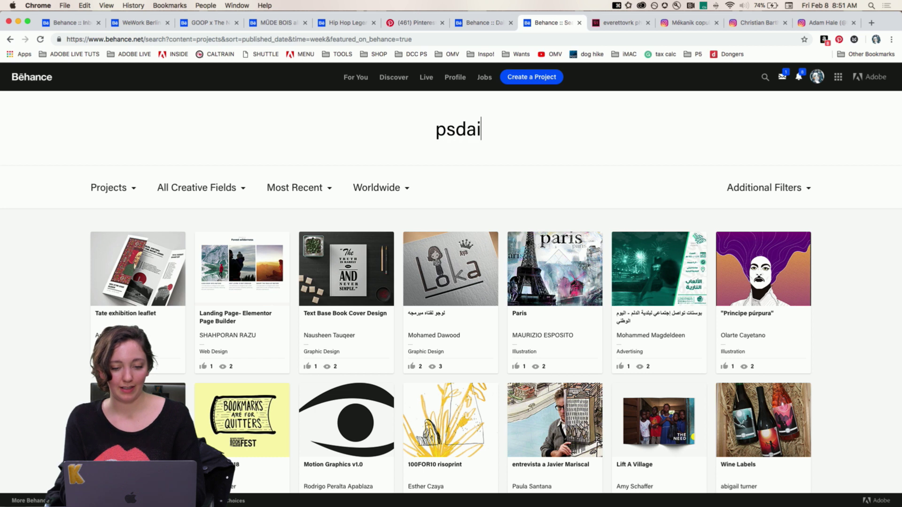
{"action": "type", "text": "lychallenge"}
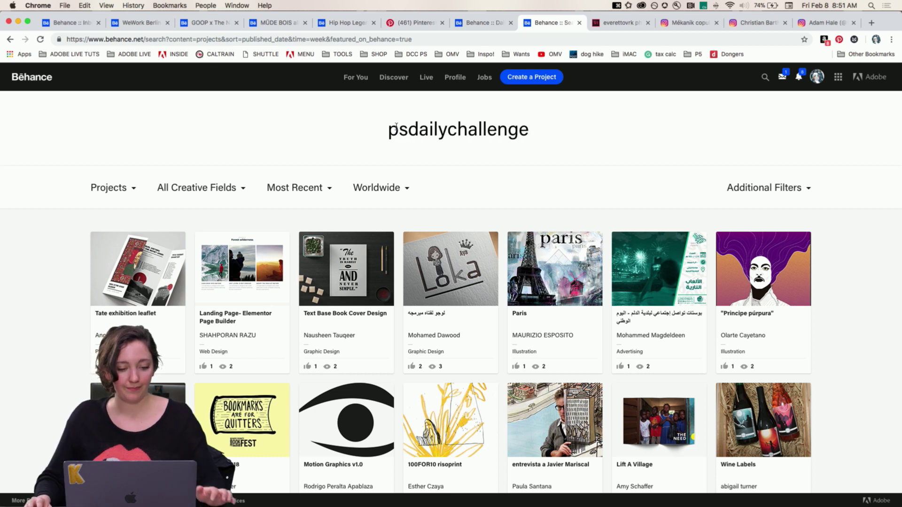
{"action": "left_click", "coordinate": [223, 188]}
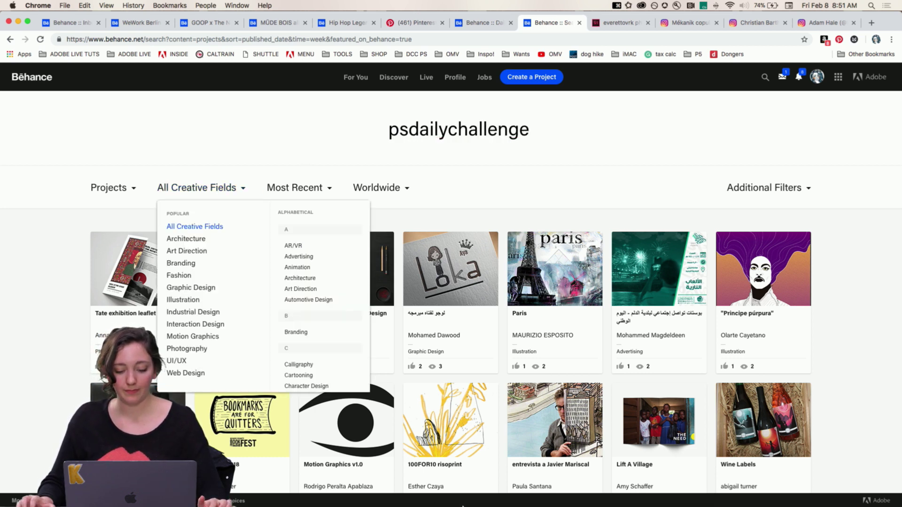
Browse the most recent Behance projects tagged PSDAILYCHALLENGE in a separate browser tab.
{"action": "mouse_move", "coordinate": [327, 491]}
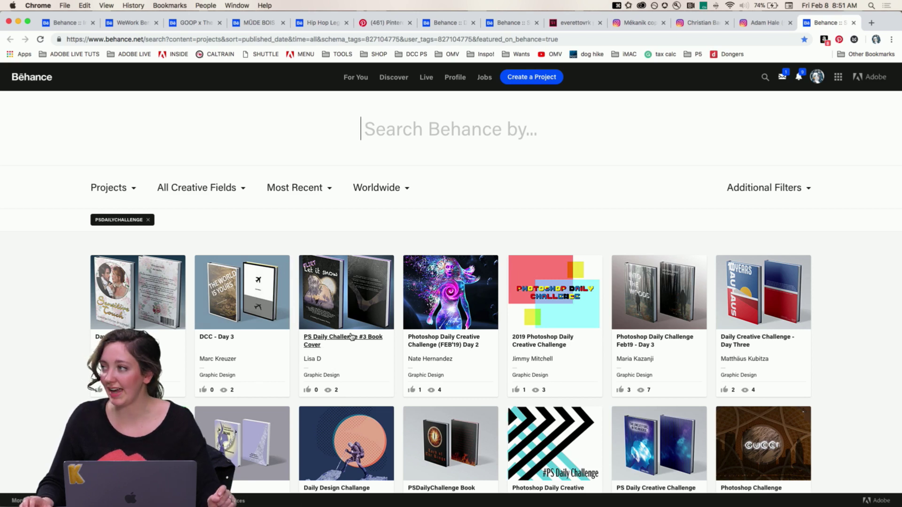
{"action": "mouse_move", "coordinate": [341, 498]}
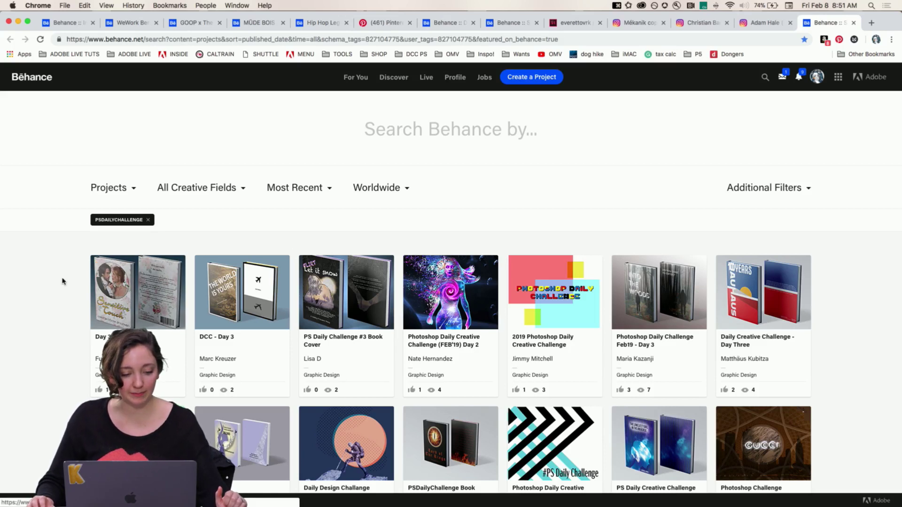
{"action": "scroll", "coordinate": [63, 281], "scroll_direction": "down", "scroll_amount": 2}
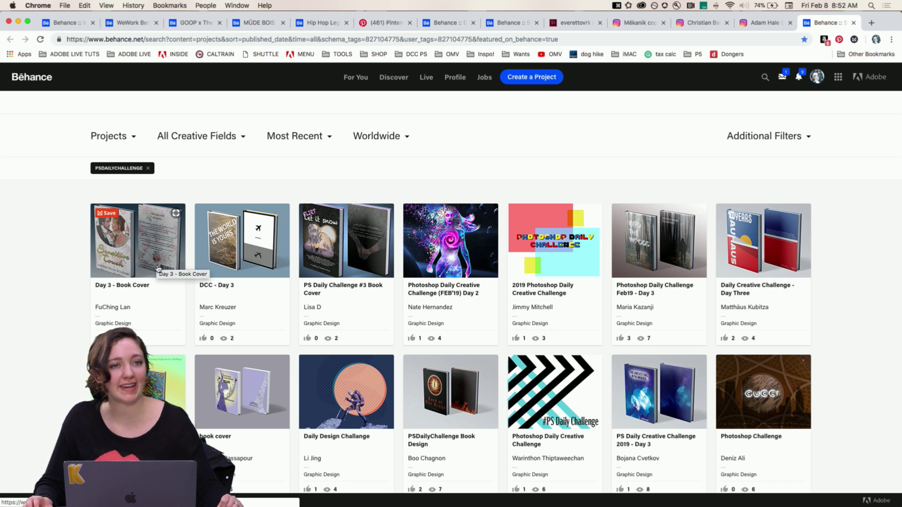
{"action": "scroll", "coordinate": [171, 257], "scroll_direction": "down", "scroll_amount": 1}
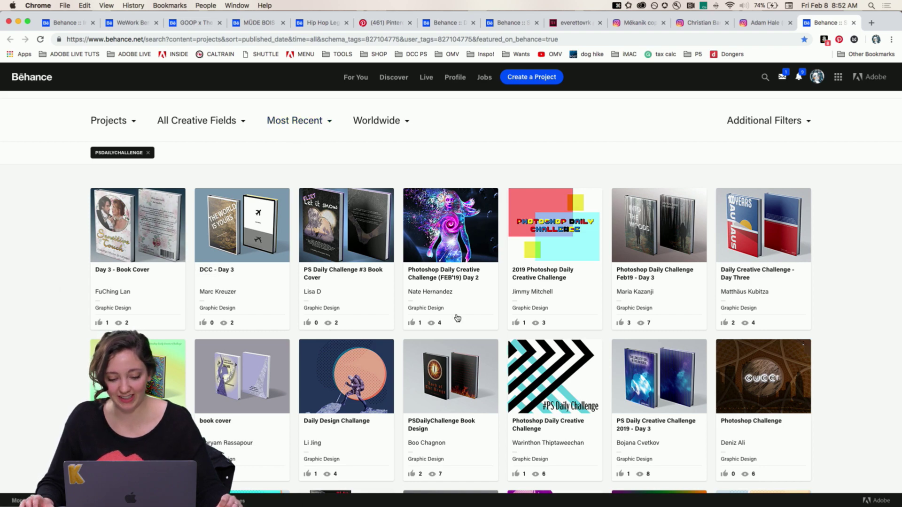
{"action": "scroll", "coordinate": [457, 318], "scroll_direction": "down", "scroll_amount": 3}
{"action": "scroll", "coordinate": [380, 314], "scroll_direction": "down", "scroll_amount": 10}
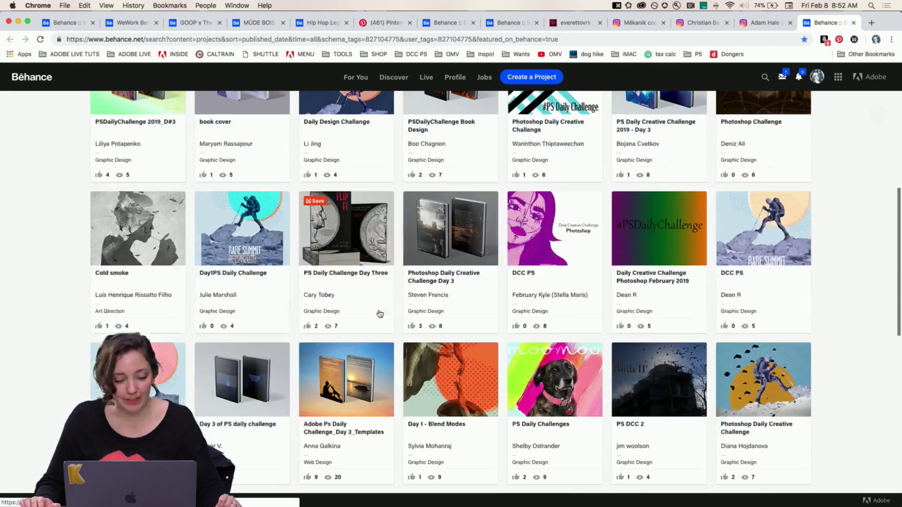
{"action": "scroll", "coordinate": [451, 315], "scroll_direction": "down", "scroll_amount": 5}
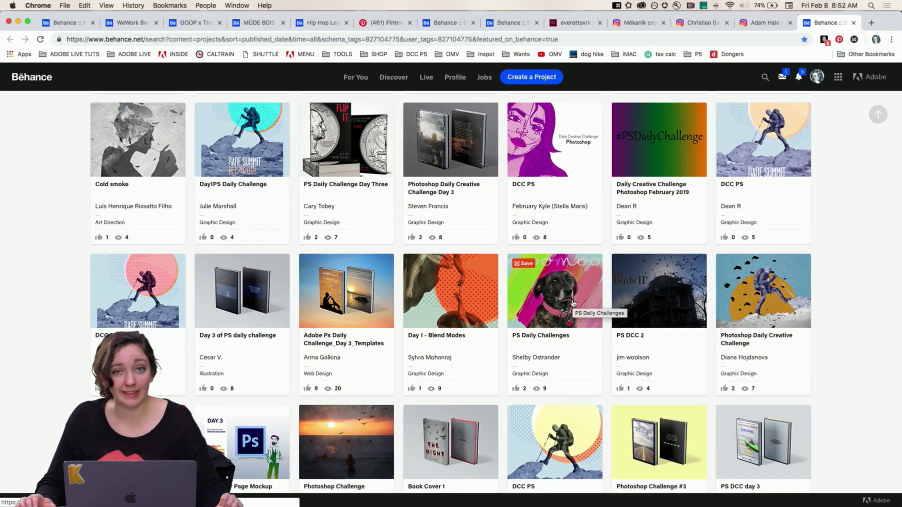
Open the PS Daily Challenges project with the dog cover in a new tab and examine it down to the comments section.
{"action": "scroll", "coordinate": [573, 304], "scroll_direction": "down", "scroll_amount": 1}
{"action": "right_click", "coordinate": [556, 272]}
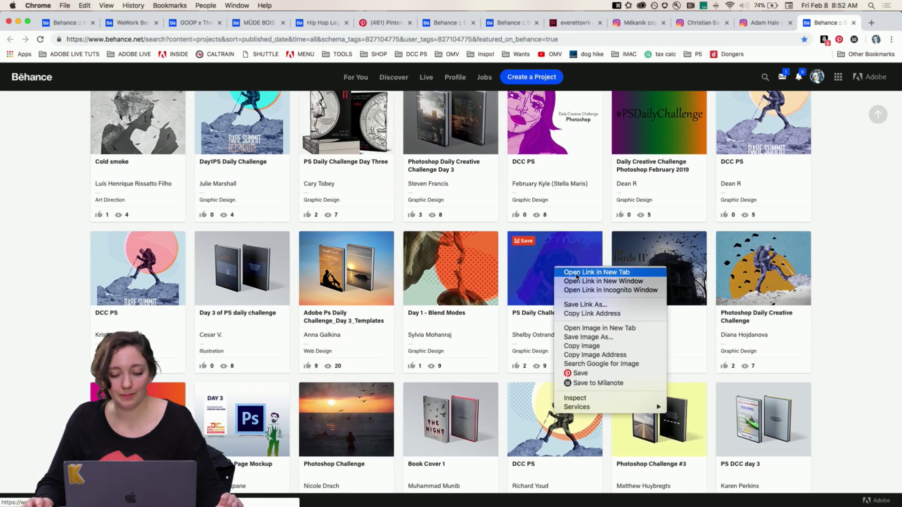
{"action": "left_click", "coordinate": [577, 272]}
{"action": "left_click", "coordinate": [830, 22]}
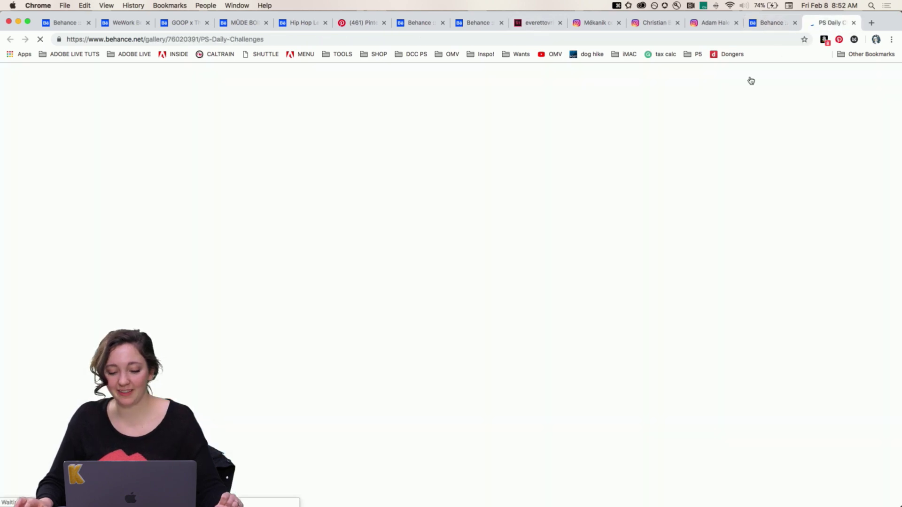
{"action": "scroll", "coordinate": [203, 294], "scroll_direction": "down", "scroll_amount": 7}
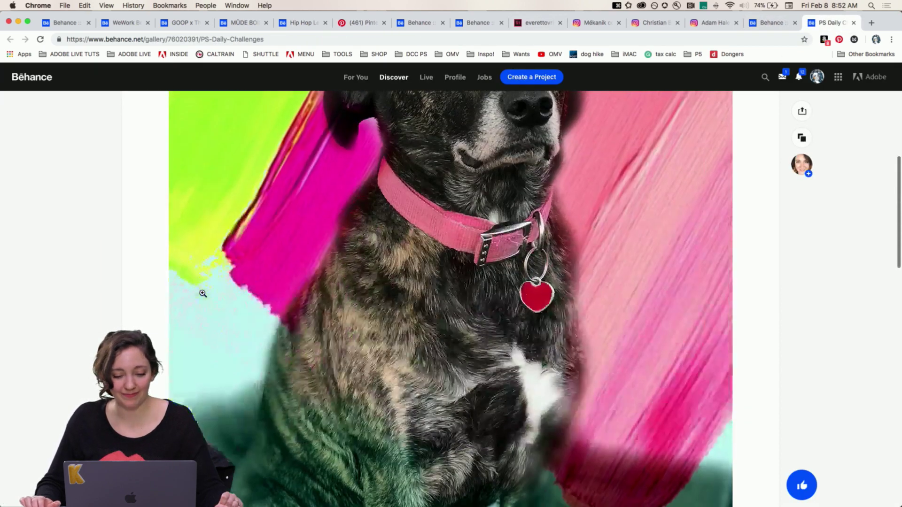
{"action": "scroll", "coordinate": [202, 293], "scroll_direction": "up", "scroll_amount": 3}
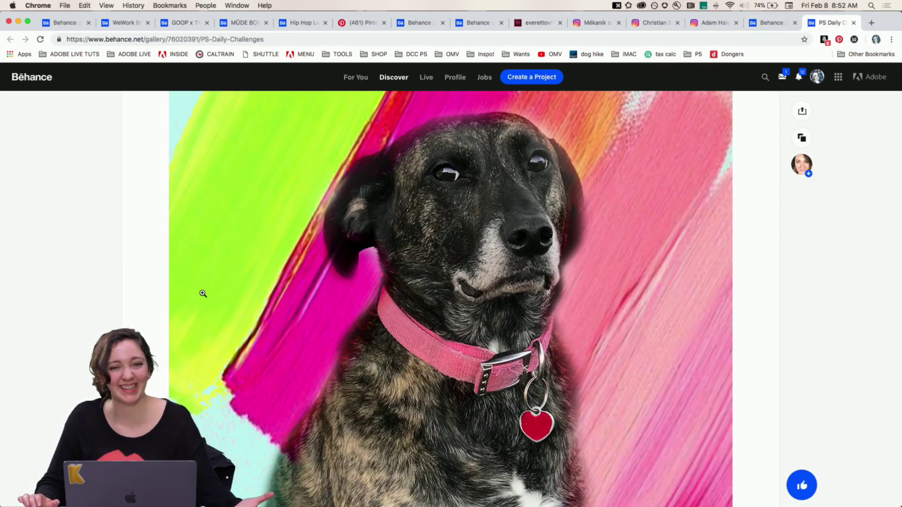
{"action": "scroll", "coordinate": [203, 294], "scroll_direction": "up", "scroll_amount": 3}
{"action": "scroll", "coordinate": [203, 294], "scroll_direction": "down", "scroll_amount": 10}
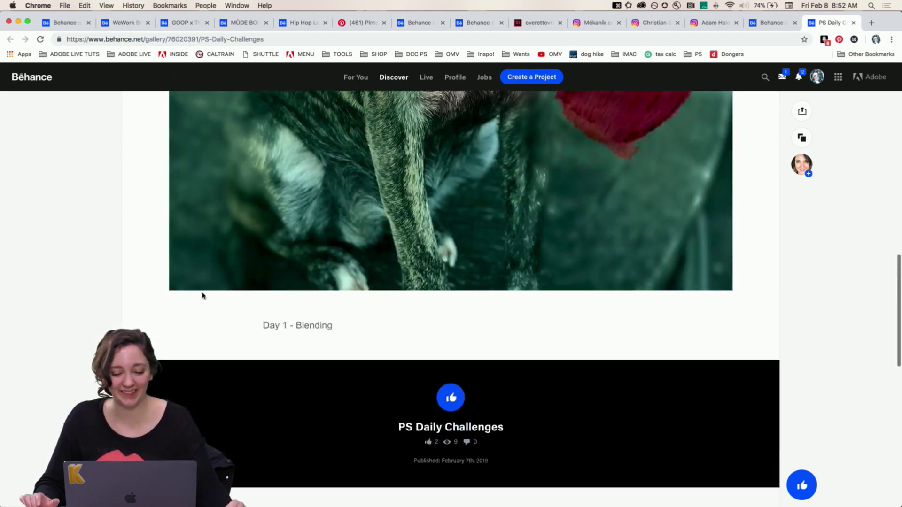
{"action": "scroll", "coordinate": [202, 295], "scroll_direction": "up", "scroll_amount": 5}
{"action": "scroll", "coordinate": [478, 306], "scroll_direction": "down", "scroll_amount": 4}
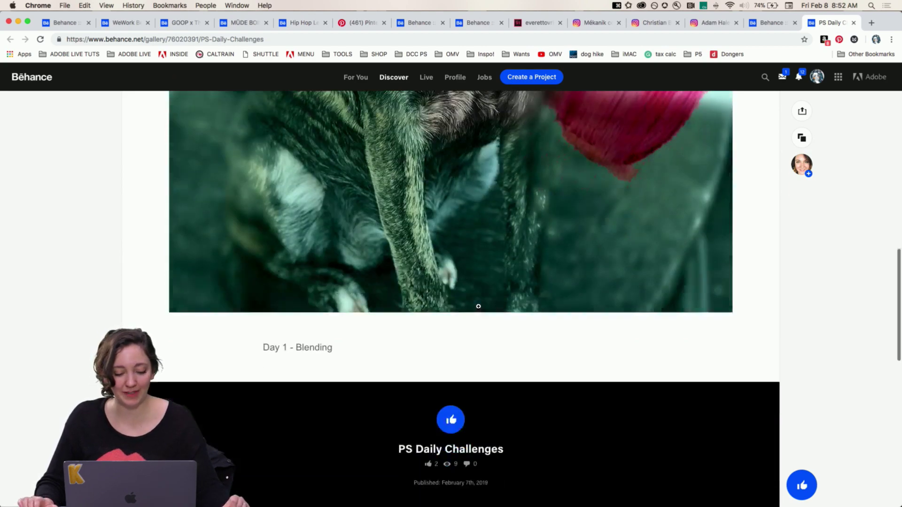
{"action": "scroll", "coordinate": [478, 306], "scroll_direction": "down", "scroll_amount": 5}
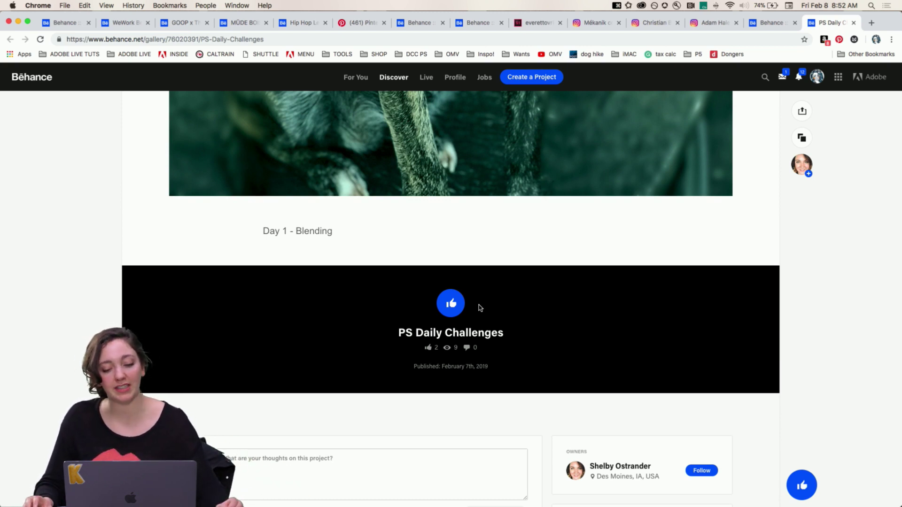
Look over the dog artwork again, return to the PSDAILYCHALLENGE search results, and open the Book Cover 1 project.
{"action": "scroll", "coordinate": [461, 233], "scroll_direction": "up", "scroll_amount": 10}
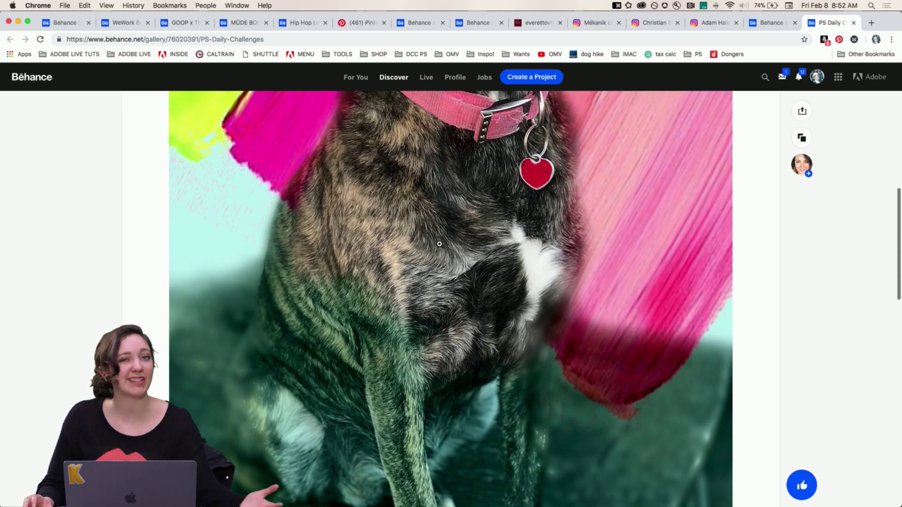
{"action": "scroll", "coordinate": [400, 167], "scroll_direction": "up", "scroll_amount": 5}
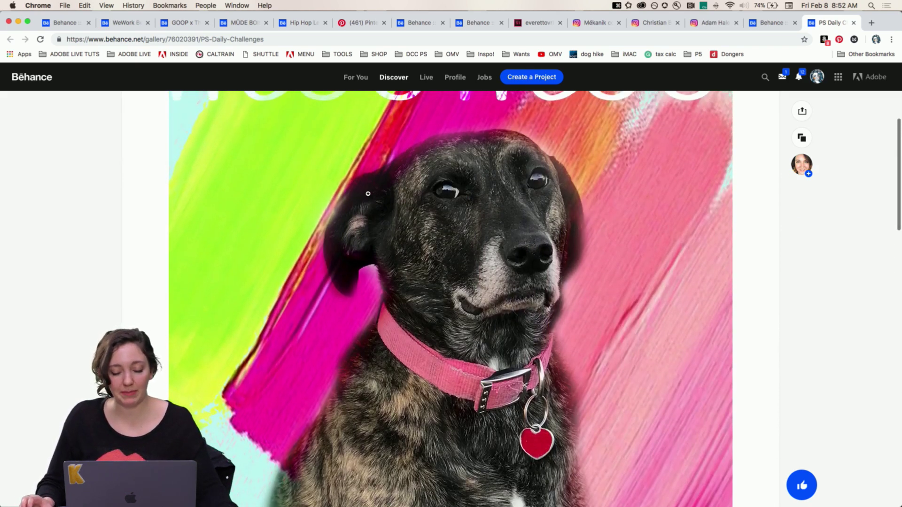
{"action": "left_click", "coordinate": [767, 24]}
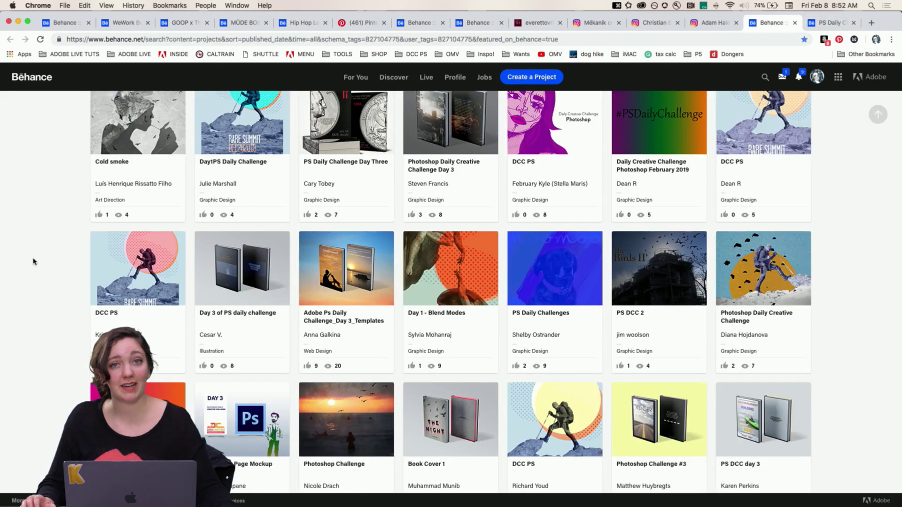
{"action": "scroll", "coordinate": [471, 310], "scroll_direction": "down", "scroll_amount": 4}
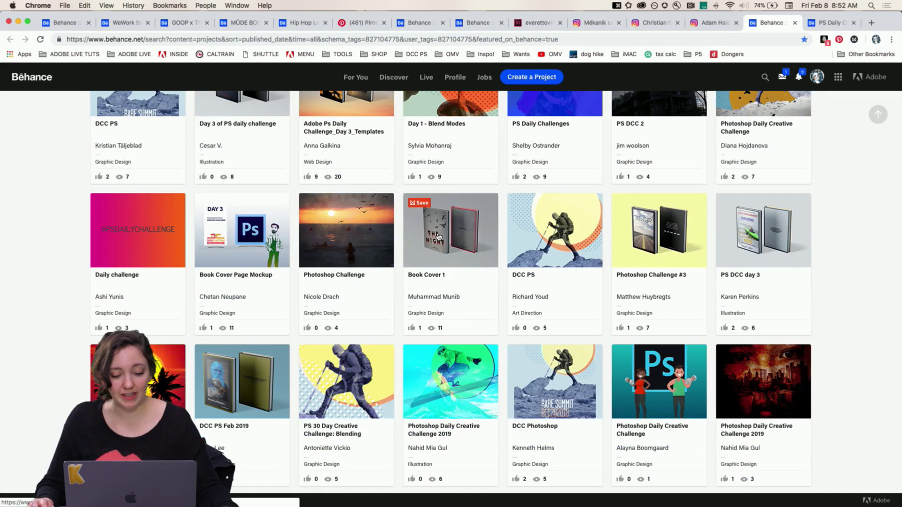
{"action": "left_click", "coordinate": [438, 236]}
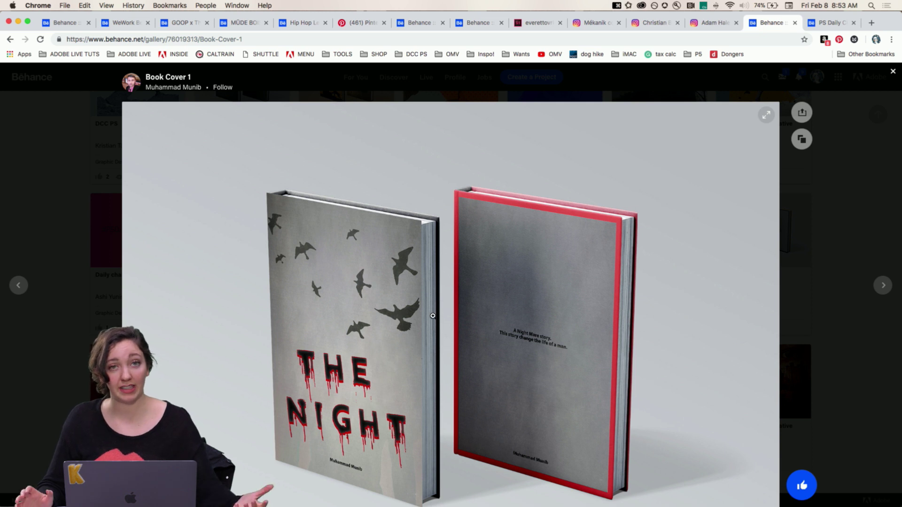
{"action": "scroll", "coordinate": [450, 322], "scroll_direction": "down", "scroll_amount": 2}
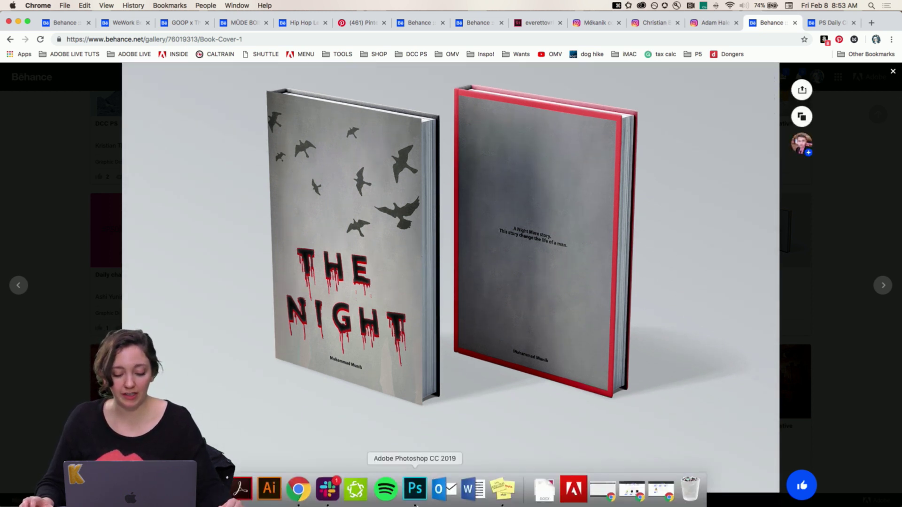
Switch to Slack, open the get-feedback channel of the Photoshop challenge workspace, and look through its posts down to the newest.
{"action": "left_click", "coordinate": [332, 489]}
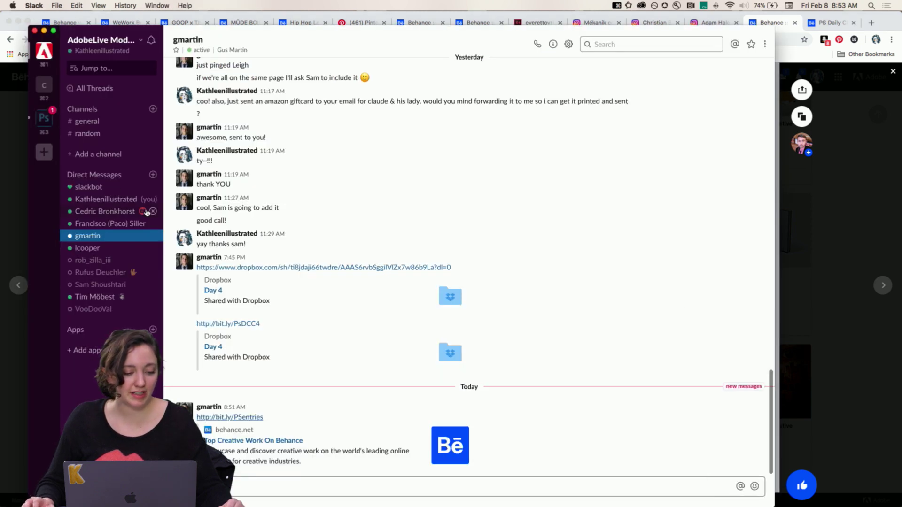
{"action": "left_click", "coordinate": [49, 126]}
{"action": "left_click", "coordinate": [100, 170]}
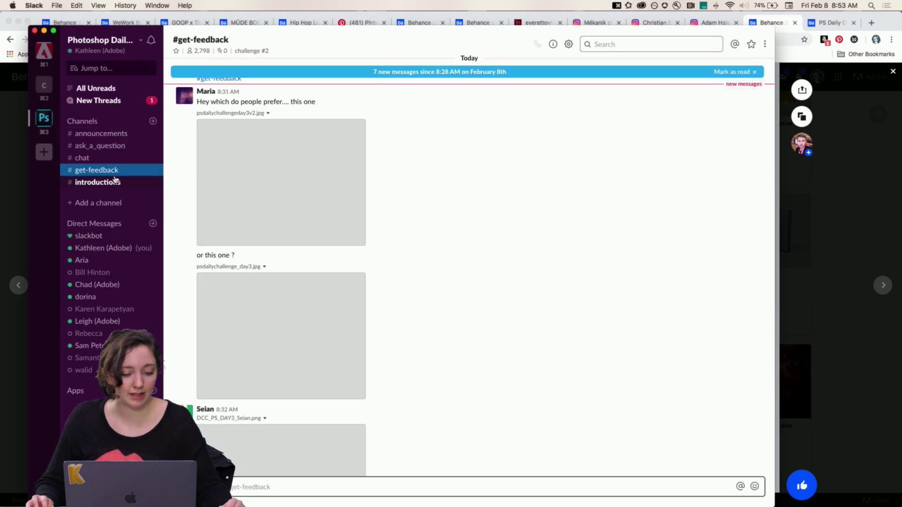
{"action": "scroll", "coordinate": [367, 256], "scroll_direction": "down", "scroll_amount": 20}
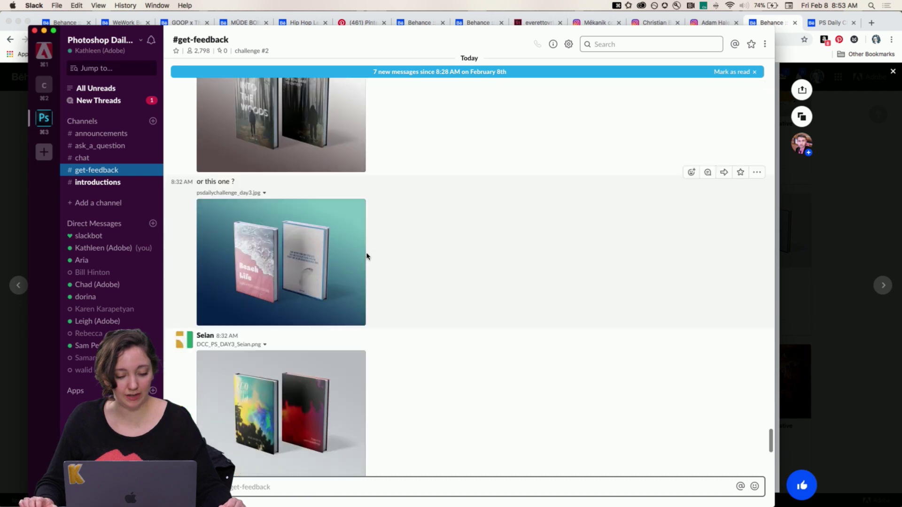
{"action": "scroll", "coordinate": [367, 256], "scroll_direction": "down", "scroll_amount": 3}
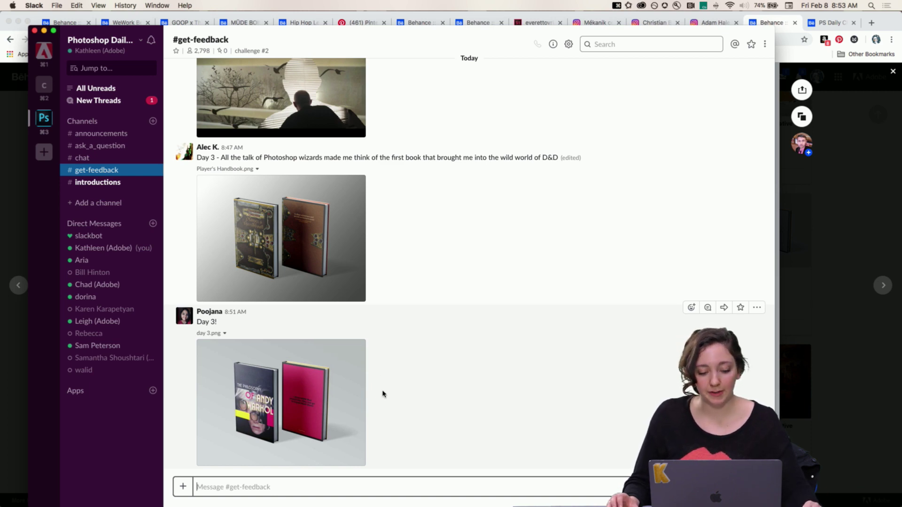
View the day 3.png book cover at full size, close it, and look at the Player's Handbook post above it.
{"action": "left_click", "coordinate": [328, 398]}
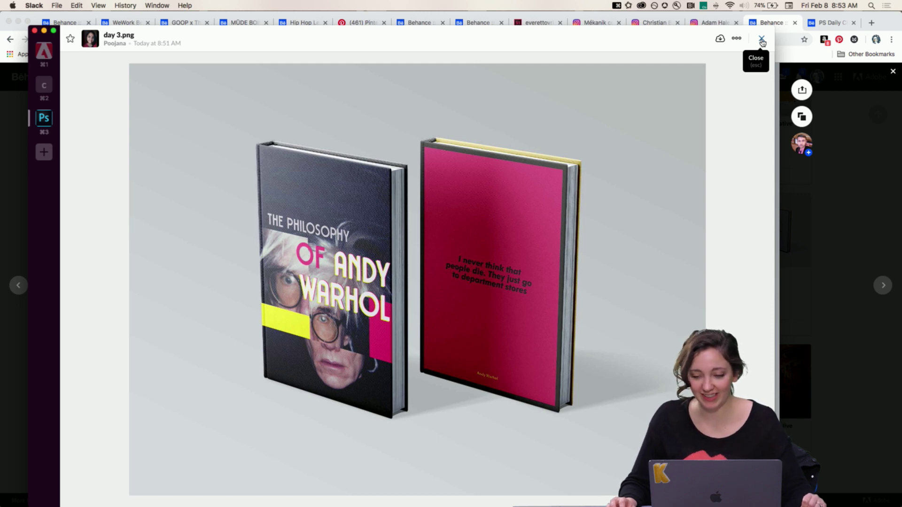
{"action": "left_click", "coordinate": [761, 41]}
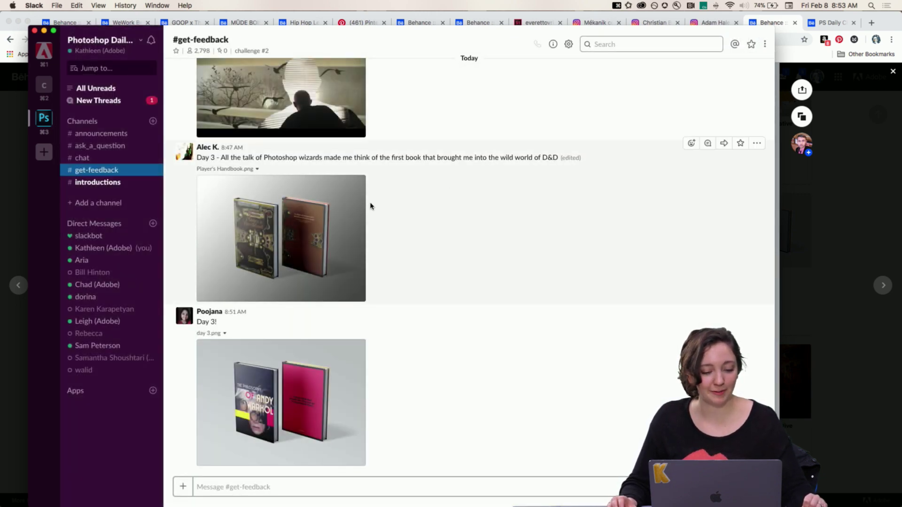
{"action": "scroll", "coordinate": [332, 218], "scroll_direction": "up", "scroll_amount": 2}
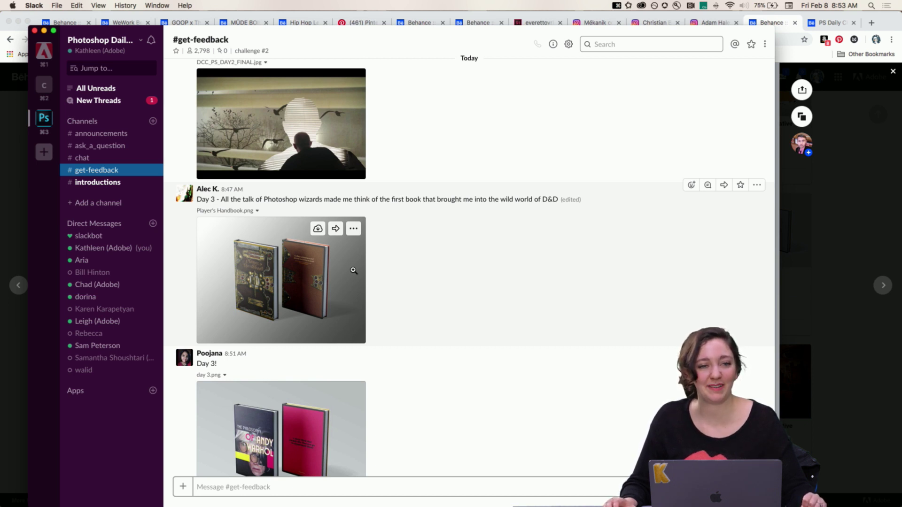
Return to Behance in Chrome, examine the birds and lettering on Book Cover 1 up close, and close the project.
{"action": "left_click", "coordinate": [807, 308]}
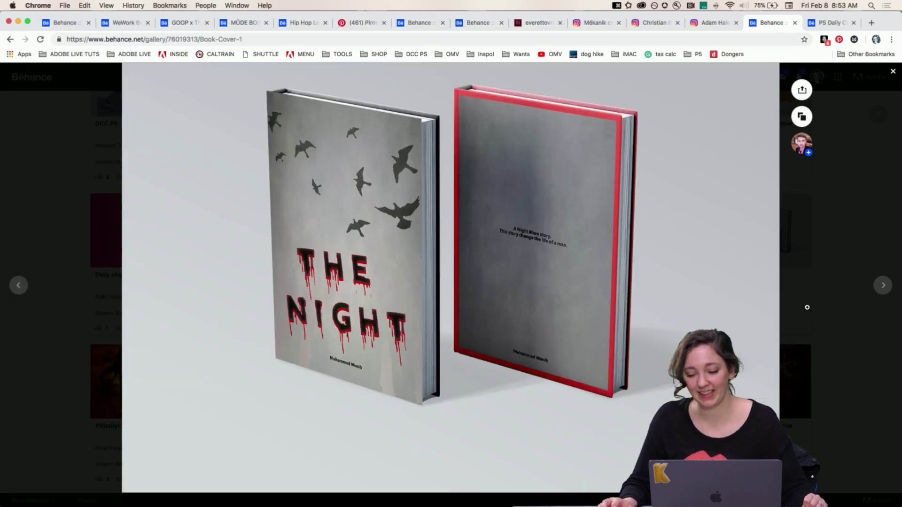
{"action": "scroll", "coordinate": [399, 261], "scroll_direction": "down", "scroll_amount": 2}
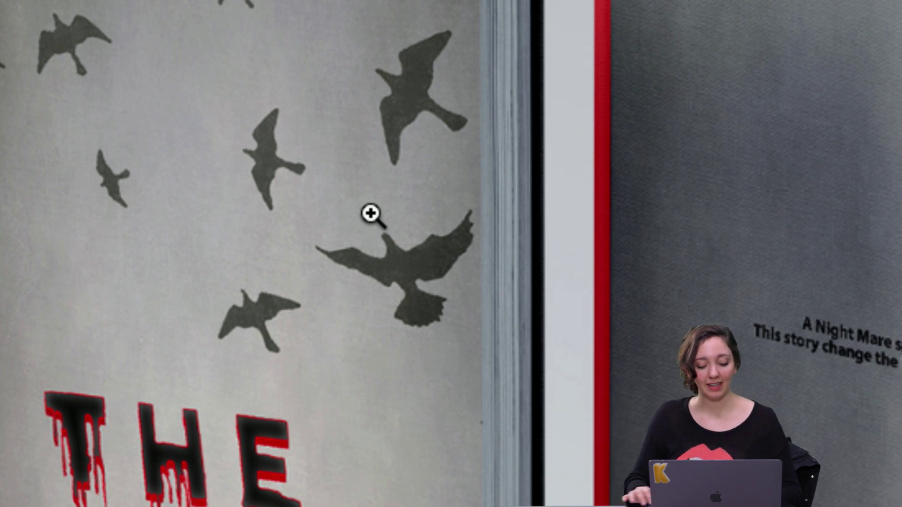
{"action": "key", "text": "alt+super+8"}
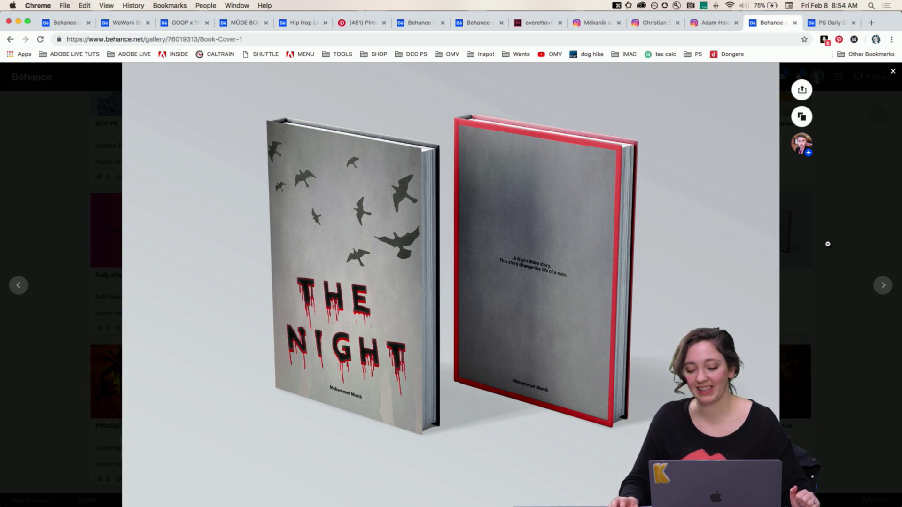
{"action": "left_click", "coordinate": [892, 73]}
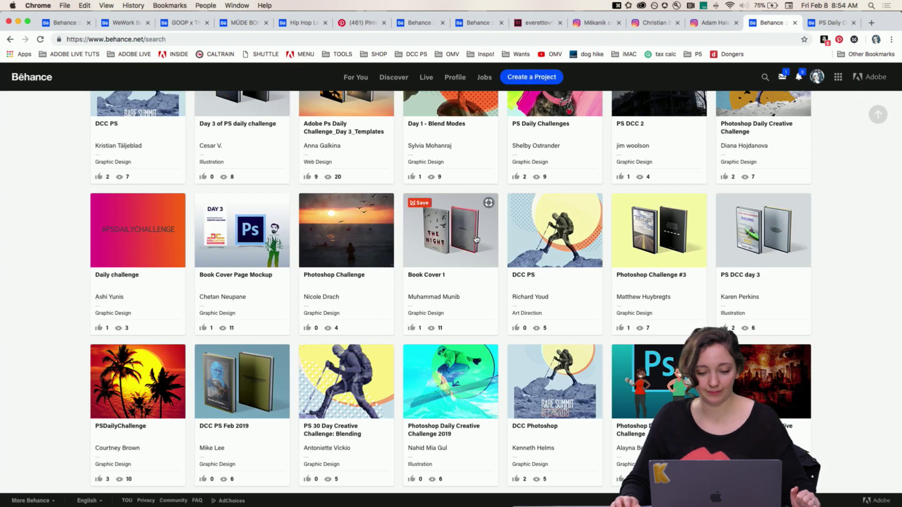
Reopen Book Cover 1, post the comment "The contrast is really working with the background and the type!", and close the project.
{"action": "left_click", "coordinate": [451, 230]}
{"action": "scroll", "coordinate": [373, 334], "scroll_direction": "down", "scroll_amount": 15}
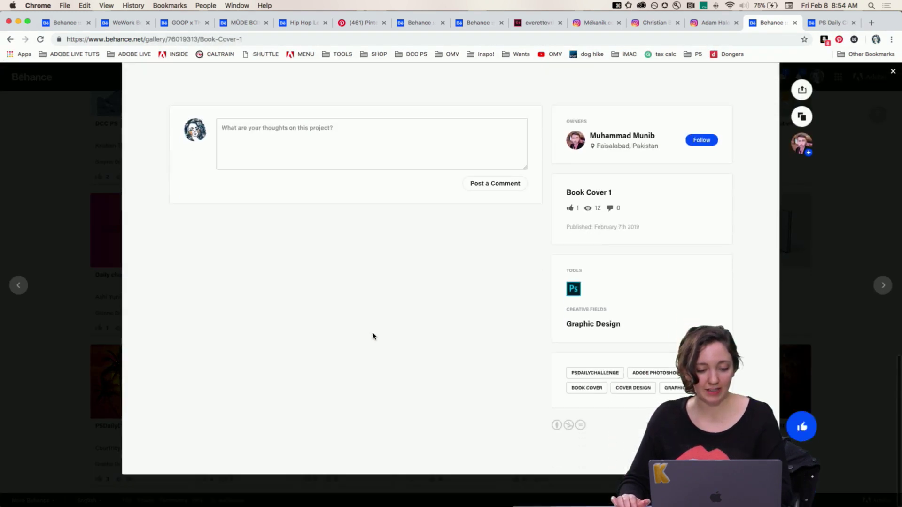
{"action": "scroll", "coordinate": [376, 308], "scroll_direction": "up", "scroll_amount": 3}
{"action": "left_click", "coordinate": [352, 226]}
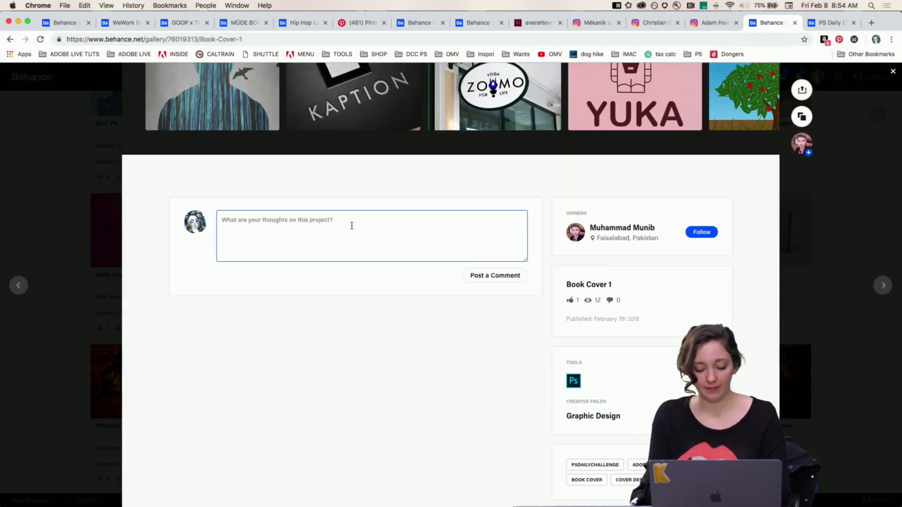
{"action": "type", "text": "The"}
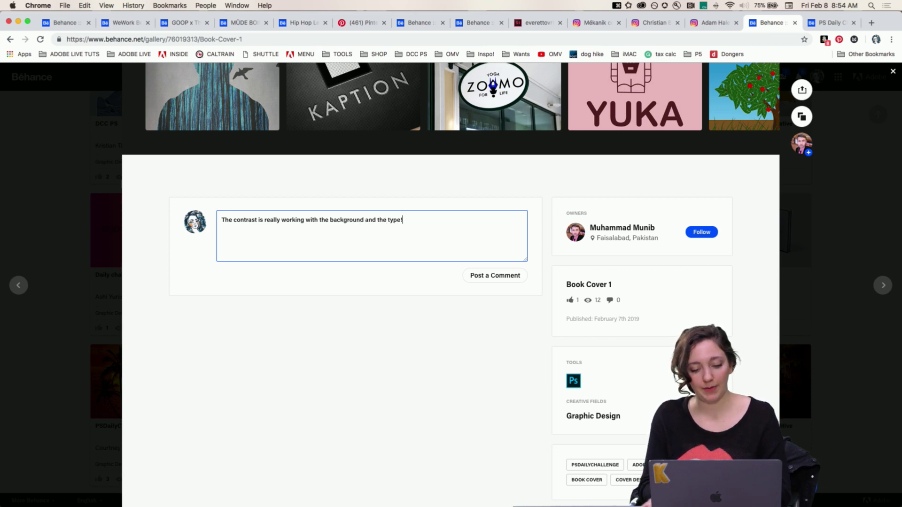
{"action": "left_click", "coordinate": [511, 281]}
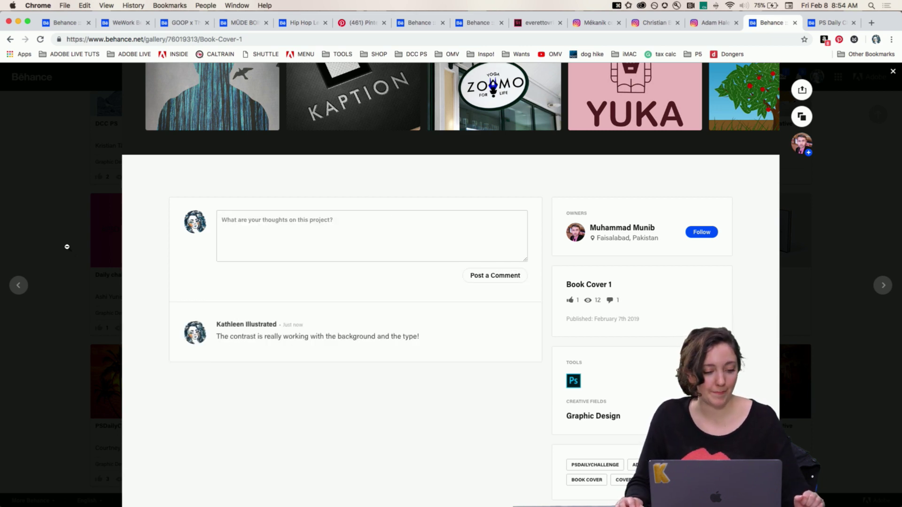
{"action": "left_click", "coordinate": [69, 239]}
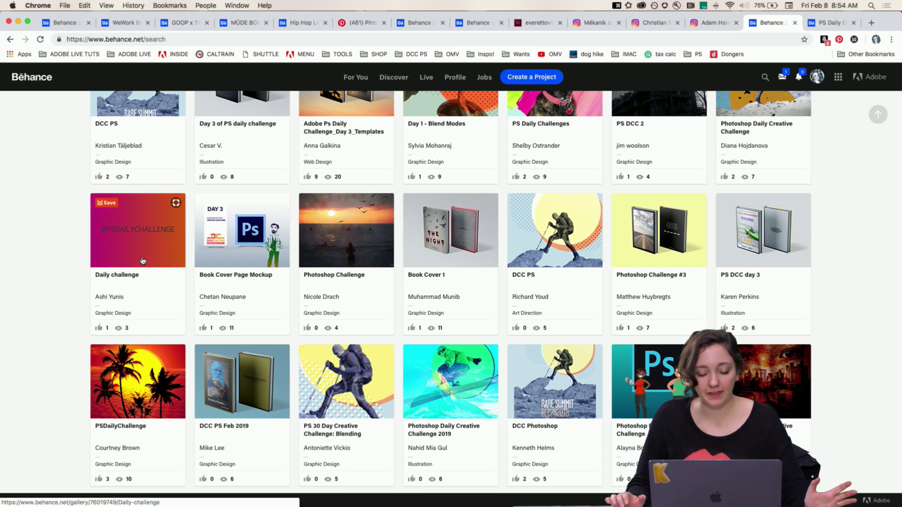
Browse further down the search results and open the project "PSDailyChallenge | Day 3: Evolving with EASE".
{"action": "scroll", "coordinate": [142, 261], "scroll_direction": "up", "scroll_amount": 2}
{"action": "scroll", "coordinate": [142, 260], "scroll_direction": "up", "scroll_amount": 2}
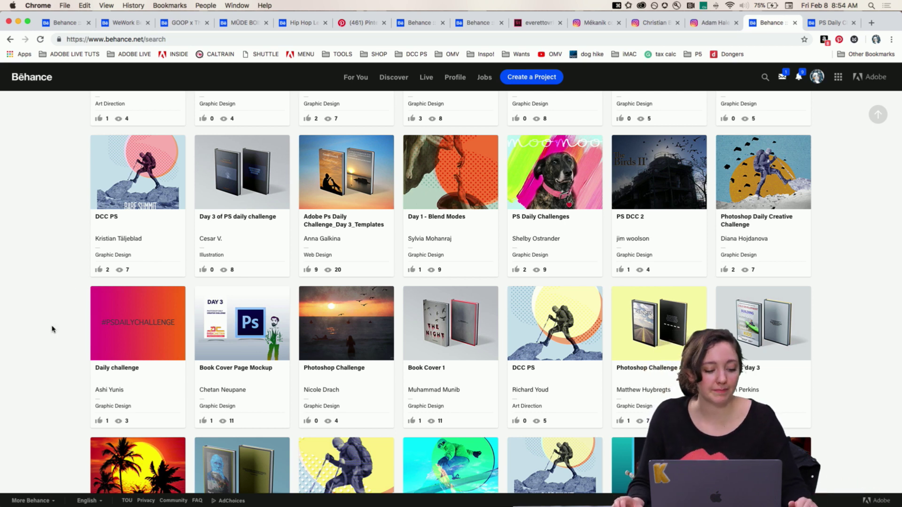
{"action": "scroll", "coordinate": [52, 329], "scroll_direction": "down", "scroll_amount": 3}
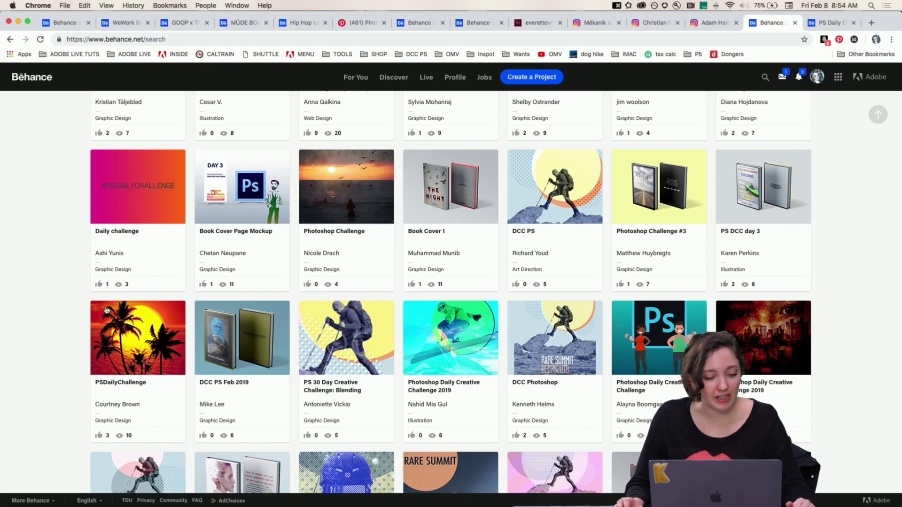
{"action": "scroll", "coordinate": [342, 308], "scroll_direction": "down", "scroll_amount": 5}
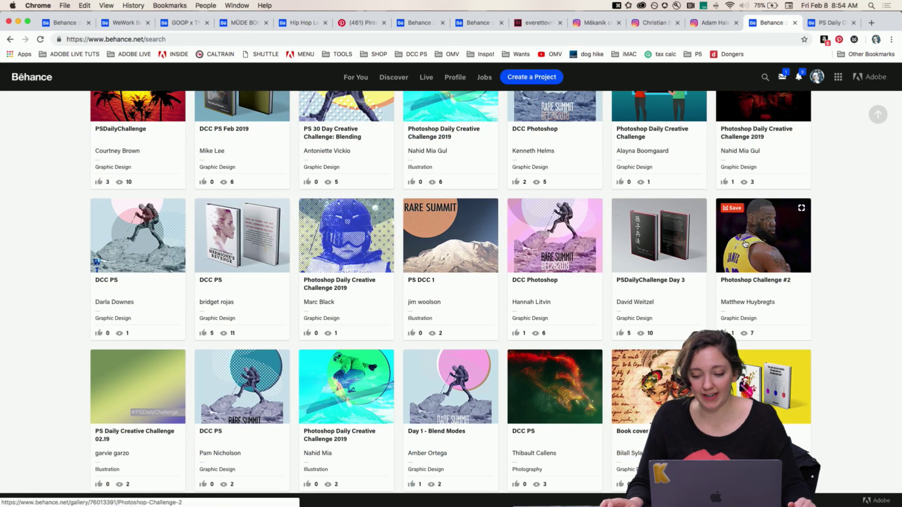
{"action": "scroll", "coordinate": [350, 308], "scroll_direction": "down", "scroll_amount": 6}
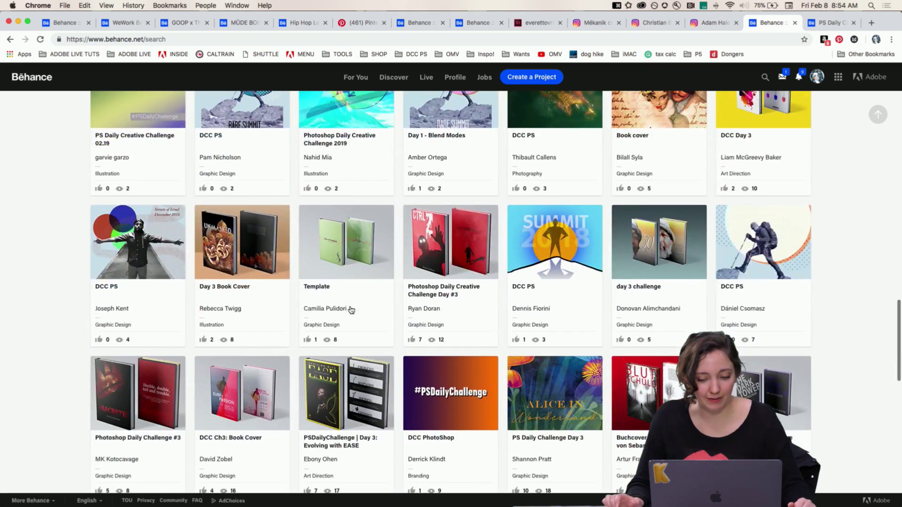
{"action": "left_click", "coordinate": [338, 374]}
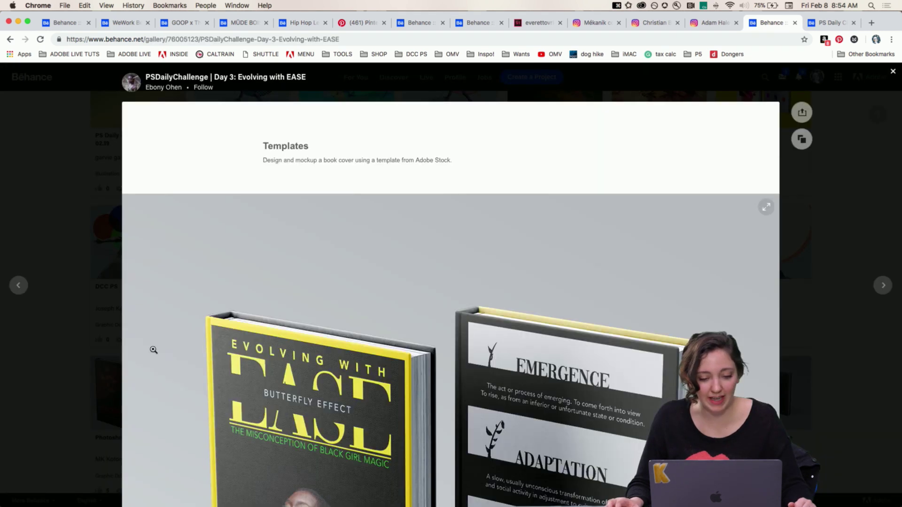
Examine the Evolving with EASE project from its book mockup through the template, photography and cover details to the project's end.
{"action": "scroll", "coordinate": [157, 321], "scroll_direction": "down", "scroll_amount": 5}
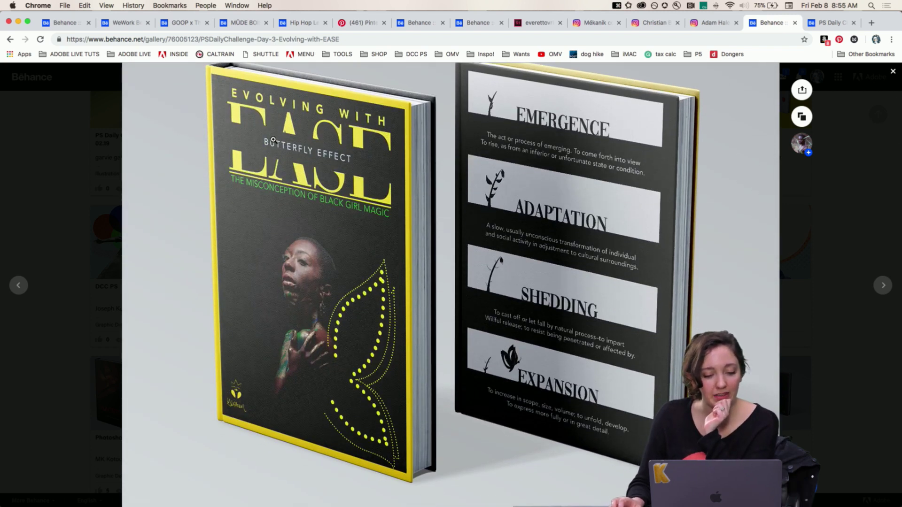
{"action": "scroll", "coordinate": [314, 216], "scroll_direction": "down", "scroll_amount": 1}
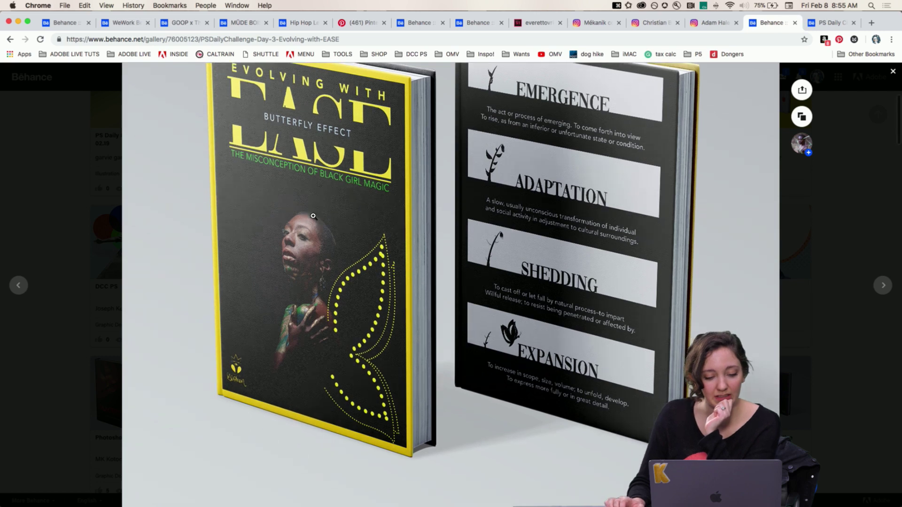
{"action": "scroll", "coordinate": [314, 216], "scroll_direction": "down", "scroll_amount": 10}
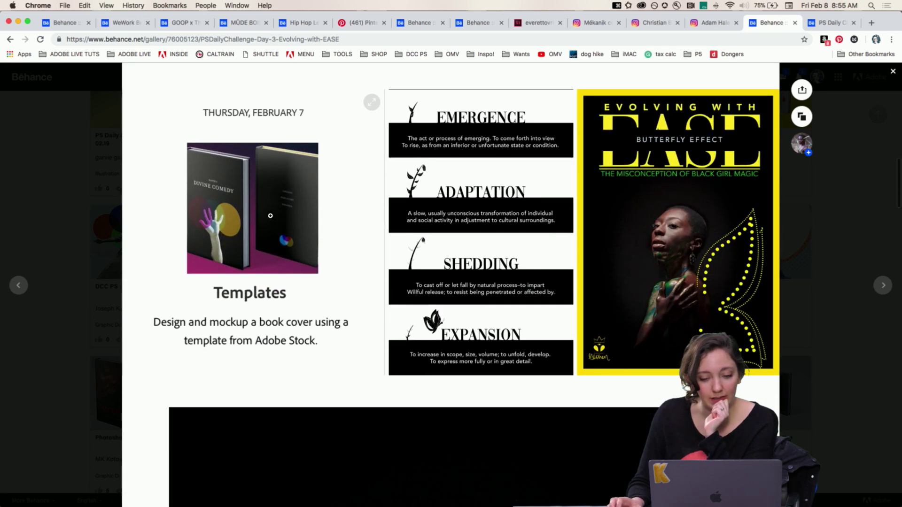
{"action": "scroll", "coordinate": [252, 217], "scroll_direction": "up", "scroll_amount": 4}
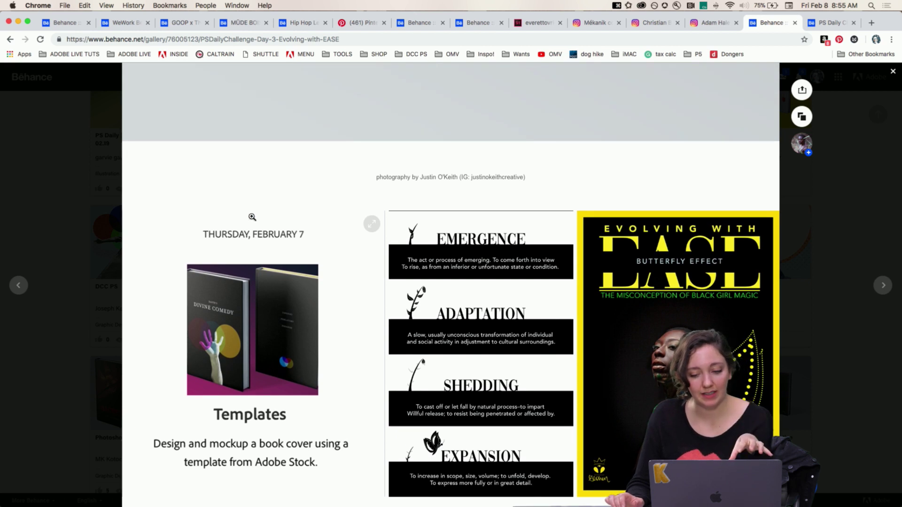
{"action": "scroll", "coordinate": [252, 216], "scroll_direction": "down", "scroll_amount": 3}
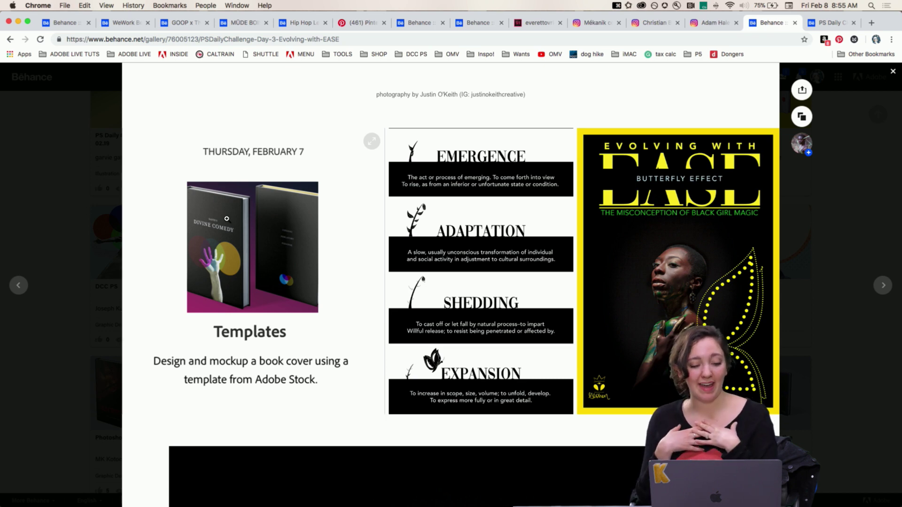
{"action": "scroll", "coordinate": [287, 222], "scroll_direction": "up", "scroll_amount": 2}
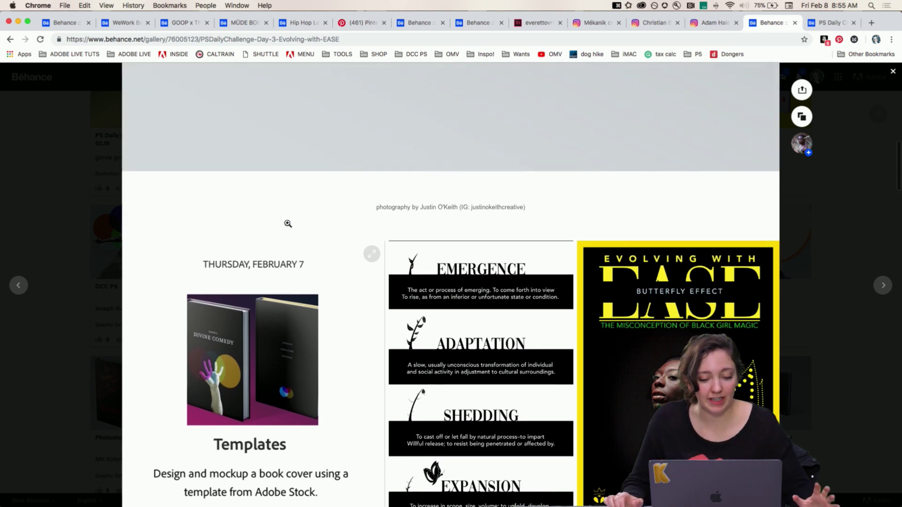
{"action": "scroll", "coordinate": [287, 222], "scroll_direction": "down", "scroll_amount": 3}
{"action": "scroll", "coordinate": [616, 243], "scroll_direction": "down", "scroll_amount": 20}
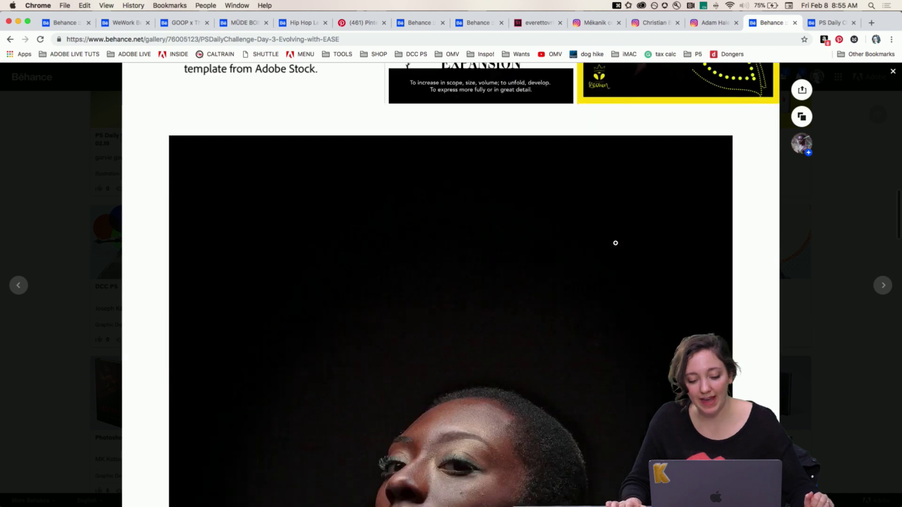
{"action": "scroll", "coordinate": [615, 243], "scroll_direction": "down", "scroll_amount": 18}
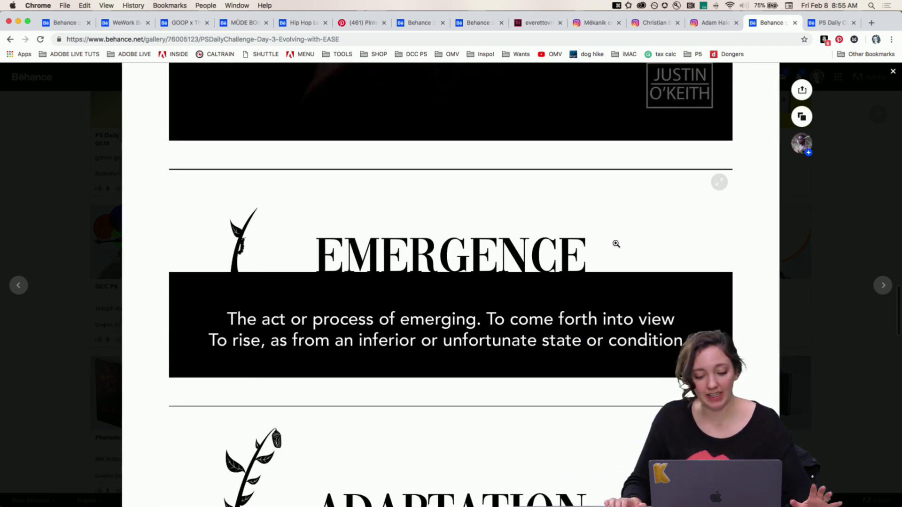
{"action": "scroll", "coordinate": [615, 243], "scroll_direction": "down", "scroll_amount": 15}
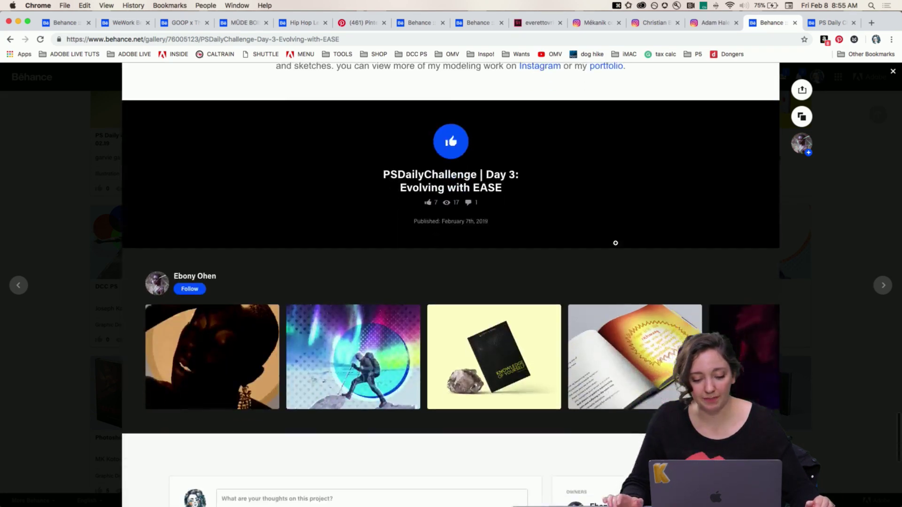
Post the comment "love your project layout!" on the Evolving with EASE project, then close it and return to the start of the results.
{"action": "left_click", "coordinate": [410, 243]}
{"action": "type", "text": "I"}
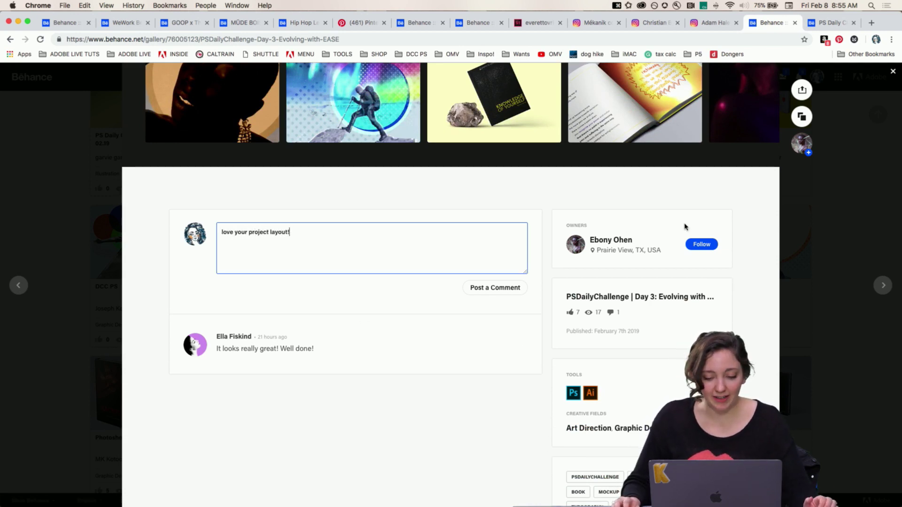
{"action": "left_click", "coordinate": [498, 291]}
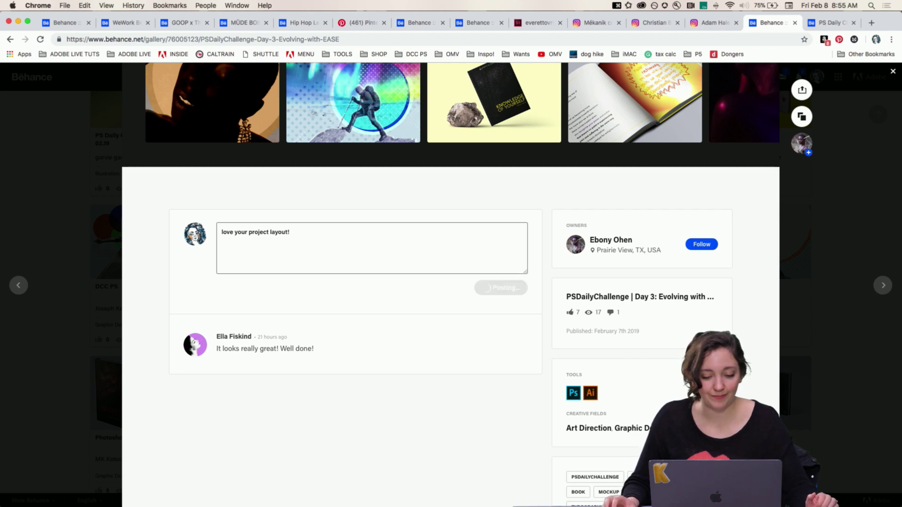
{"action": "left_click", "coordinate": [868, 165]}
{"action": "scroll", "coordinate": [517, 227], "scroll_direction": "up", "scroll_amount": 10}
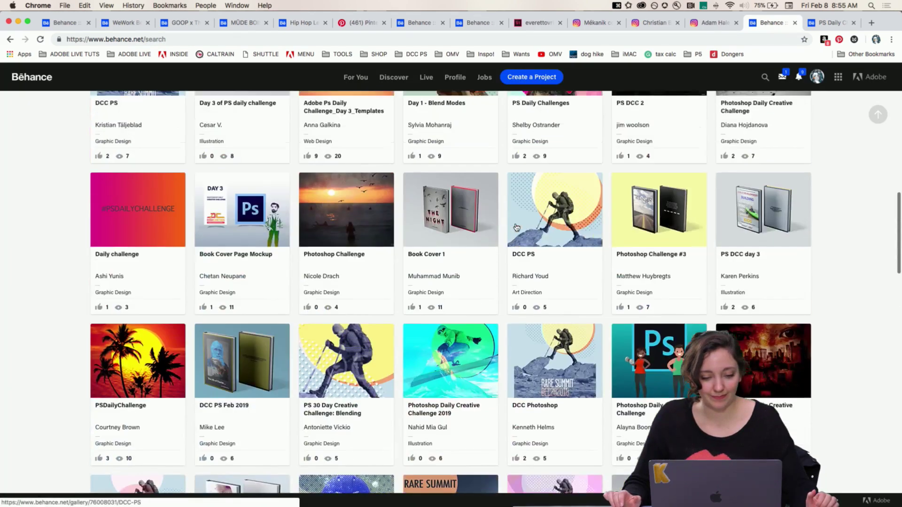
{"action": "scroll", "coordinate": [516, 227], "scroll_direction": "up", "scroll_amount": 4}
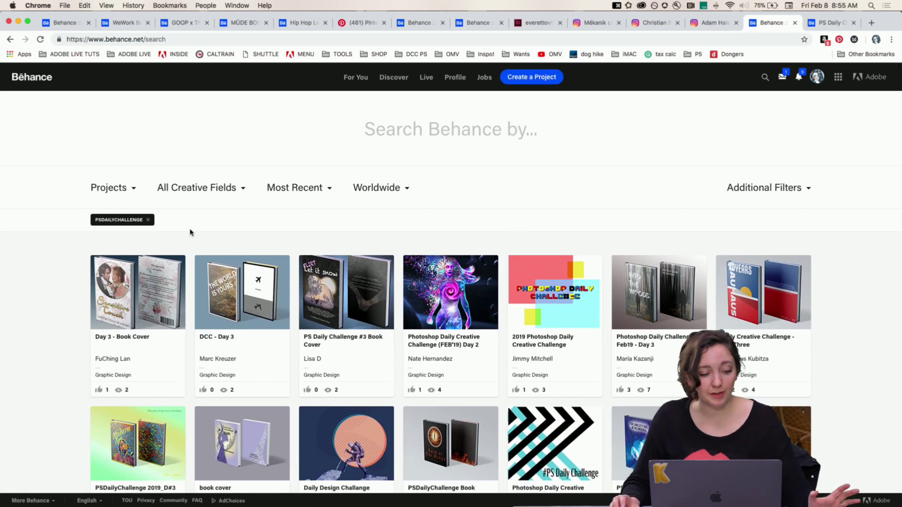